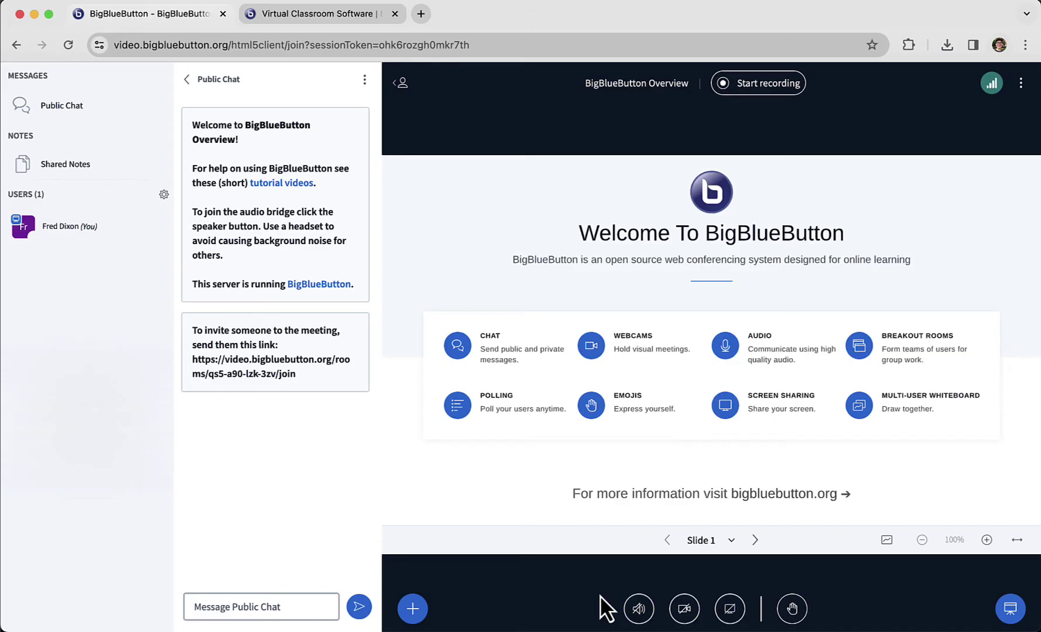
Join the meeting audio with a microphone.
mouse_move(671, 201)
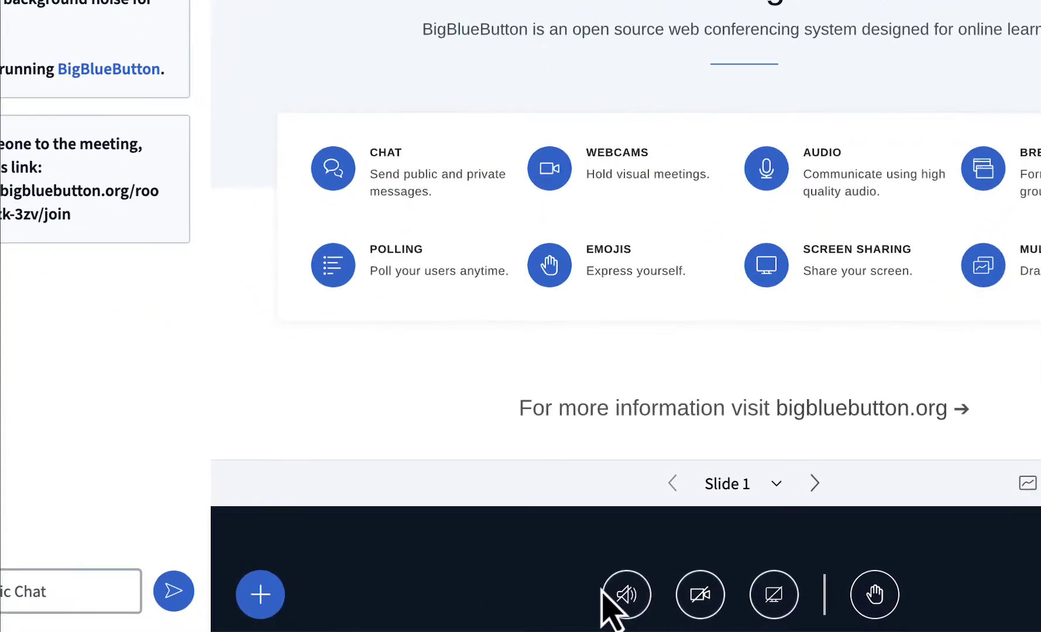
left_click(637, 603)
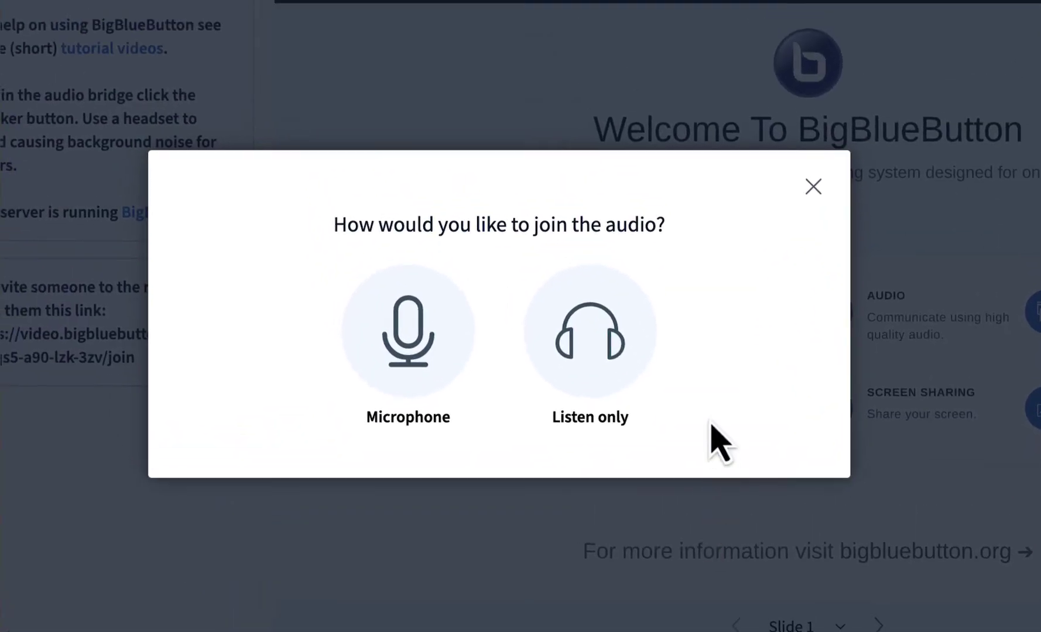
left_click(432, 320)
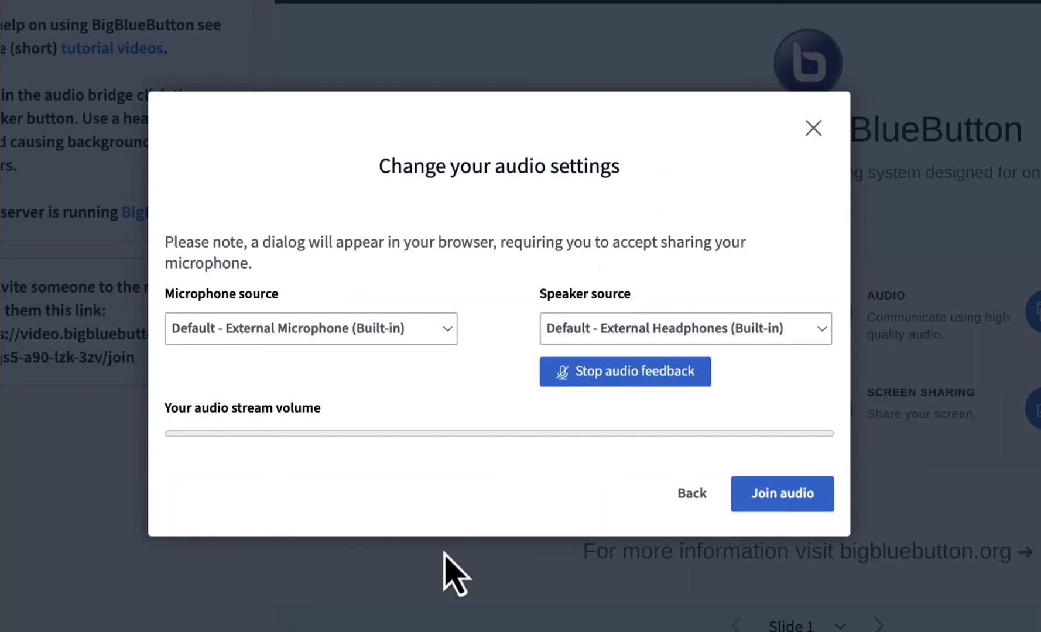
left_click(783, 494)
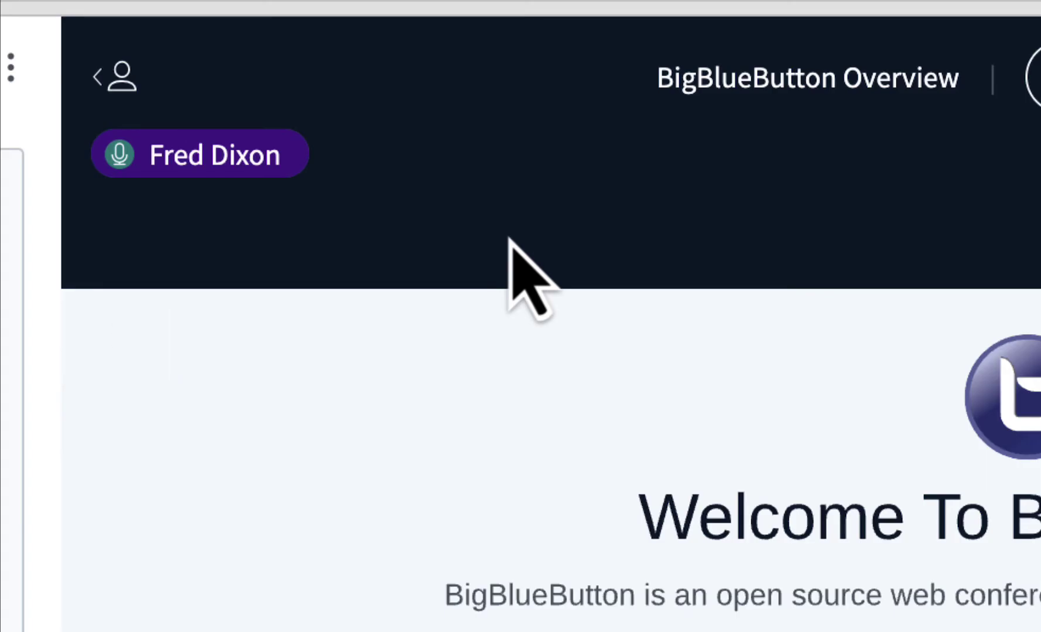
Mute the Student, mute and unmute your own mic, then leave the audio.
left_click(417, 168)
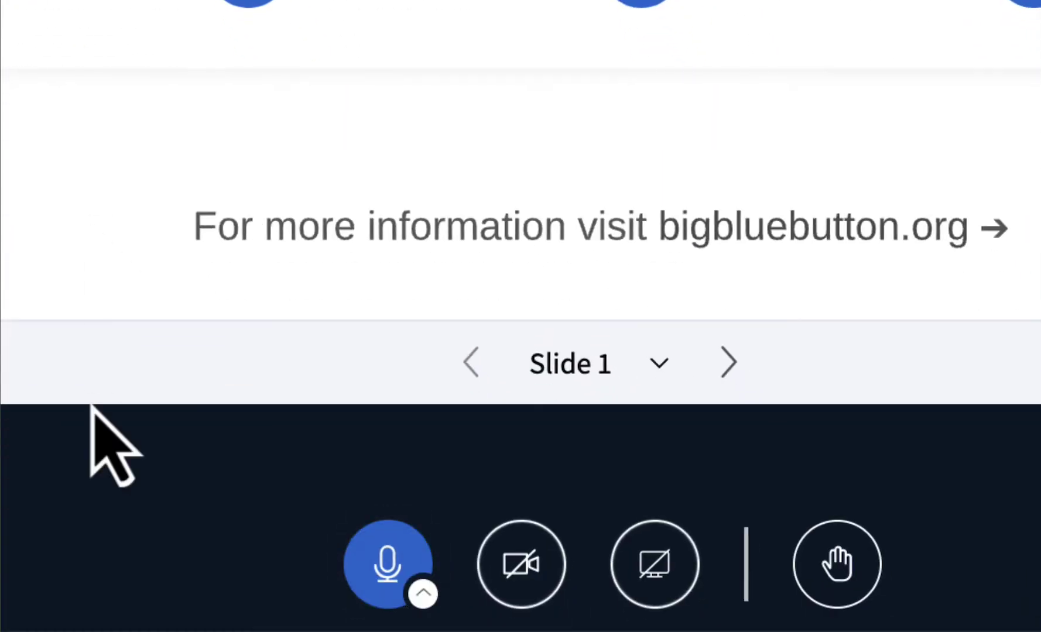
left_click(387, 562)
left_click(391, 570)
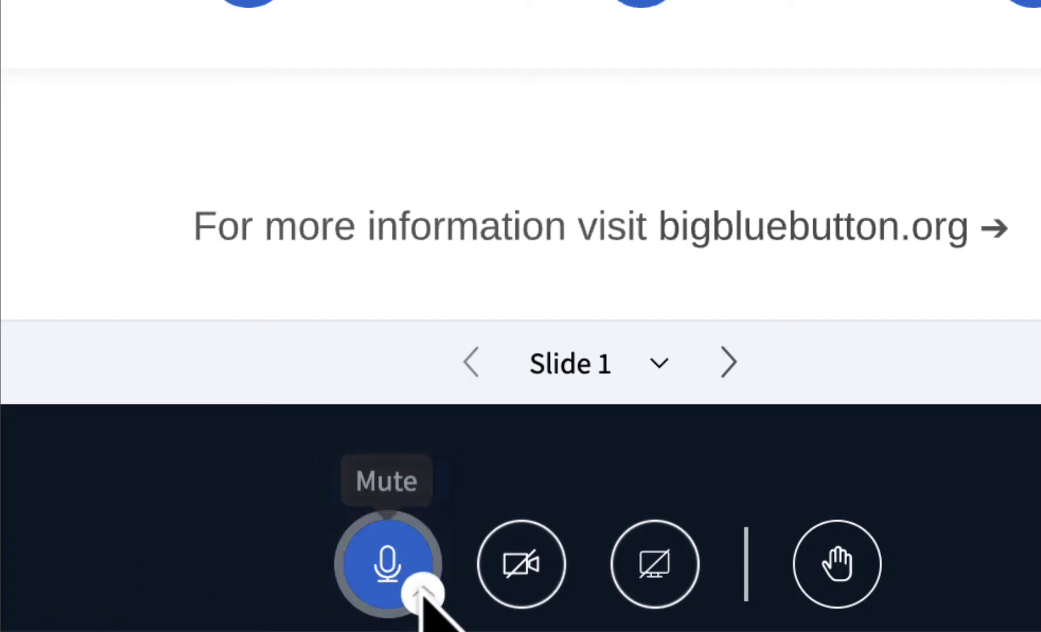
left_click(422, 593)
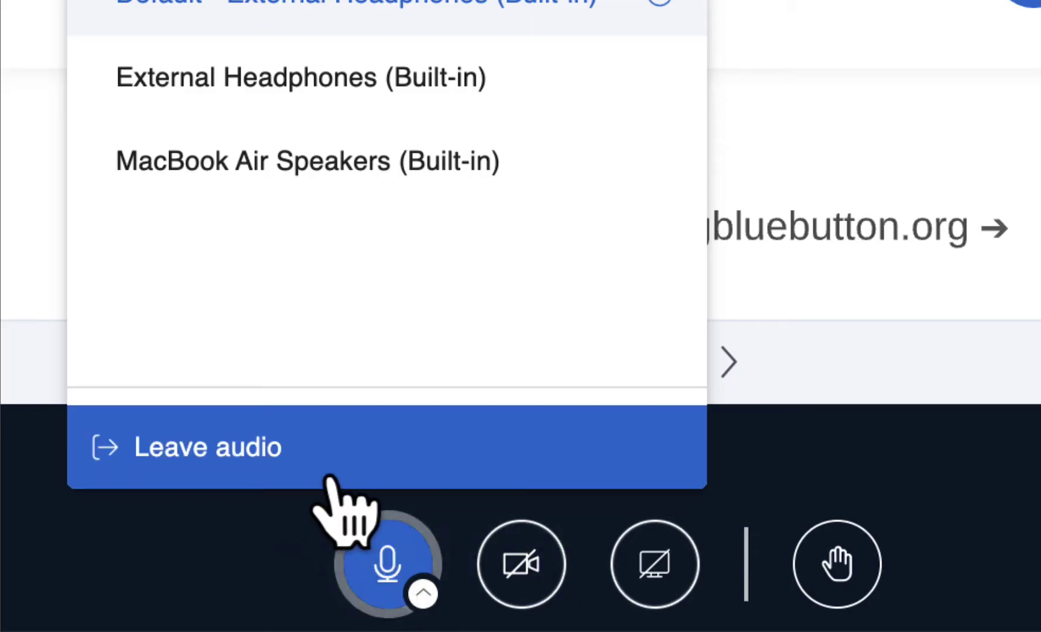
left_click(332, 481)
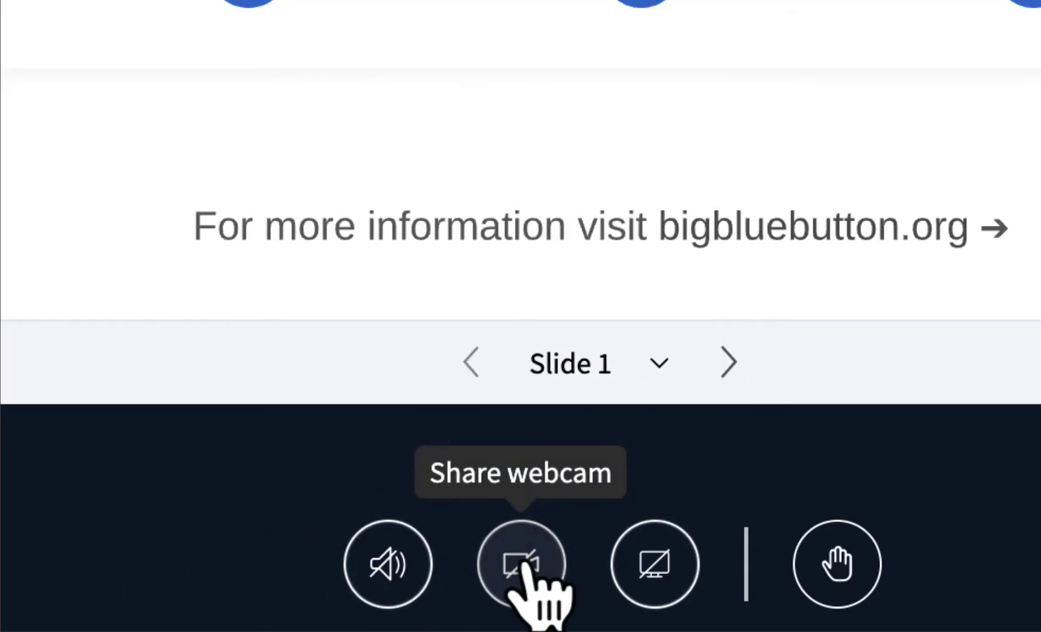
Share the webcam at Medium quality with the Board background and dock the tiles above the slide.
left_click(524, 559)
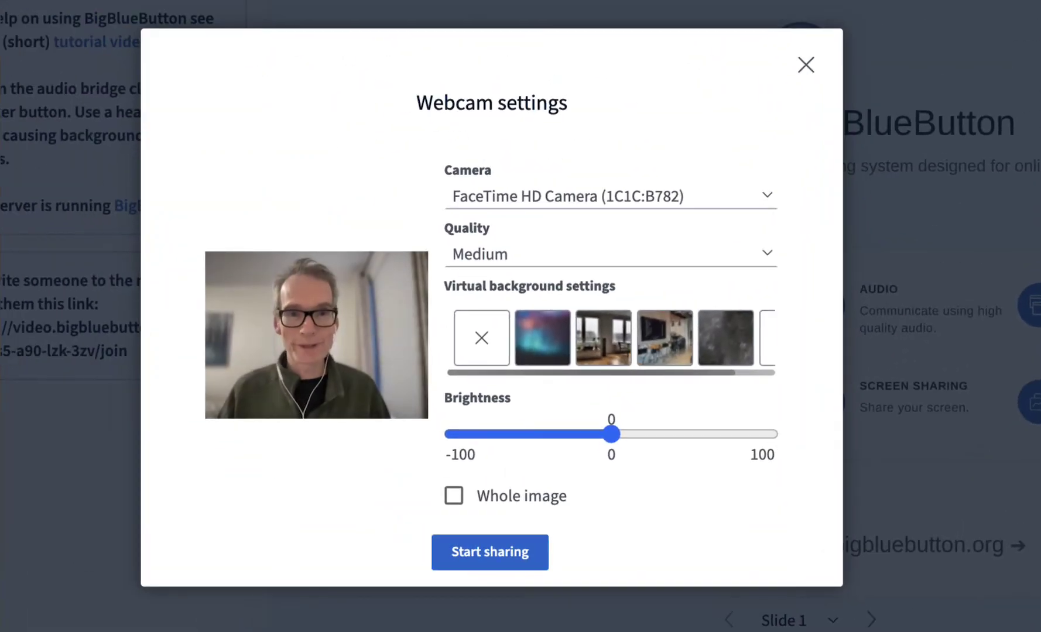
left_click(500, 255)
left_click(549, 260)
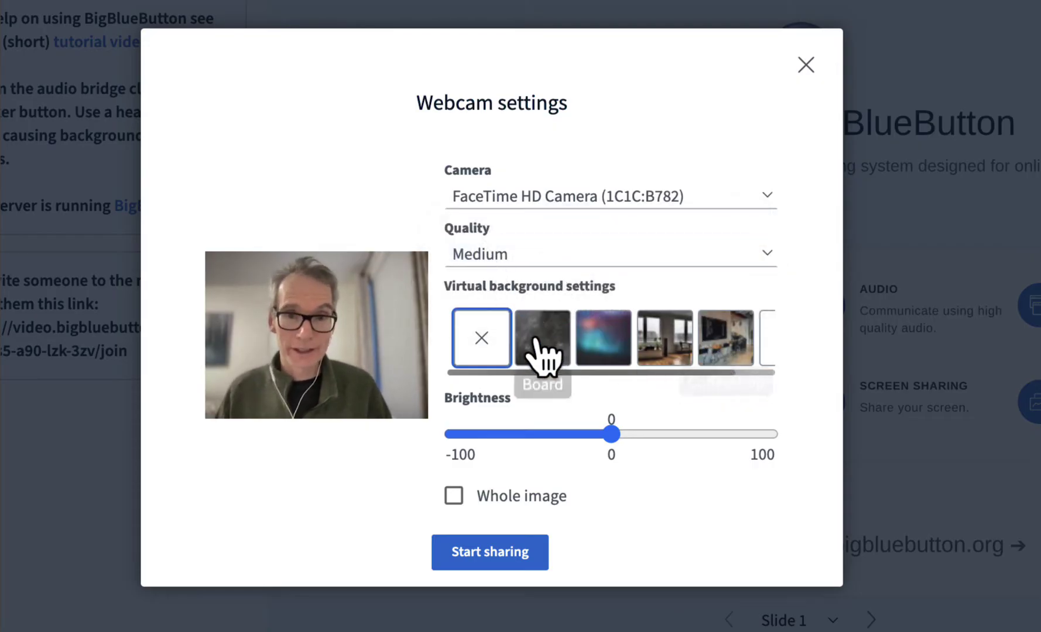
left_click(543, 351)
left_click(492, 554)
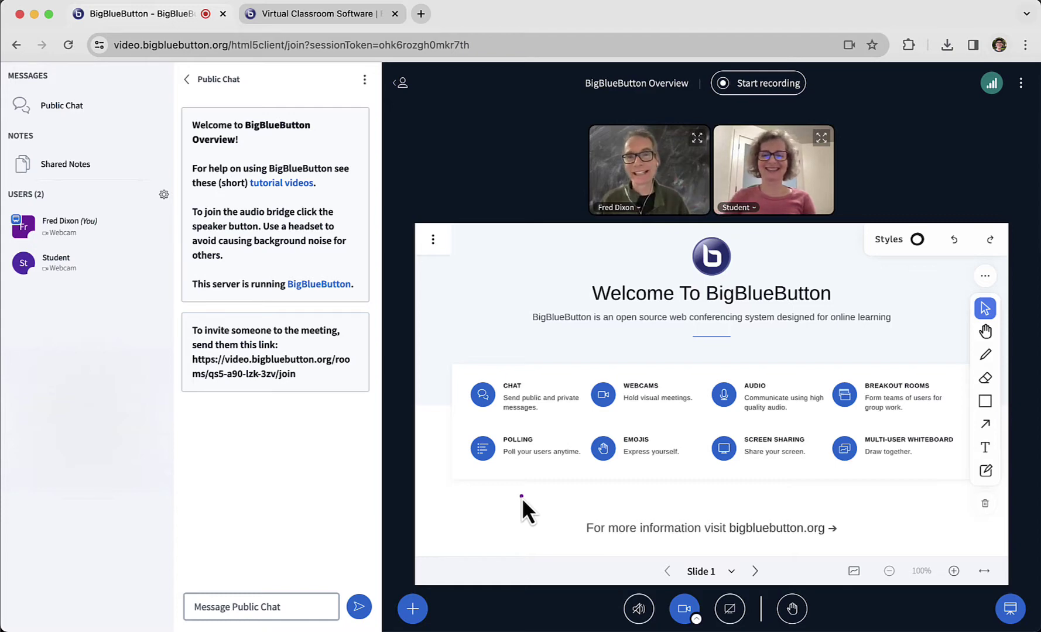
left_click_drag(635, 160, 281, 579)
left_click_drag(220, 568, 593, 188)
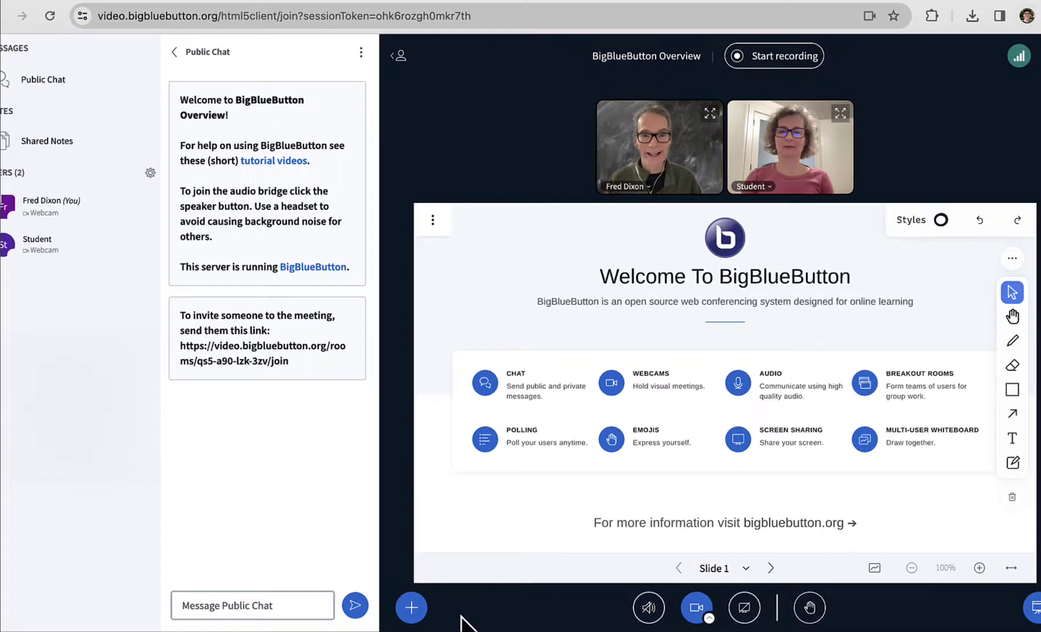
Apply the grid layout for everyone, then restore the users panel and open Public Chat.
left_click(413, 609)
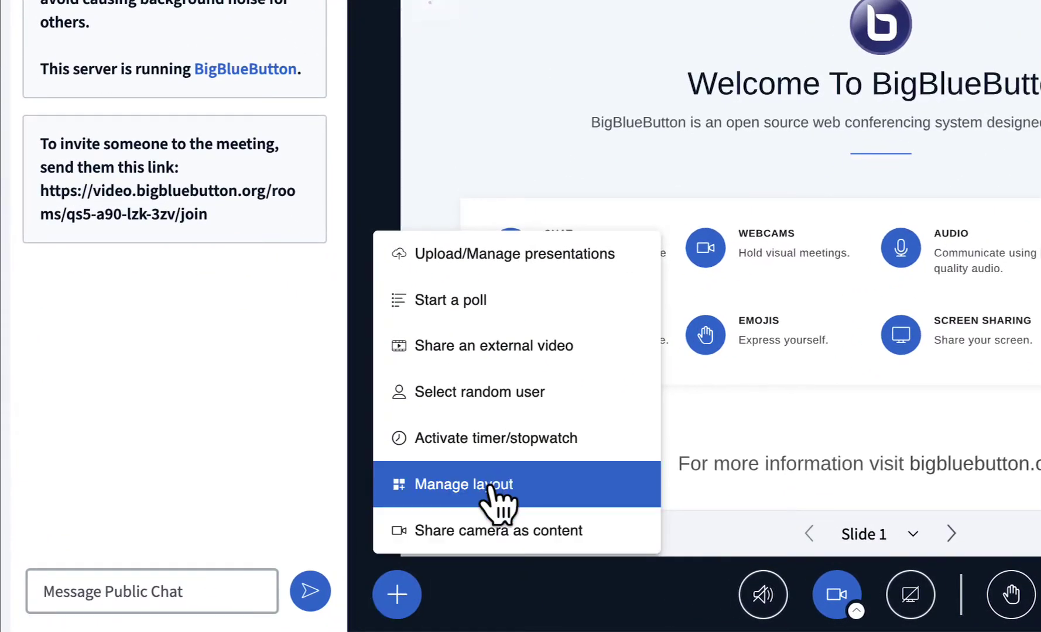
left_click(491, 488)
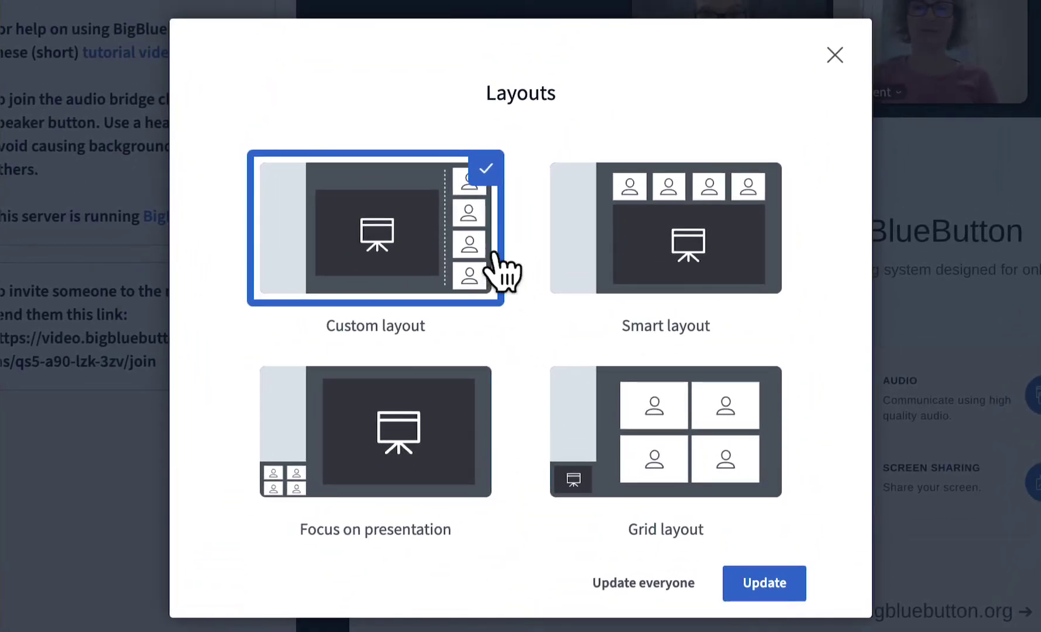
left_click(691, 468)
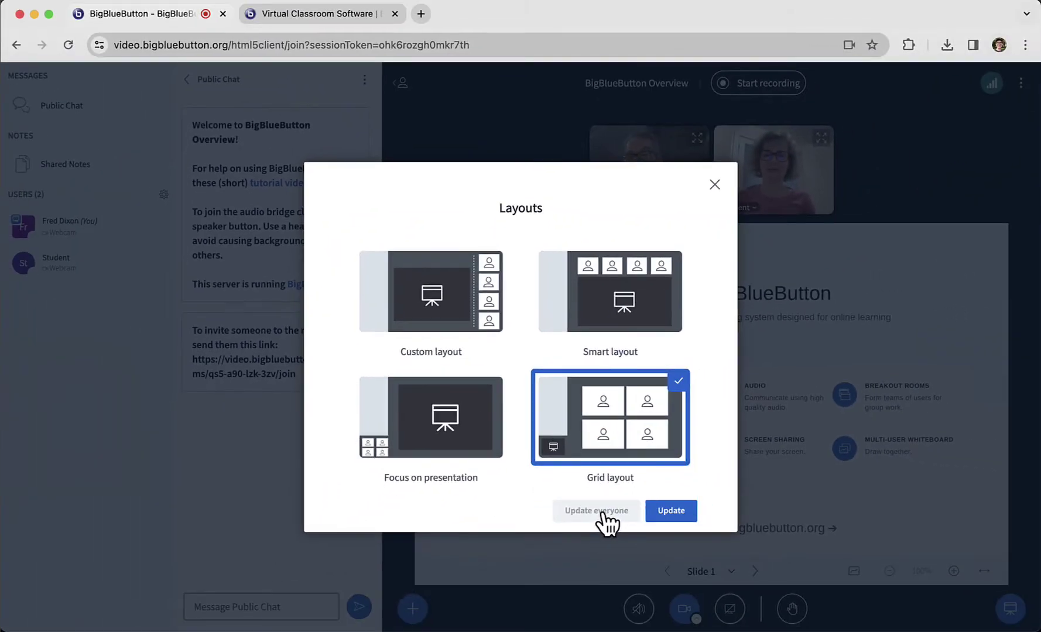
left_click(643, 583)
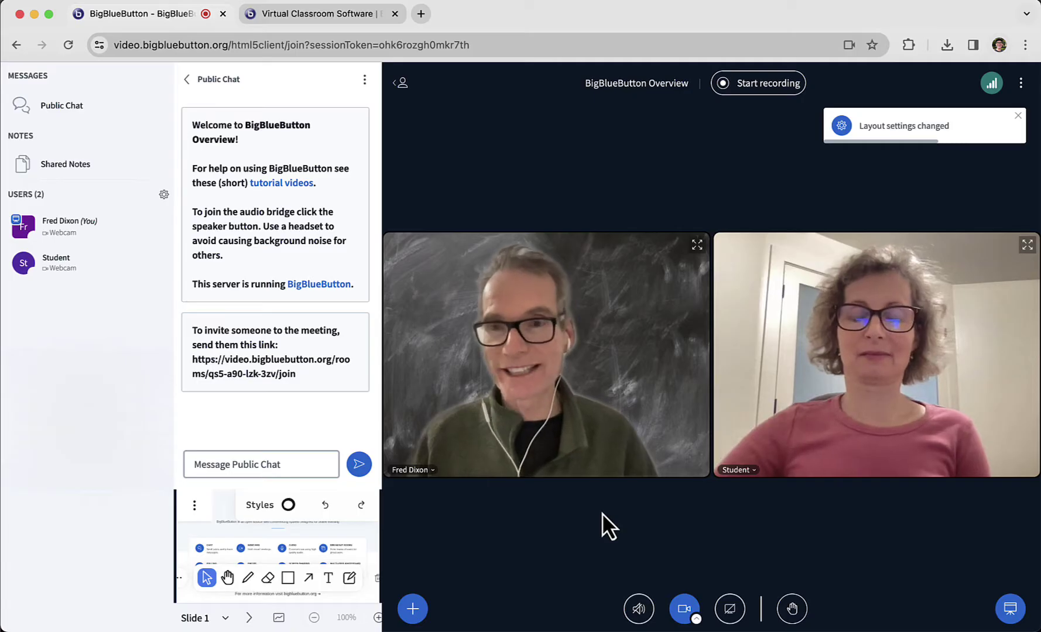
left_click(402, 83)
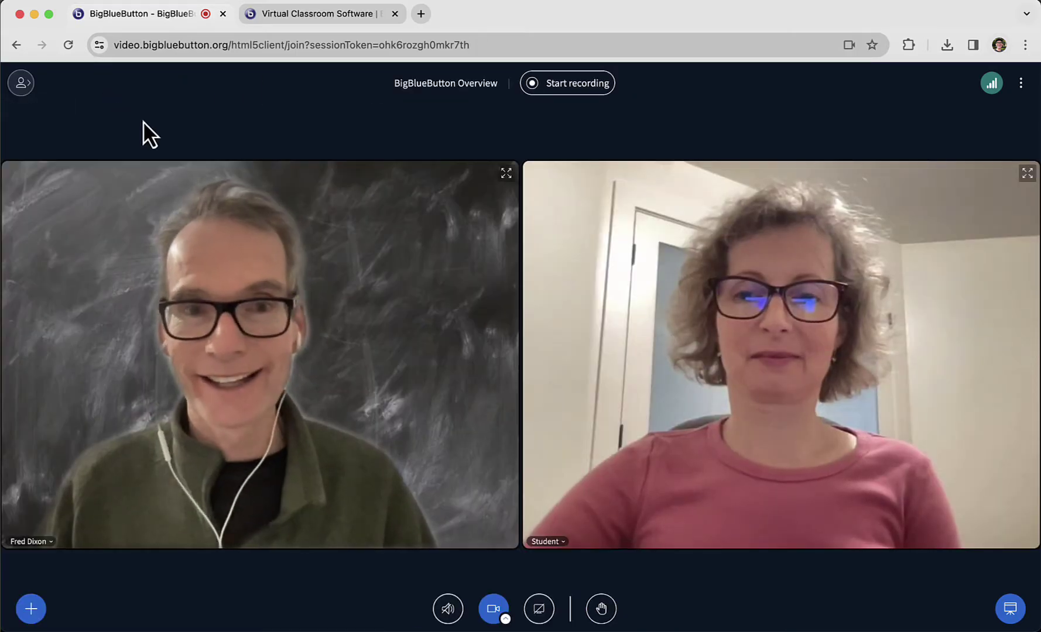
left_click(22, 84)
left_click(79, 111)
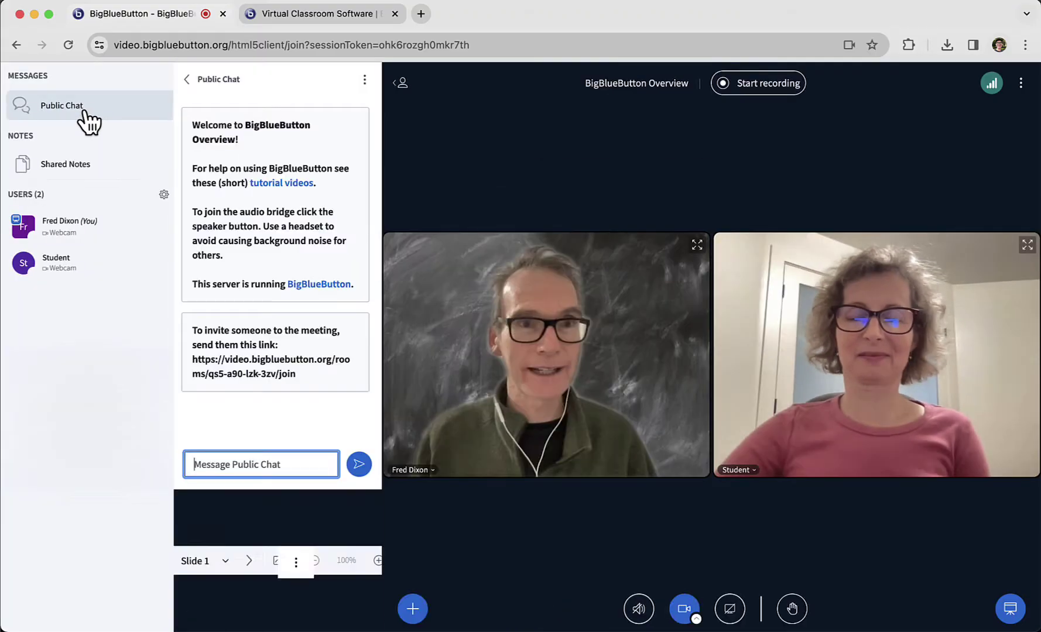
Switch everyone back to the custom layout.
left_click(409, 609)
left_click(436, 543)
left_click(436, 307)
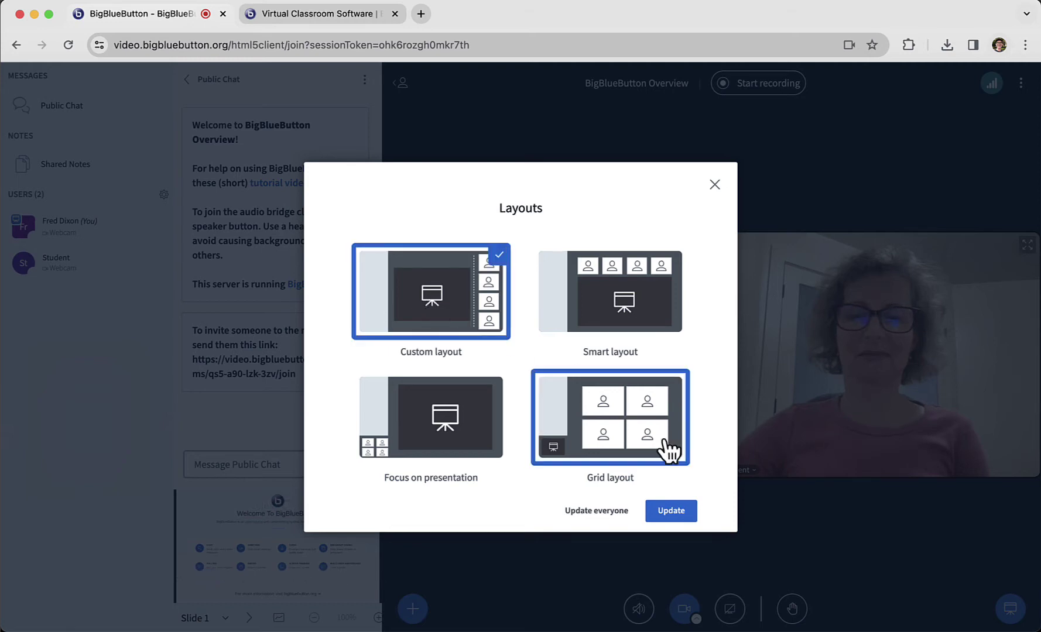
left_click(597, 511)
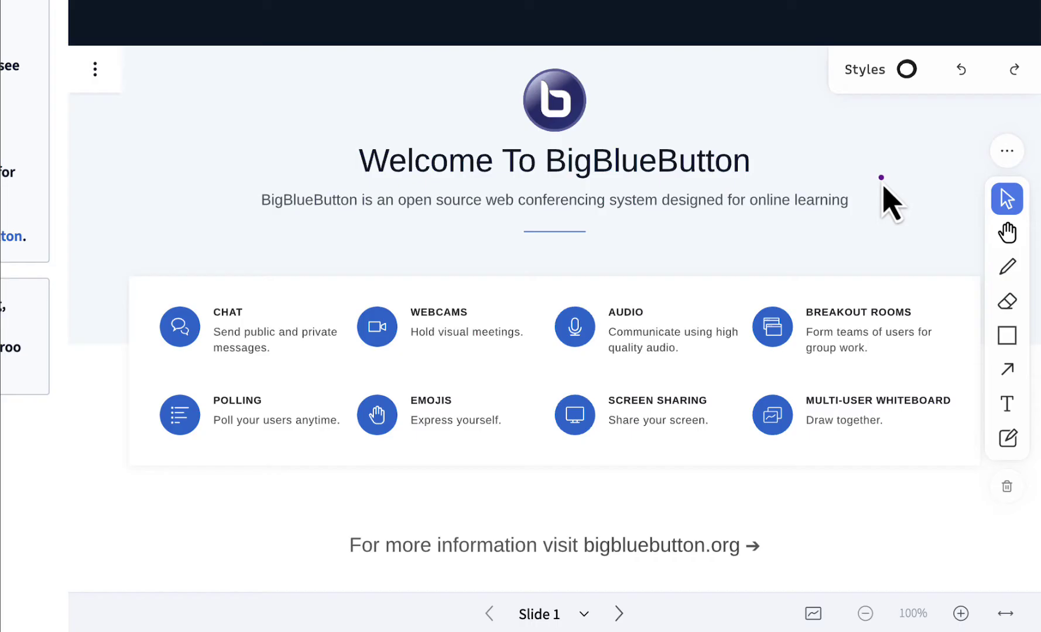
Underline the welcome slide's subtitle with the pencil and loop WEBCAMS in red.
key("d")
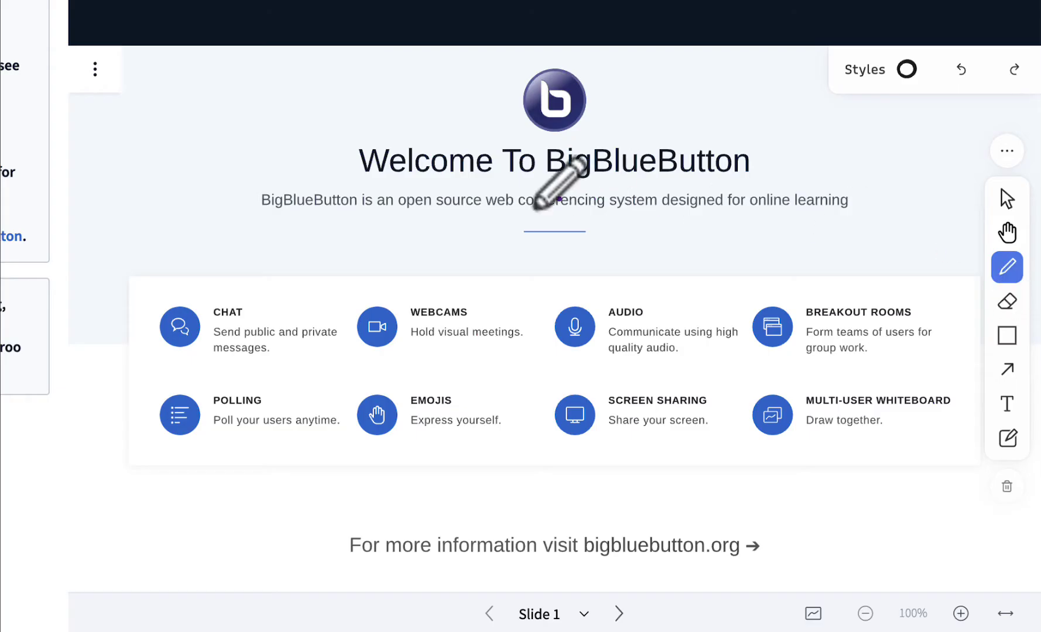
left_click_drag(295, 217, 511, 216)
left_click_drag(601, 223, 623, 221)
left_click_drag(735, 235, 782, 233)
left_click(896, 69)
left_click(907, 208)
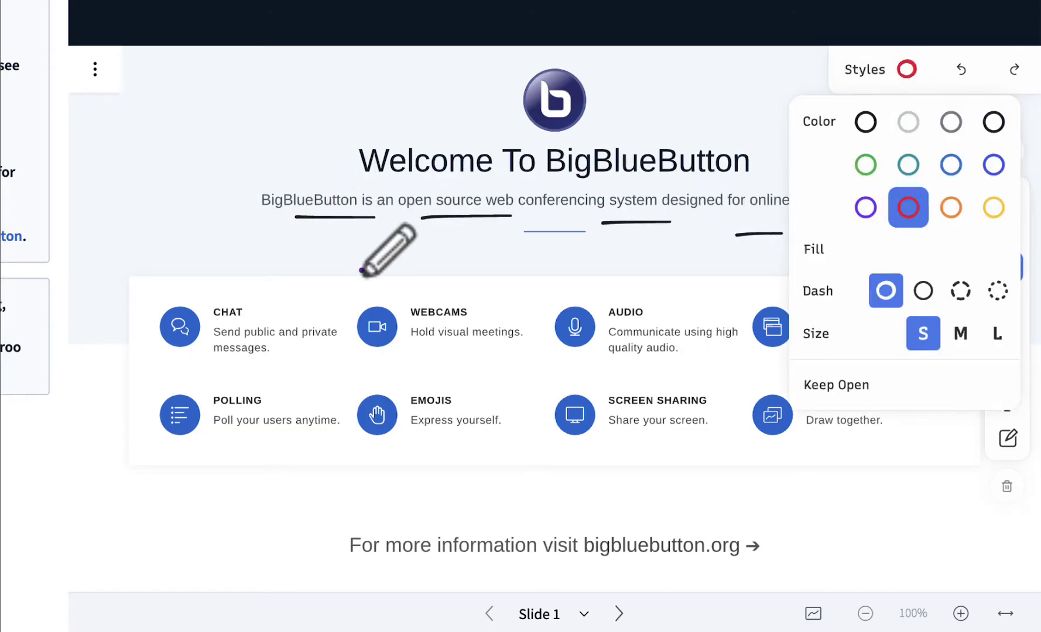
left_click_drag(359, 275, 270, 283)
Erase some strokes, then select, move and delete the two remaining underlines.
left_click(1007, 301)
left_click_drag(426, 256, 491, 246)
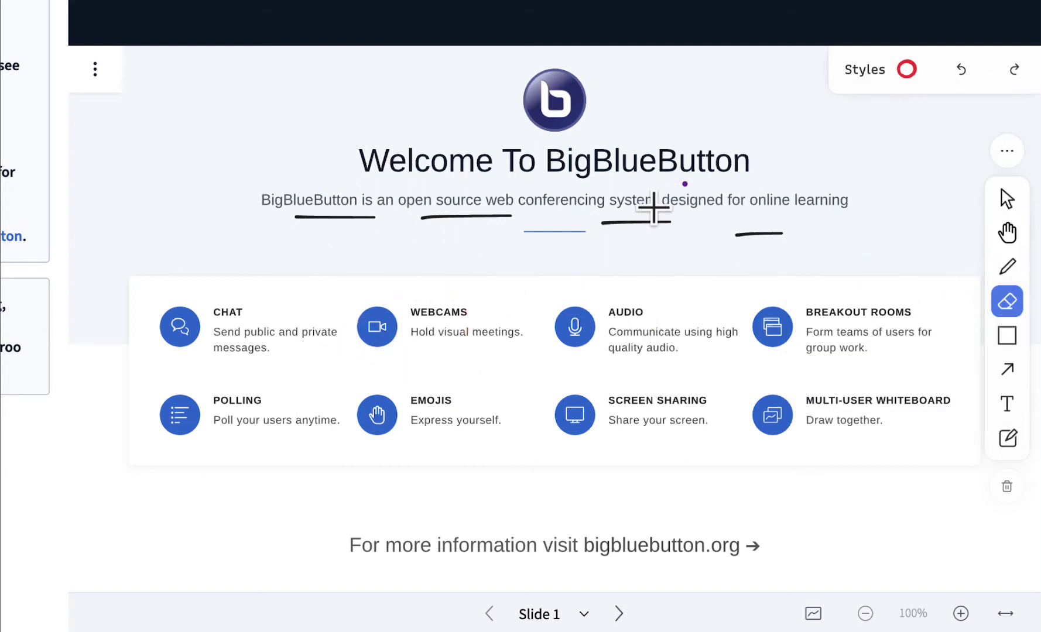
left_click(1006, 200)
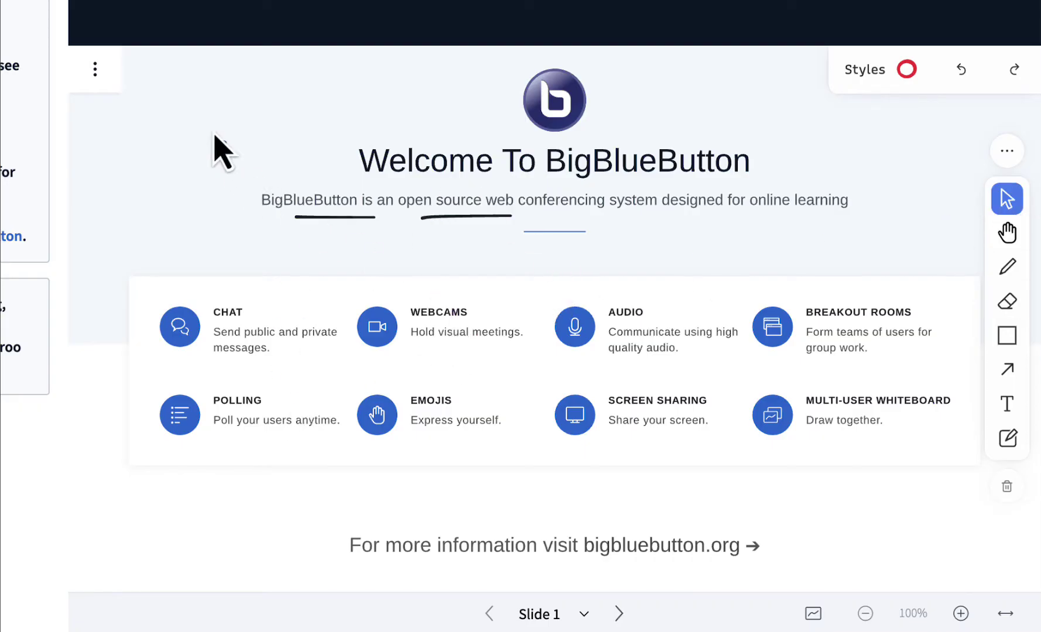
left_click_drag(211, 130, 557, 327)
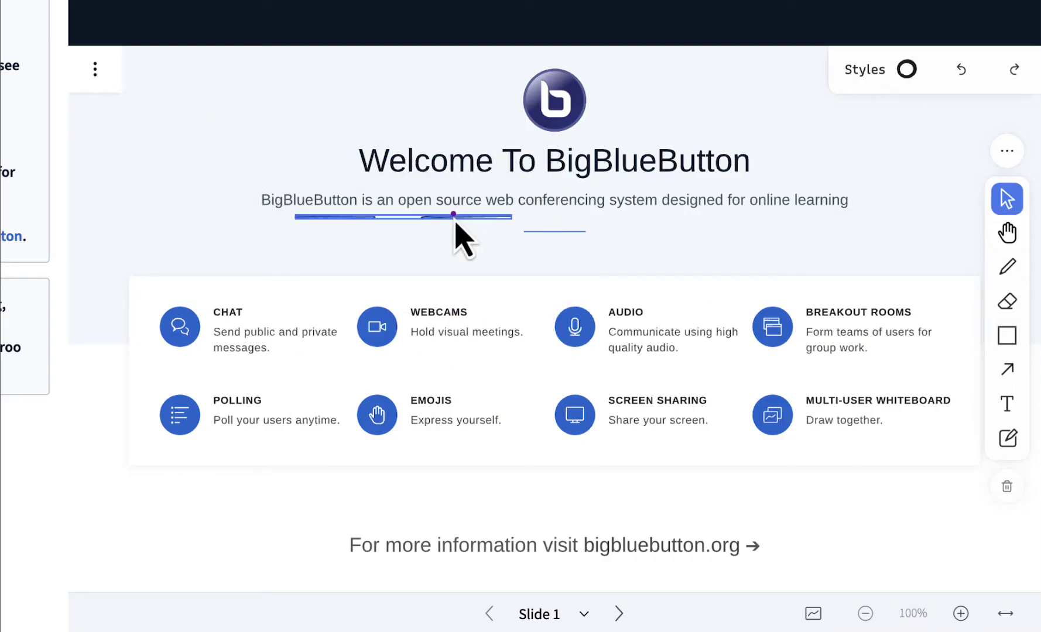
mouse_move(438, 233)
left_mouse_down()
mouse_move(331, 230)
mouse_move(344, 249)
left_mouse_up()
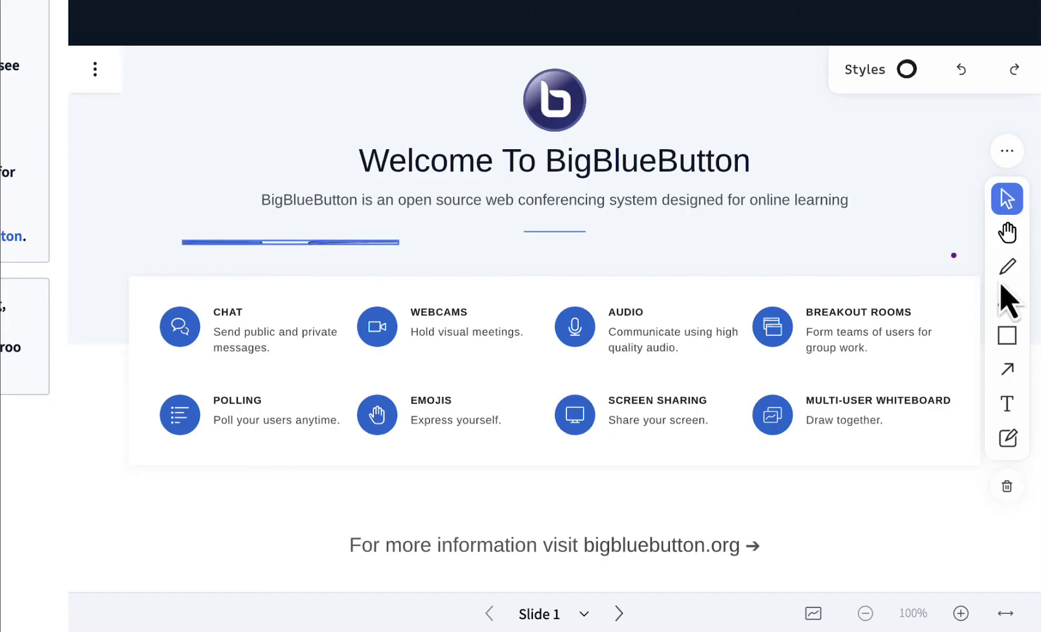
left_click(1004, 486)
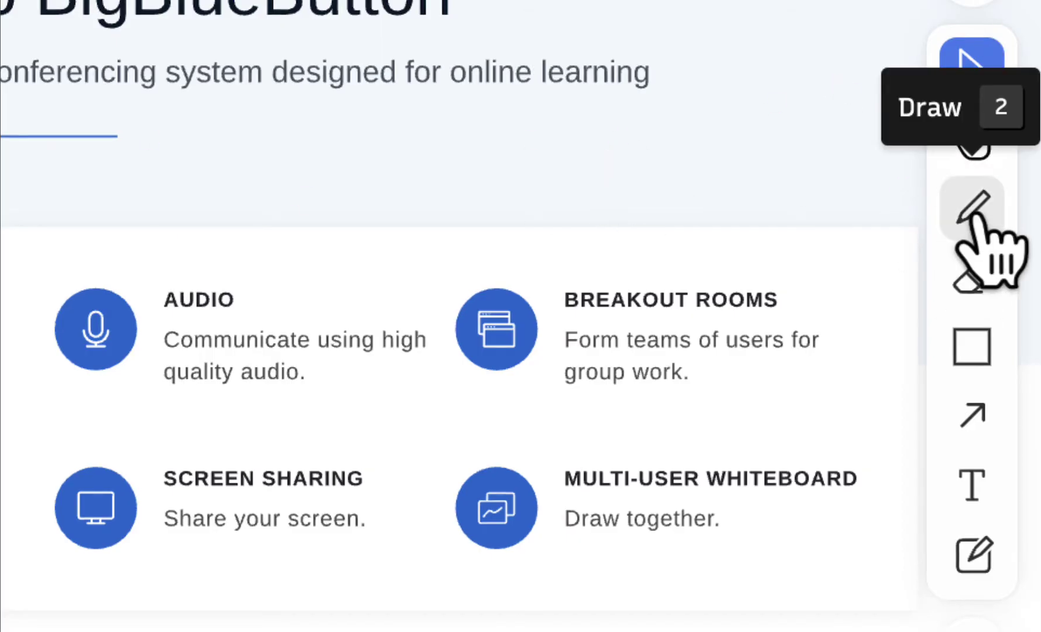
Draw three red underlines under the subtitle, then erase and delete them.
key("2")
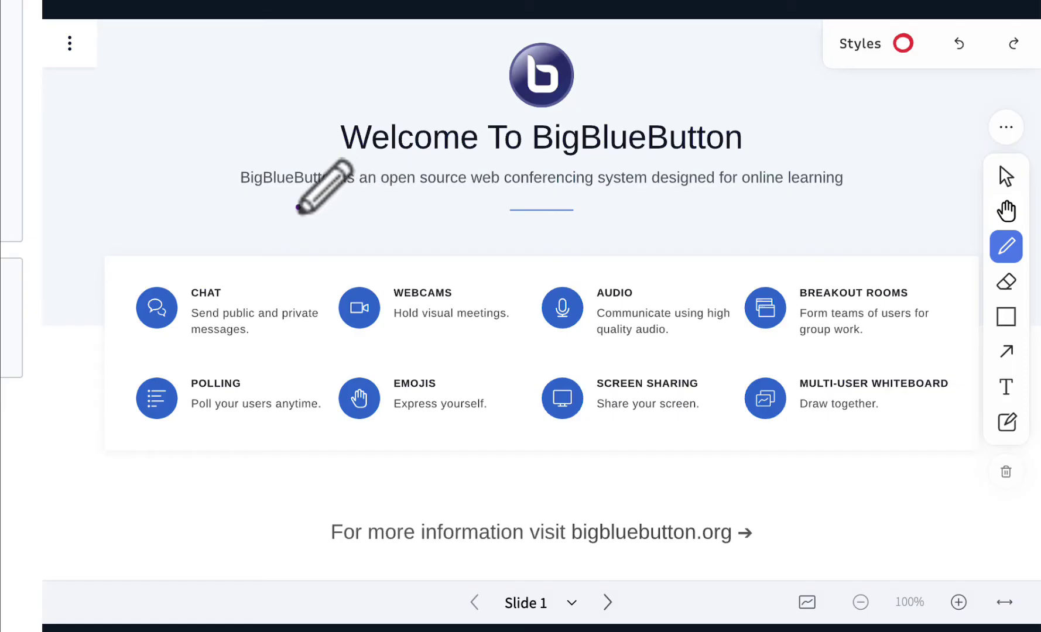
left_click_drag(224, 202, 315, 204)
left_click_drag(397, 210, 486, 207)
left_click_drag(517, 205, 557, 203)
left_click(1006, 282)
left_click_drag(515, 230, 404, 246)
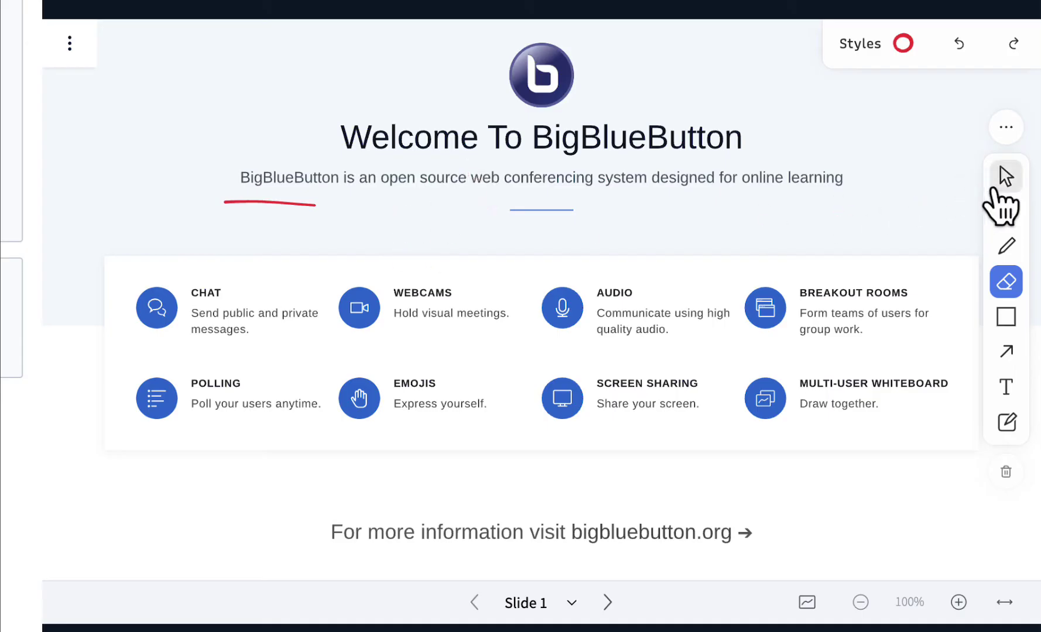
left_click(1005, 175)
left_click(314, 203)
key("Delete")
Draw one more red underline under the subtitle and switch to the eraser.
key("2")
mouse_move(277, 200)
left_mouse_down()
mouse_move(453, 201)
mouse_move(344, 200)
left_mouse_up()
key("3")
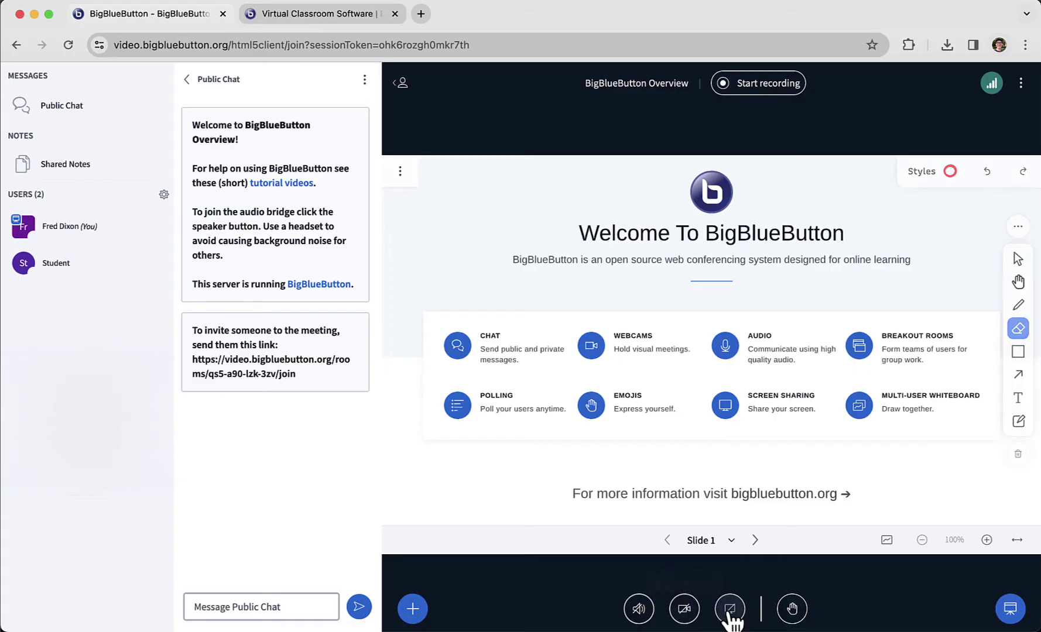
left_click(730, 609)
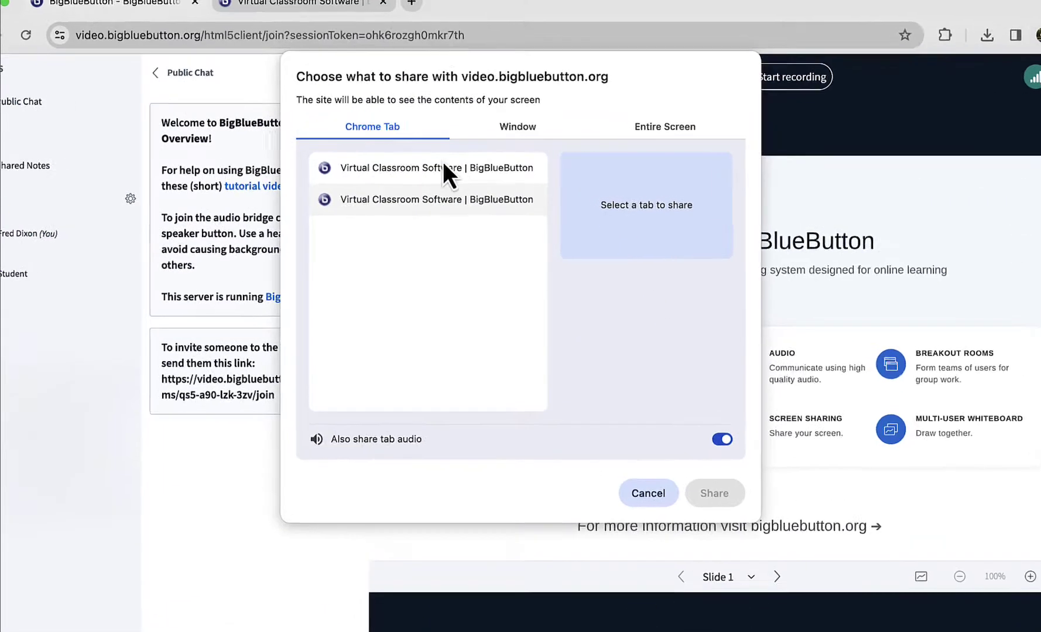
left_click(518, 128)
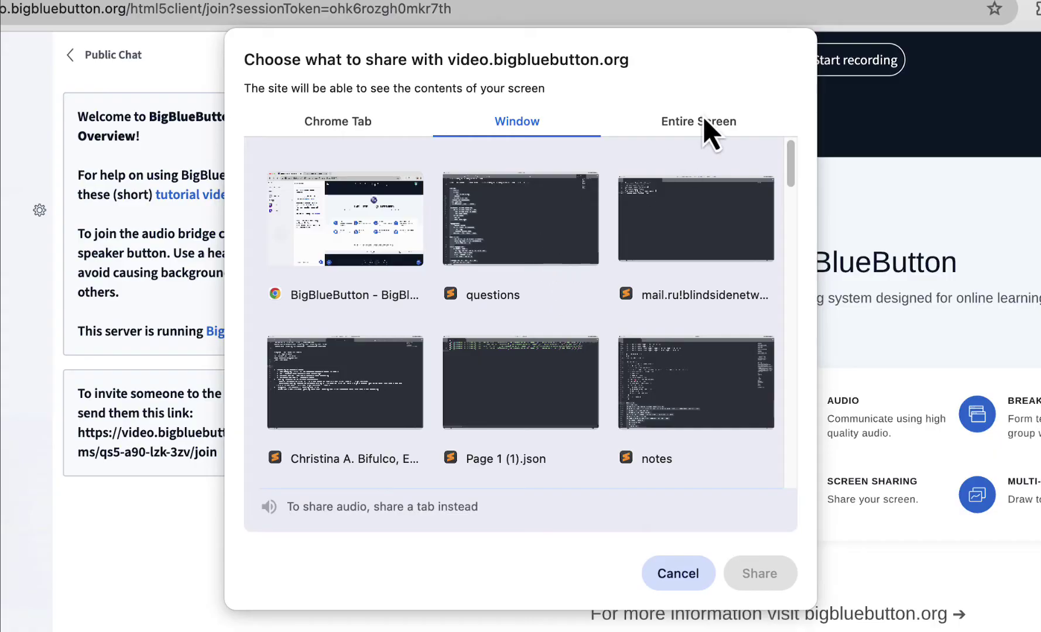
left_click(706, 122)
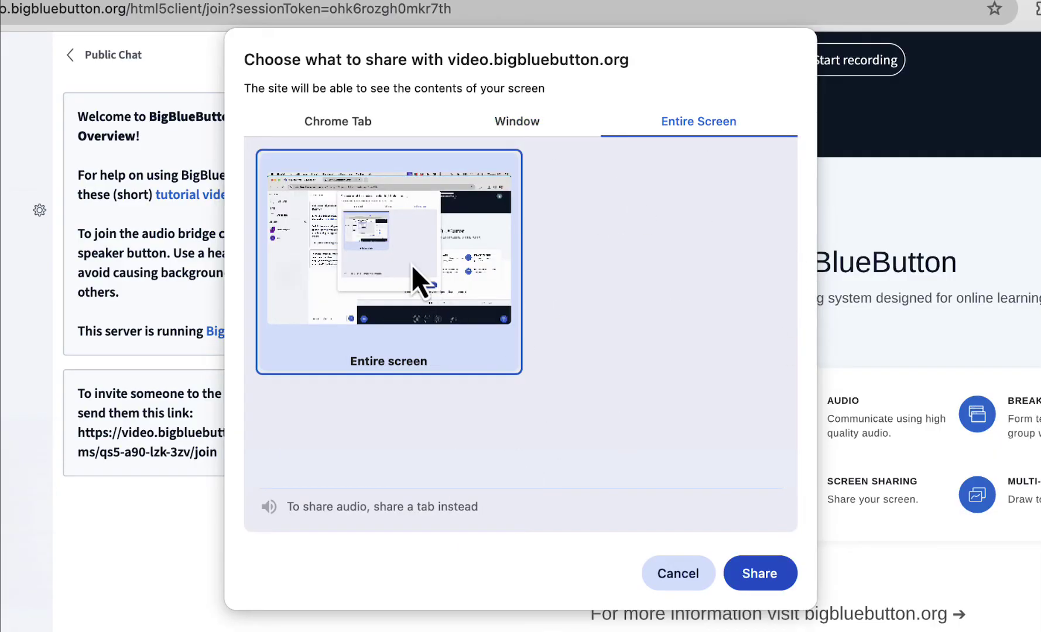
left_click(761, 573)
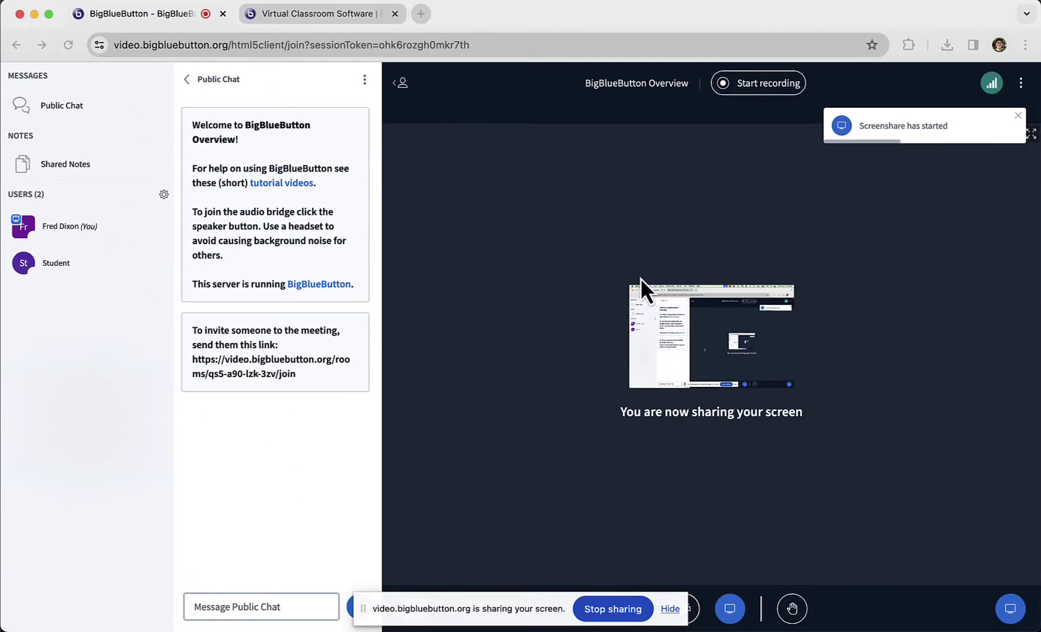
left_click(299, 12)
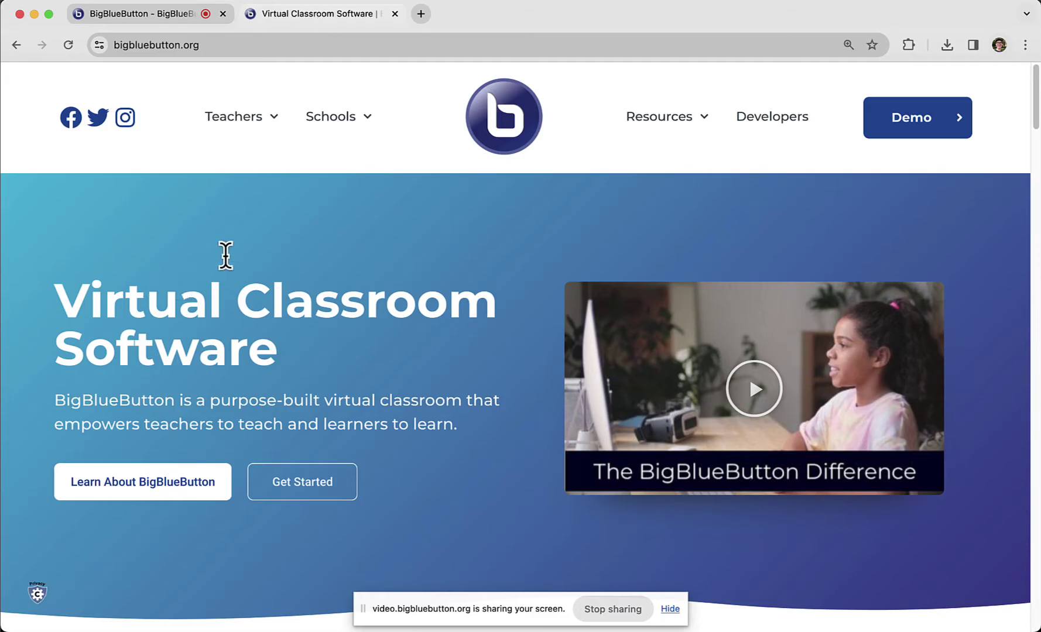
left_click(100, 13)
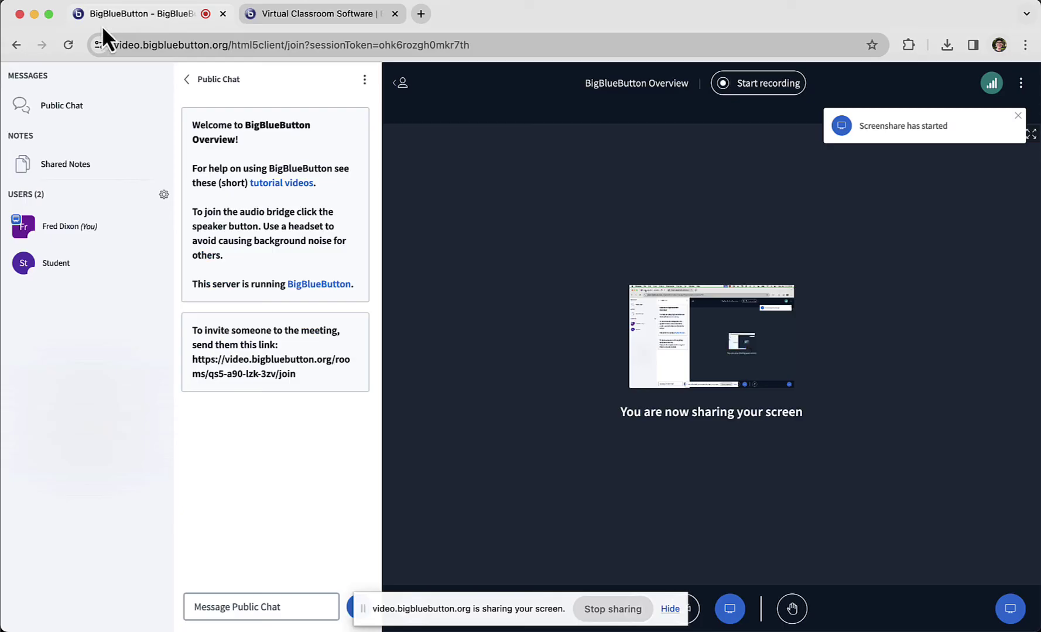
left_click(612, 608)
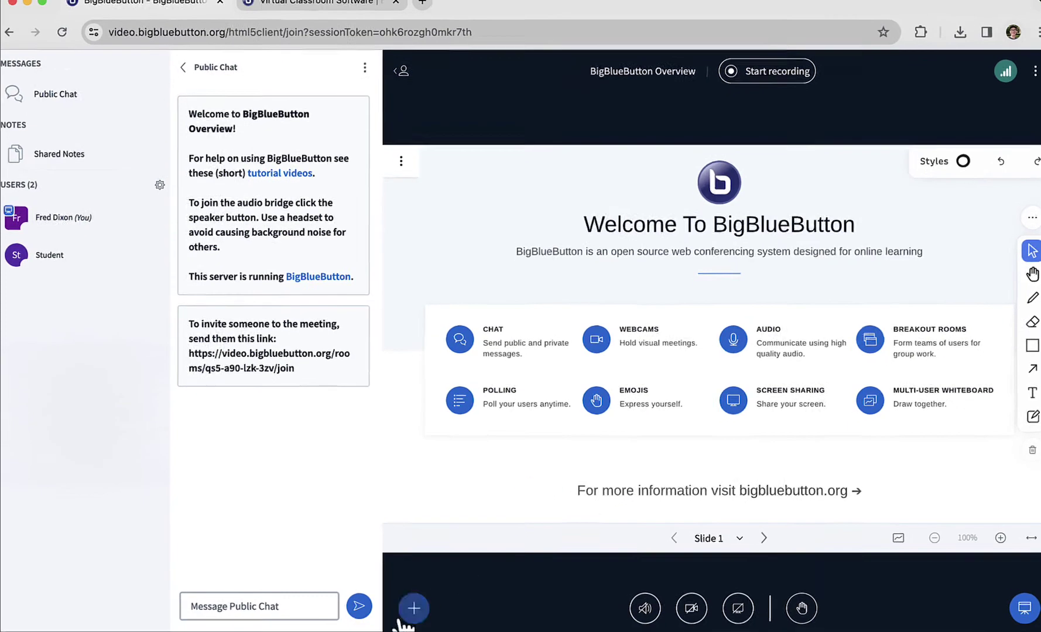
Upload portrait.pdf in the presentation manager and make it the current presentation.
left_click(414, 608)
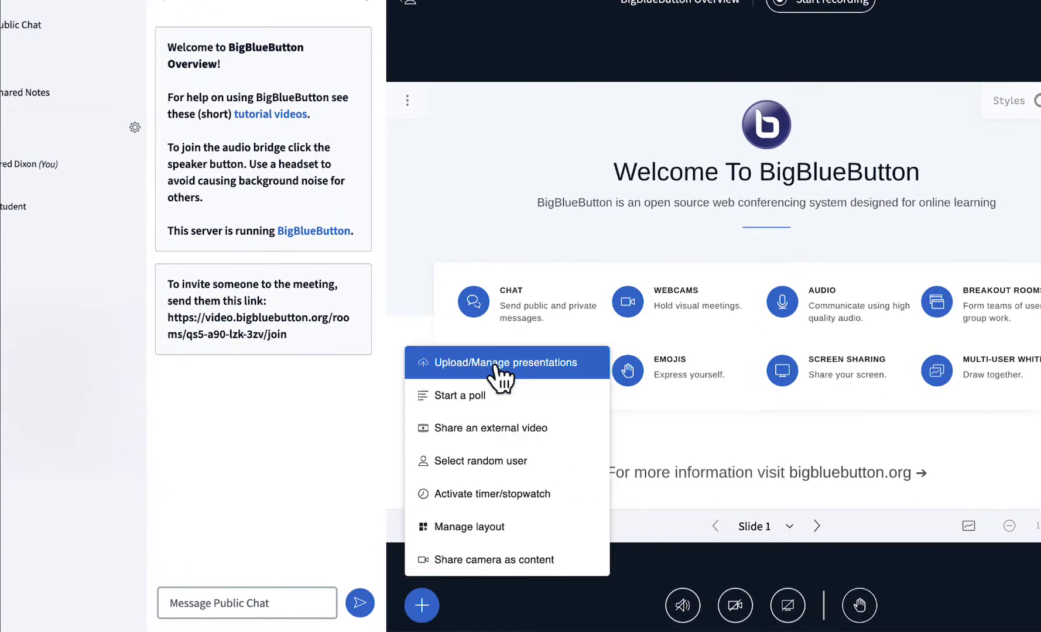
left_click(481, 393)
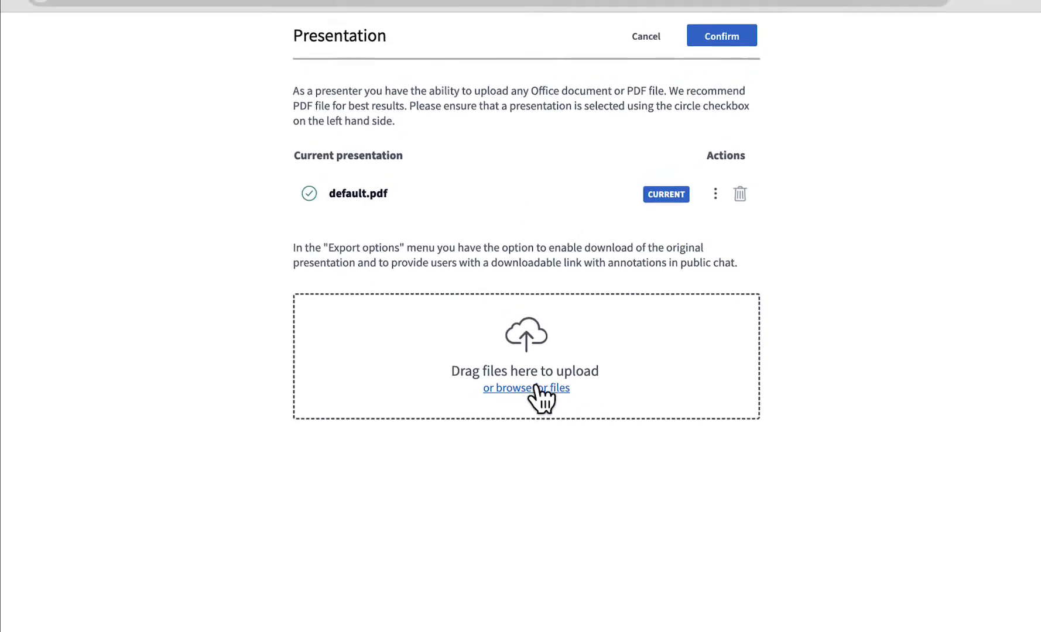
left_click(535, 388)
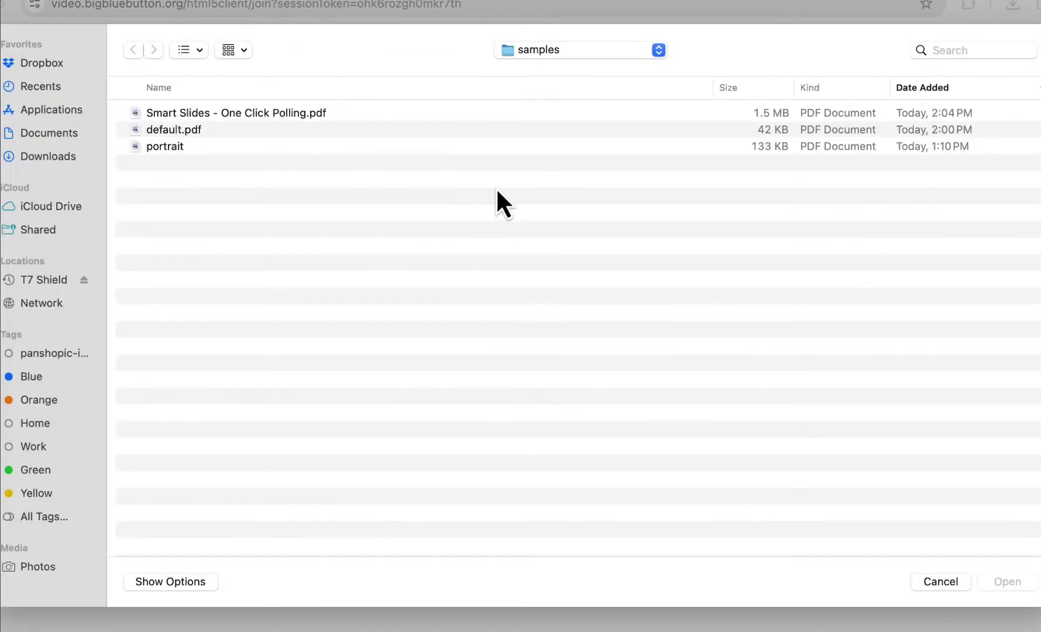
left_click(194, 147)
left_click(998, 581)
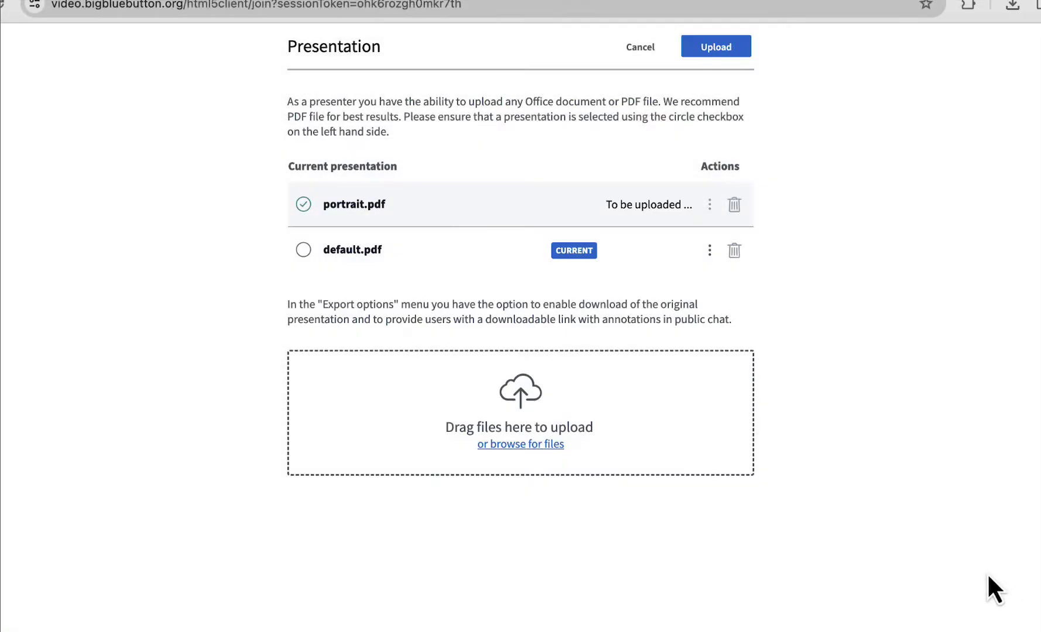
left_click(717, 49)
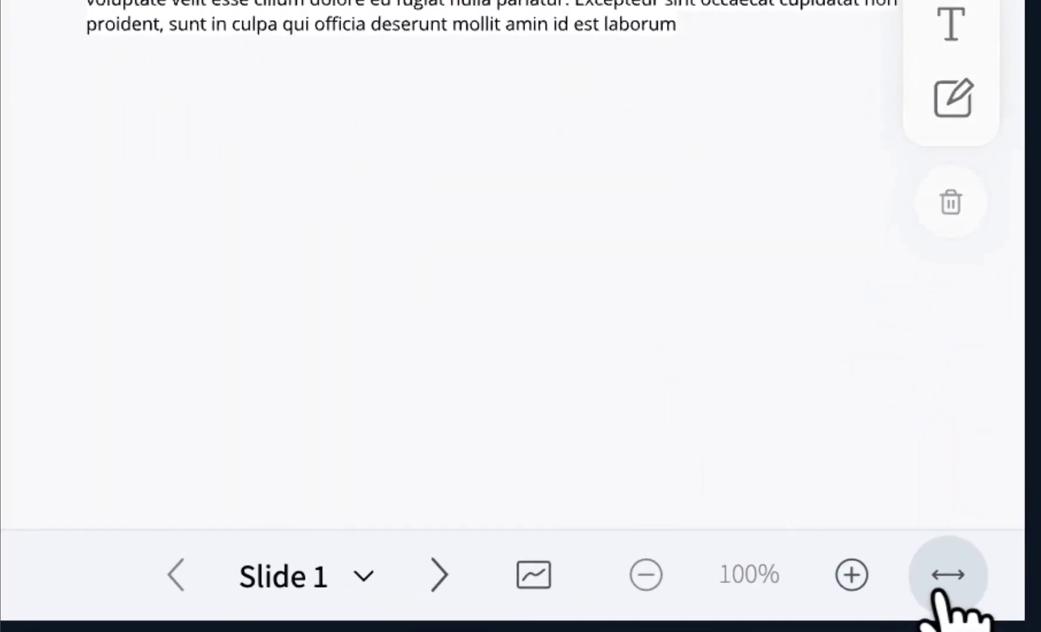
Fit the portrait slide to width and draw a black bracket beside the first paragraph.
left_click(936, 592)
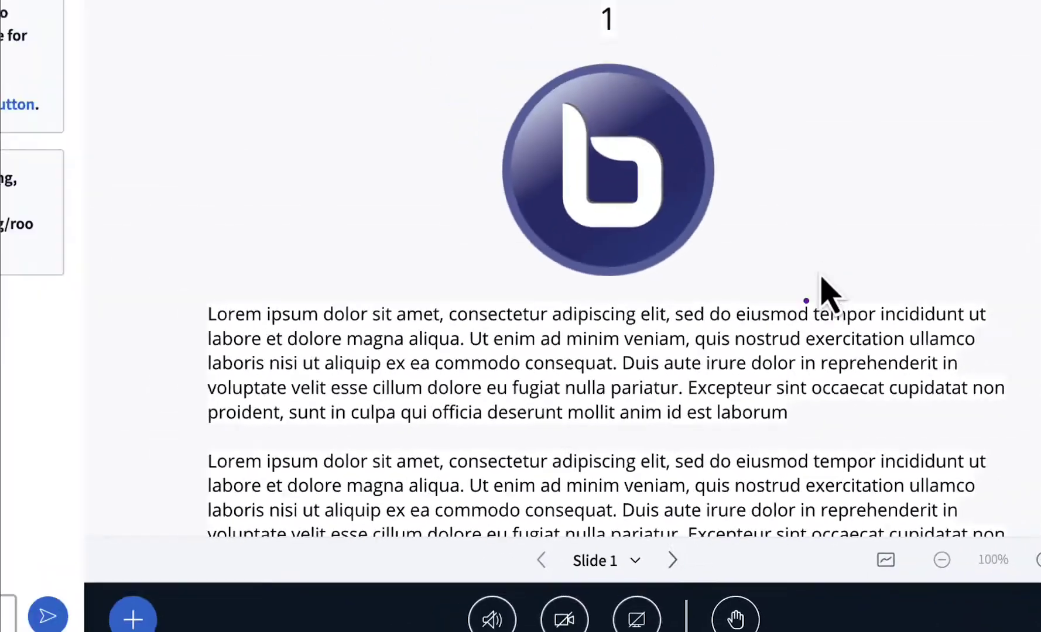
left_click(1013, 193)
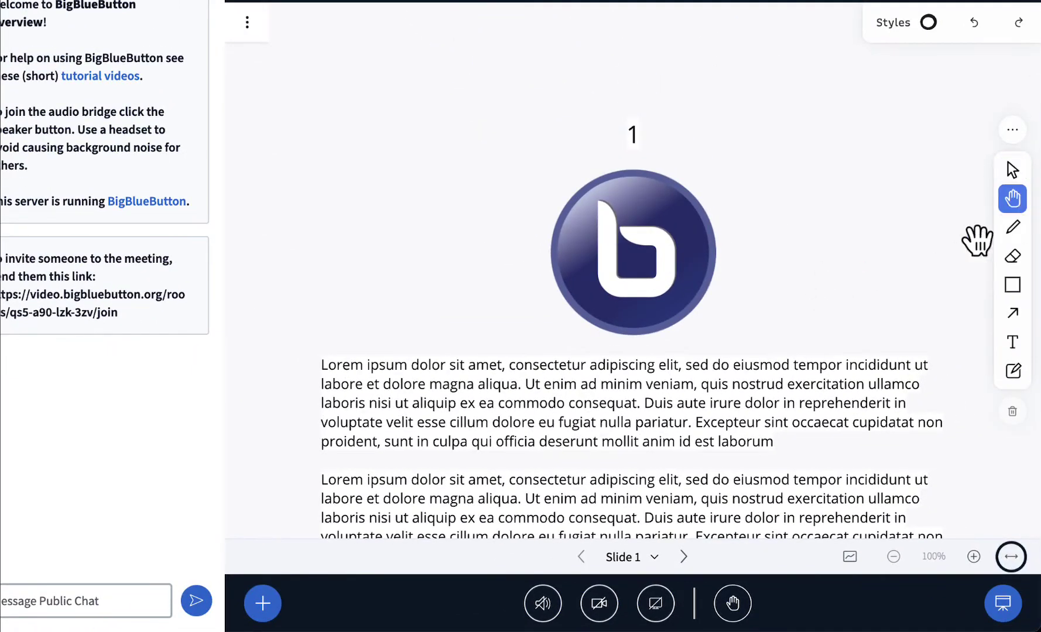
scroll(818, 333, "down", 5)
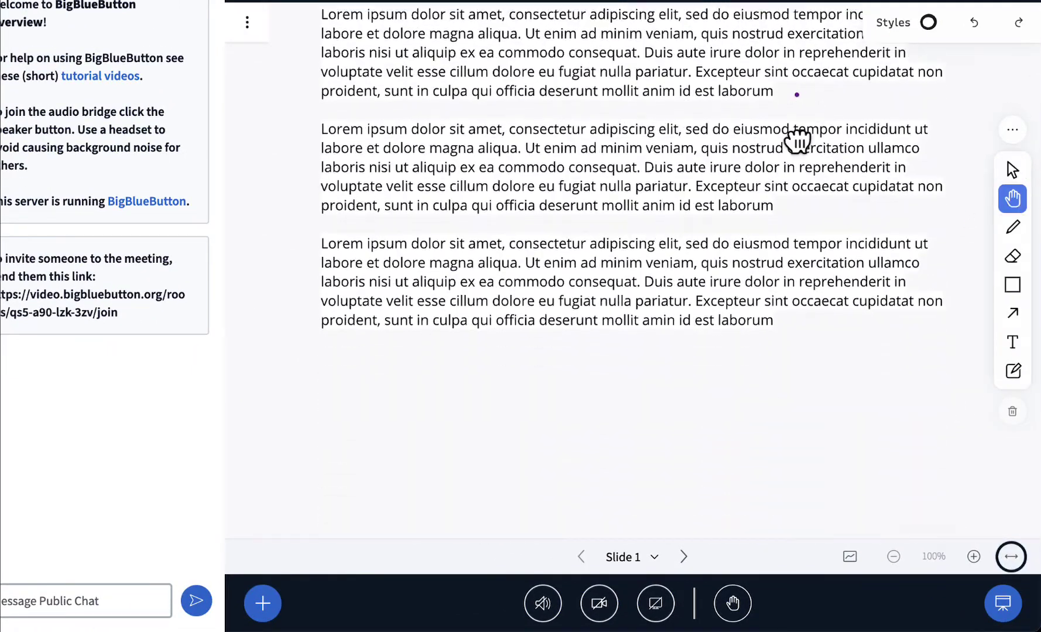
scroll(783, 290, "up", 3)
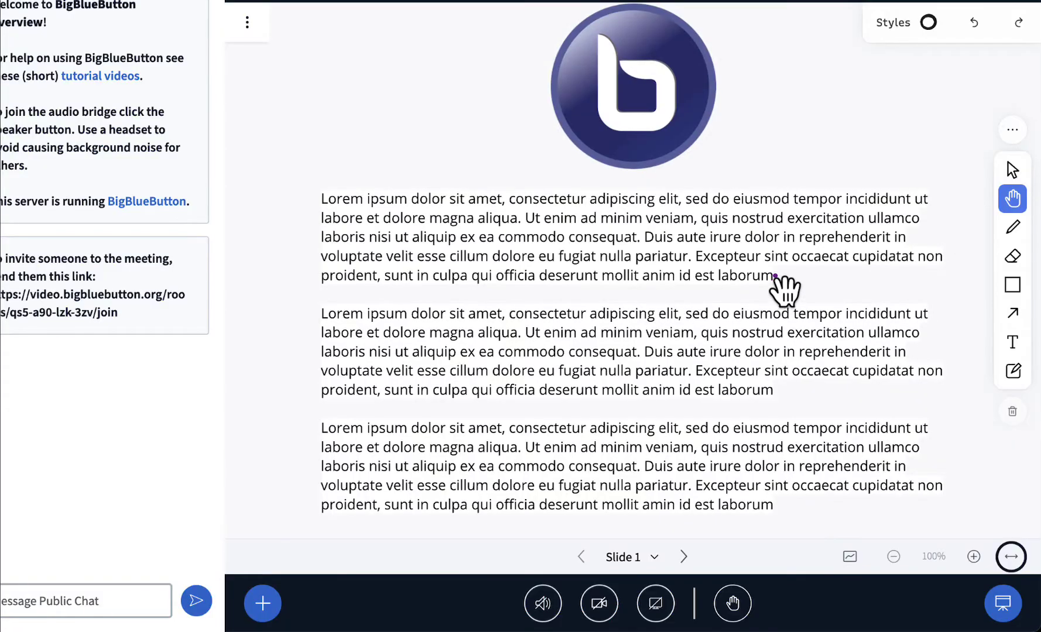
key("d")
left_click_drag(339, 173, 322, 291)
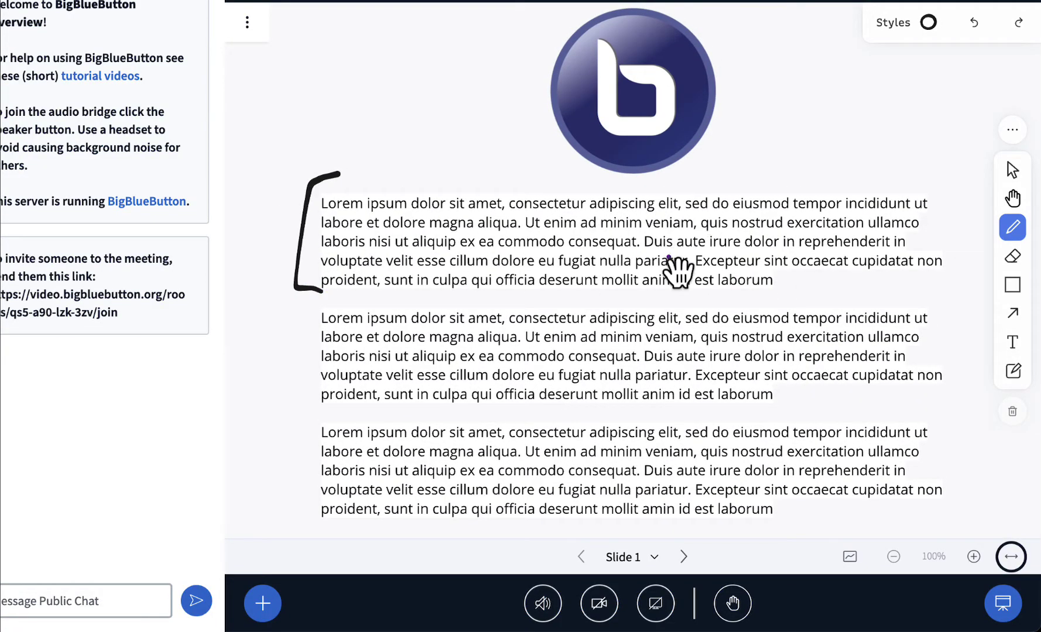
mouse_move(673, 272)
left_mouse_down()
mouse_move(676, 388)
mouse_move(702, 134)
left_mouse_up()
mouse_move(695, 175)
left_mouse_down()
mouse_move(693, 198)
mouse_move(639, 269)
mouse_move(644, 345)
left_mouse_up()
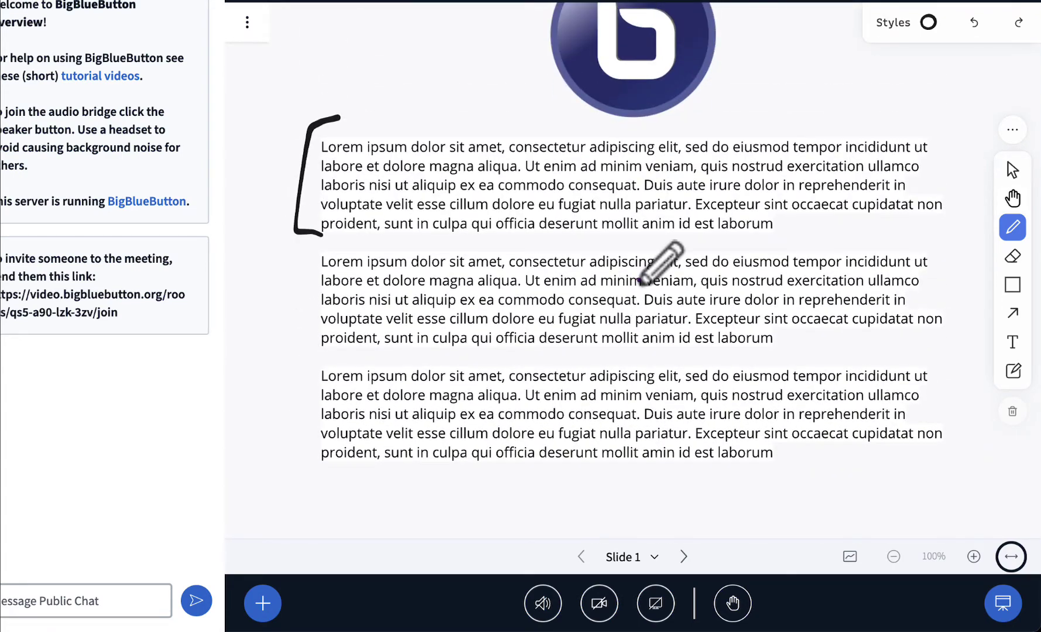
Upload Smart Slides - One Click Polling.pdf and make it the current presentation.
left_click(262, 602)
left_click(378, 345)
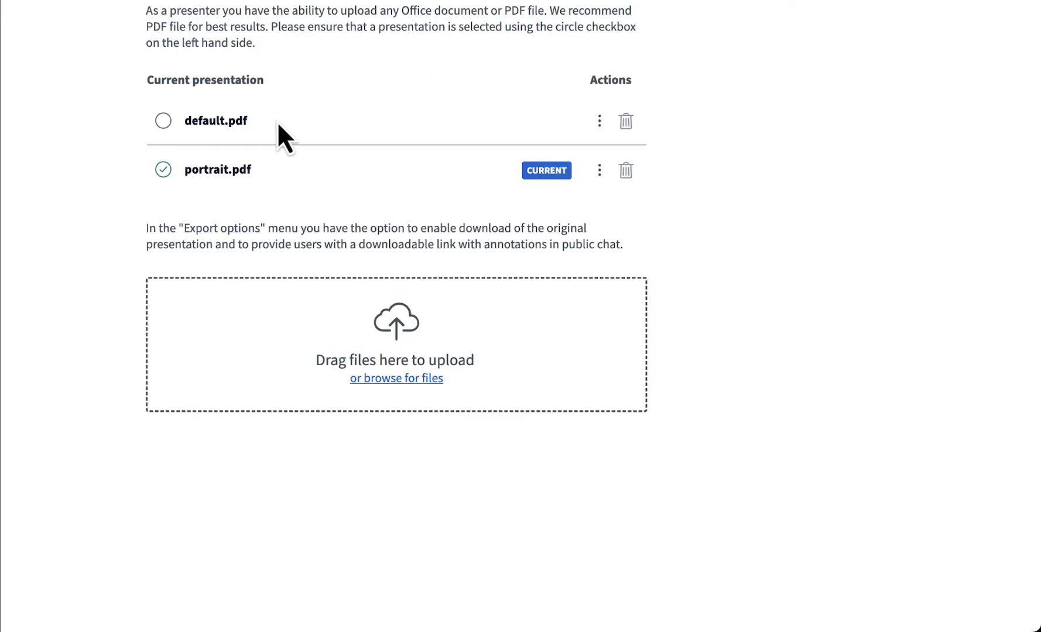
left_click(288, 137)
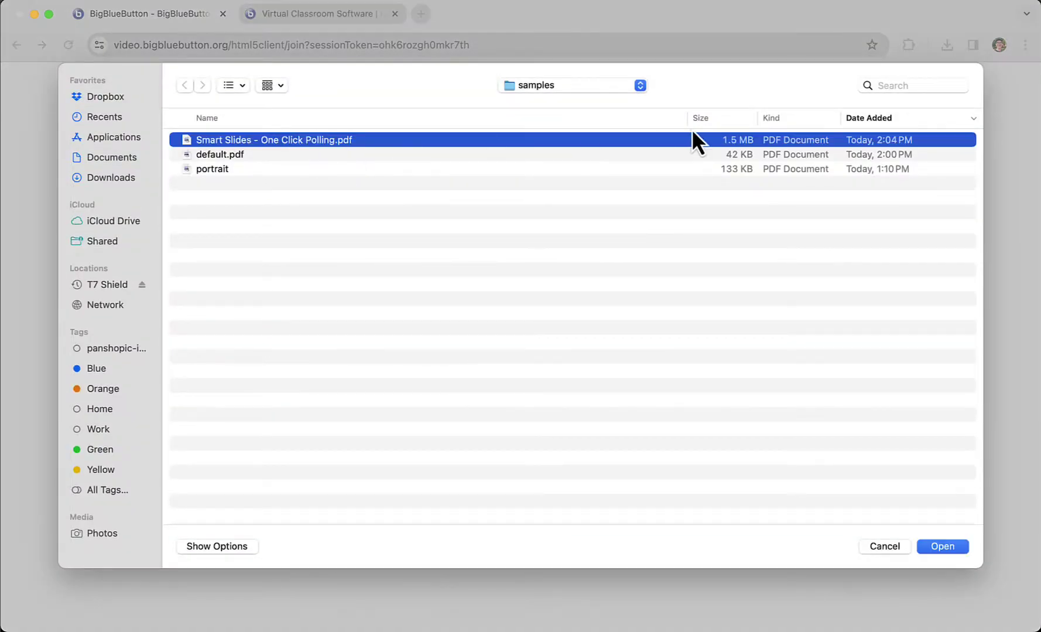
left_click(940, 545)
left_click(699, 83)
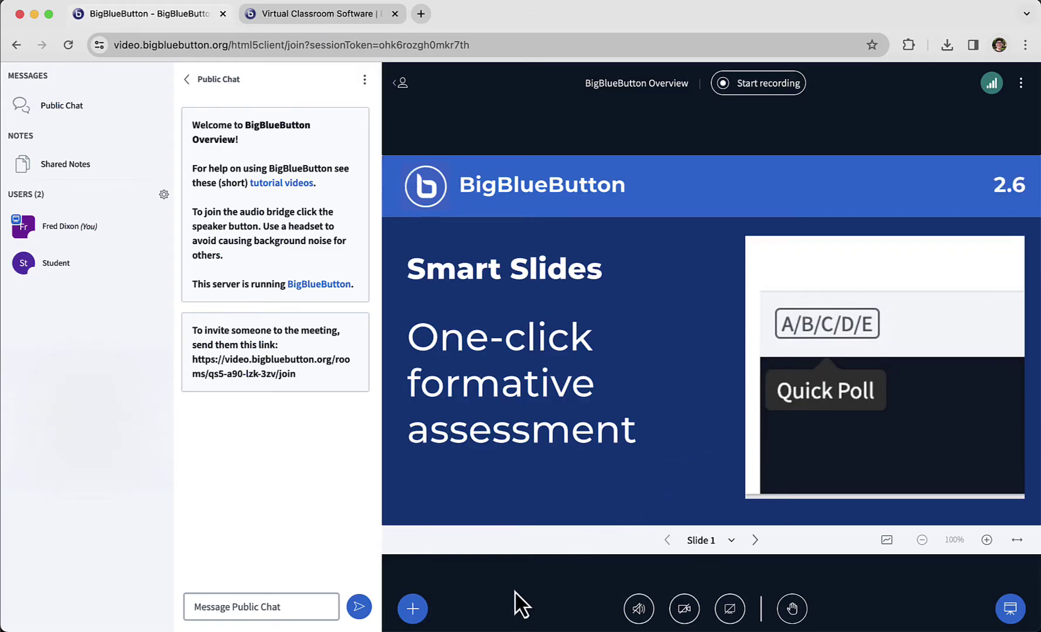
Switch to portrait.pdf and back to Smart Slides, then jump to Slide 20.
left_click(414, 609)
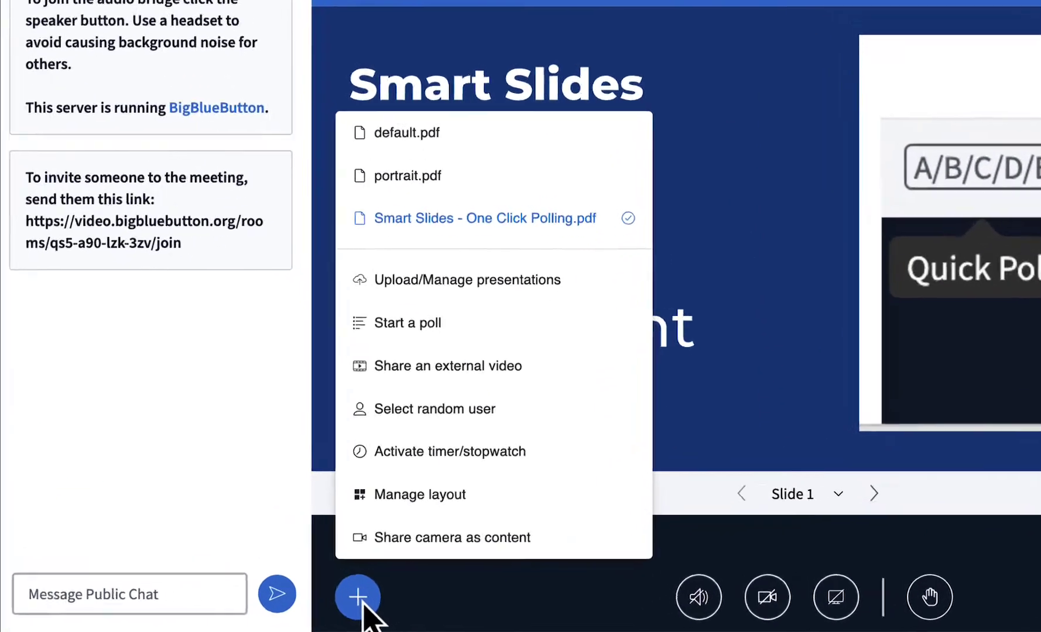
left_click(463, 309)
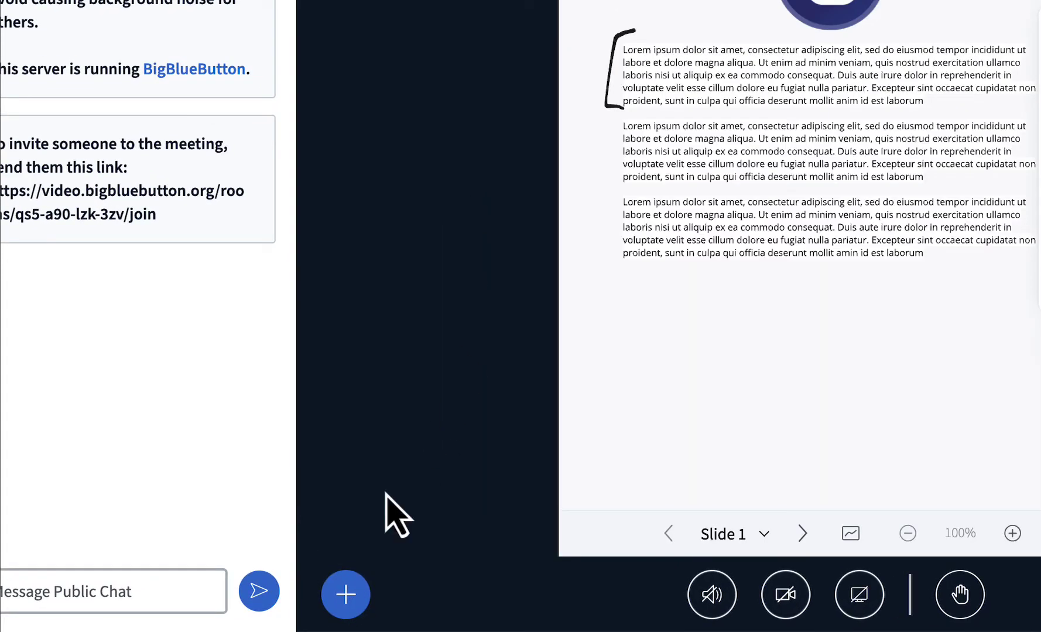
left_click(351, 597)
left_click(472, 205)
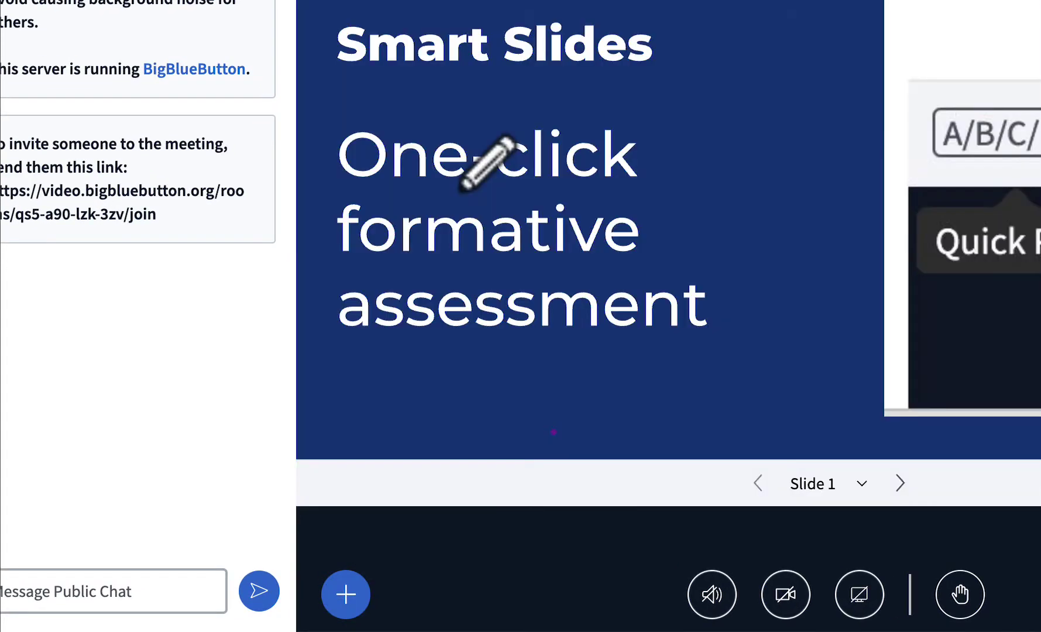
left_click(837, 484)
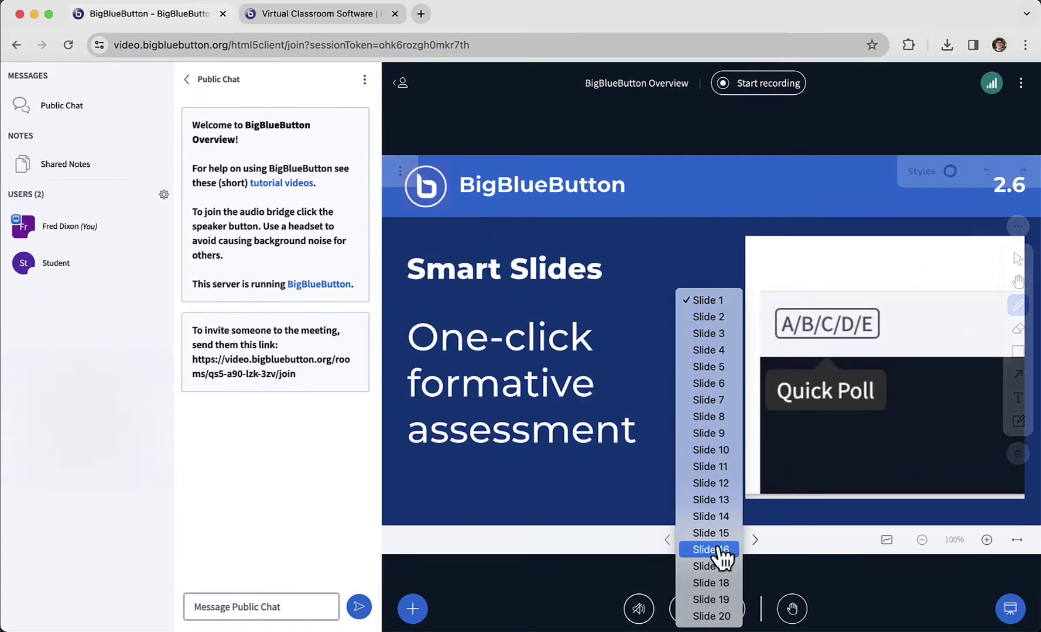
left_click(710, 616)
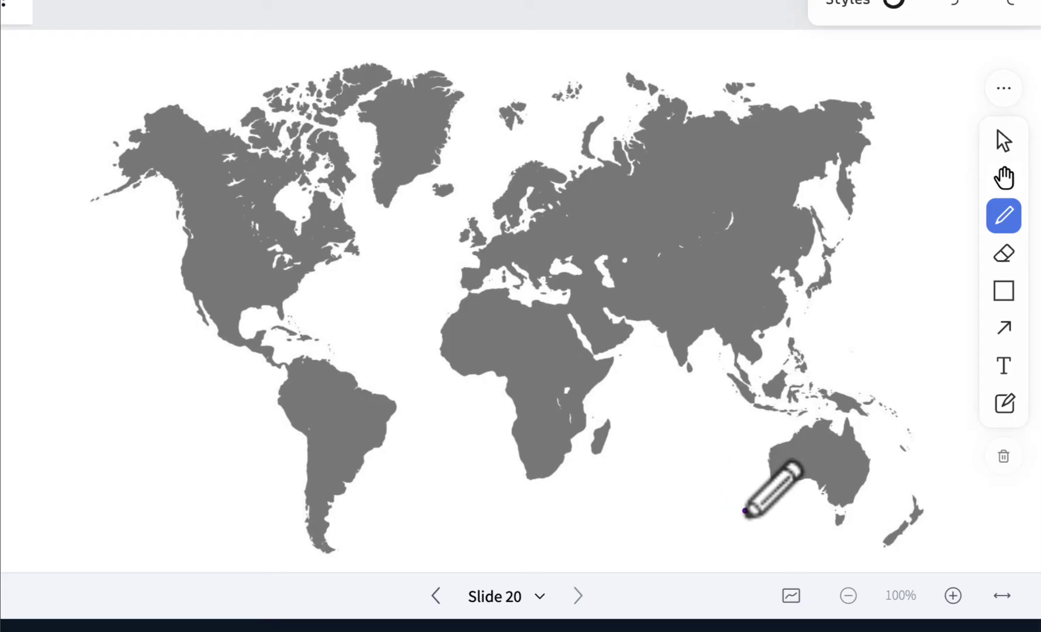
Draw an arrow south-west of Australia and add a sticky note reading 'First sticky note'.
left_click_drag(750, 512, 771, 553)
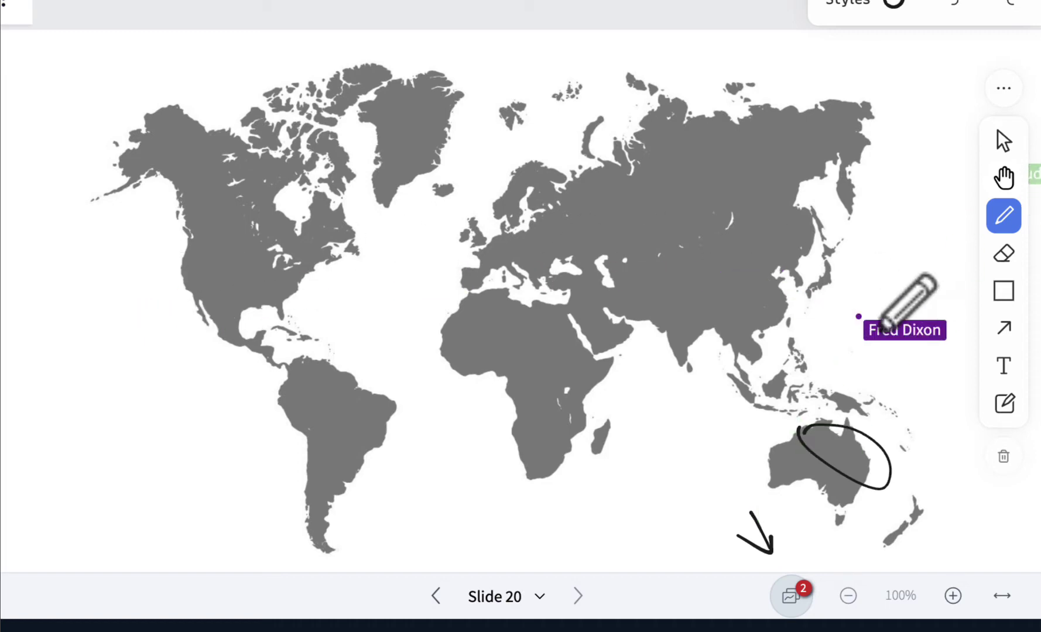
left_click(1006, 403)
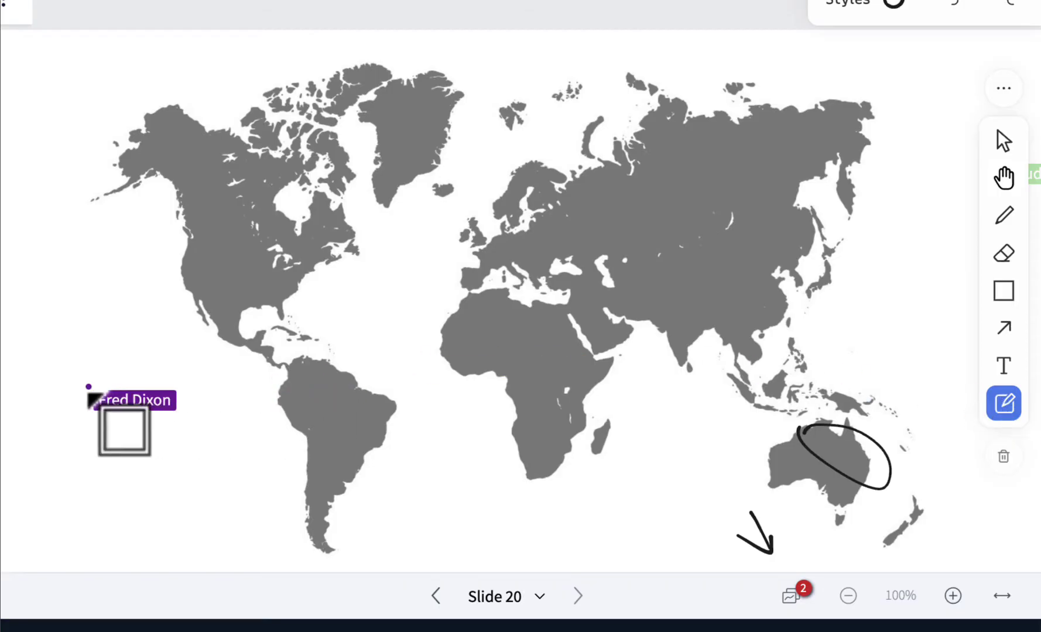
left_click(79, 363)
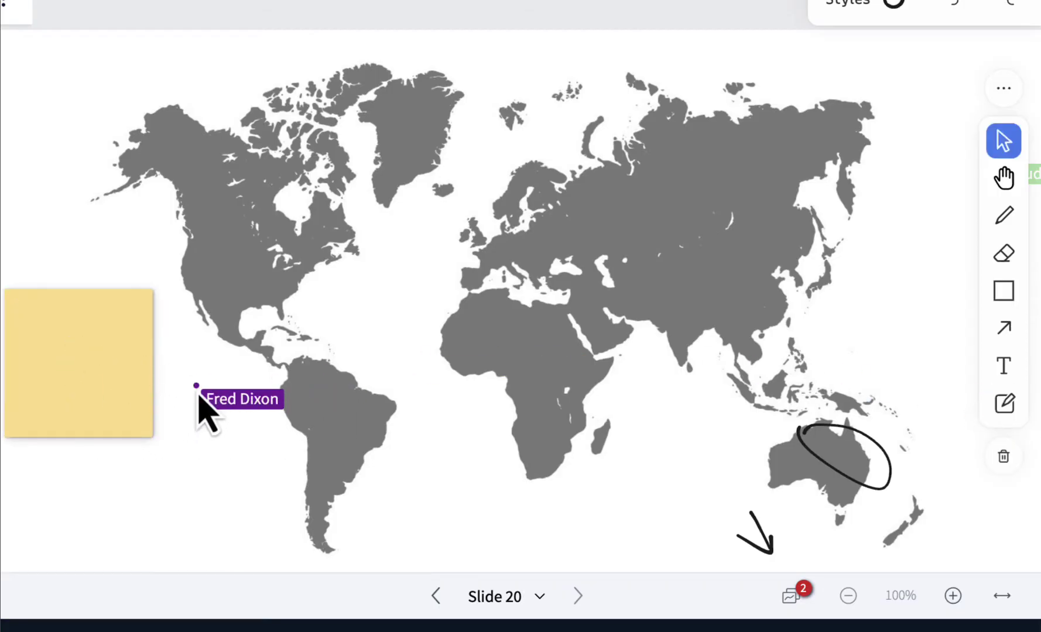
type("First sti")
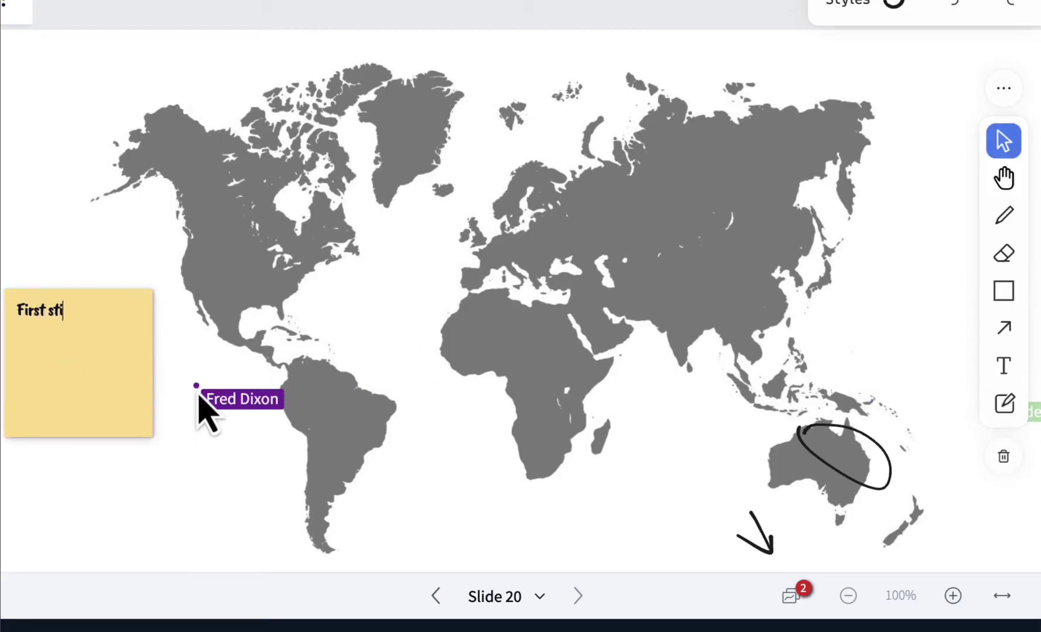
type("cky note")
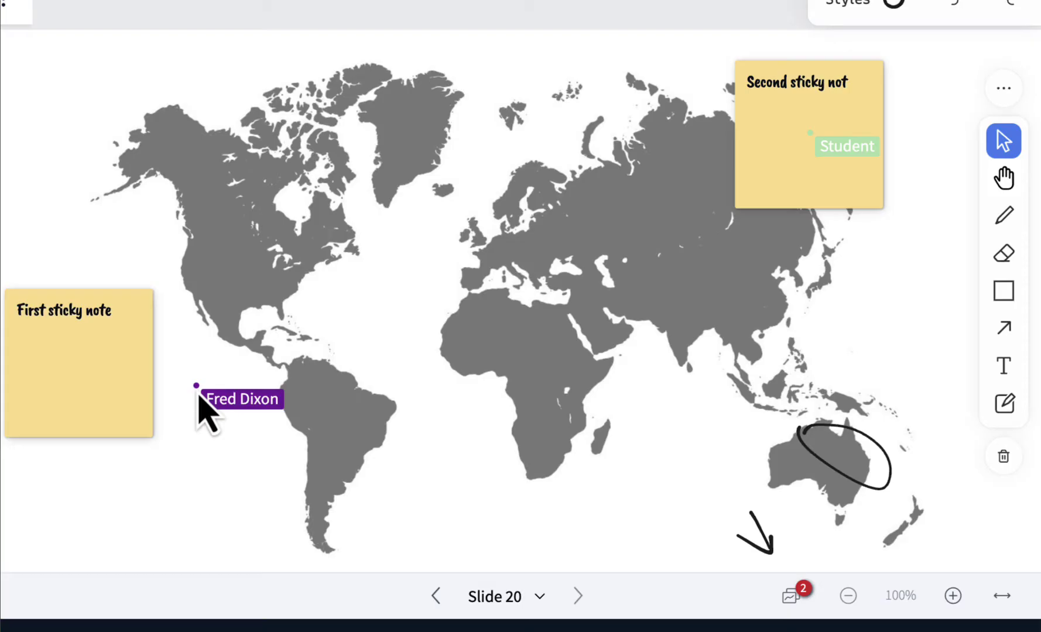
Erase the sticky notes, Australia circle and arrow from the map.
left_click(791, 594)
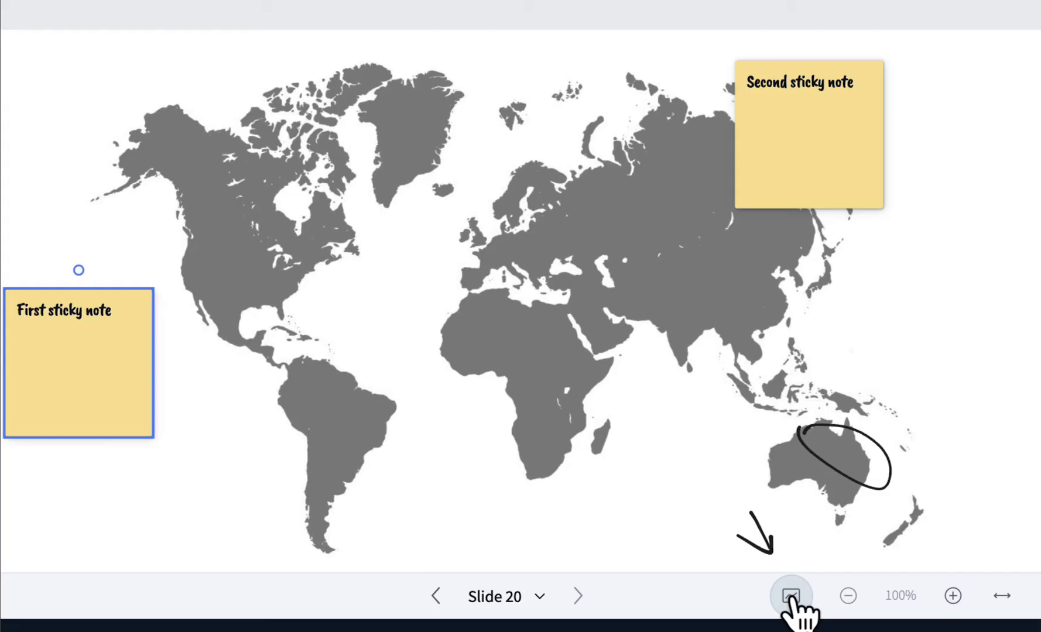
left_click(791, 594)
mouse_move(506, 279)
left_mouse_down()
mouse_move(77, 319)
mouse_move(727, 553)
mouse_move(707, 102)
left_mouse_up()
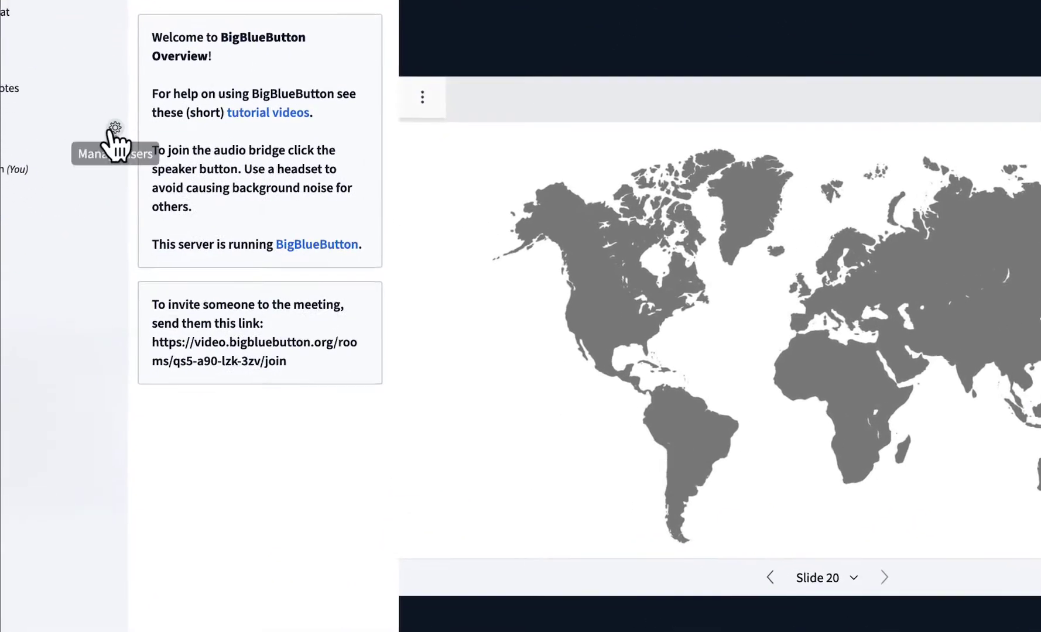
Lock viewers' cursors and annotations, then turn multi-user whiteboard access on and off.
left_click(164, 193)
left_click(159, 219)
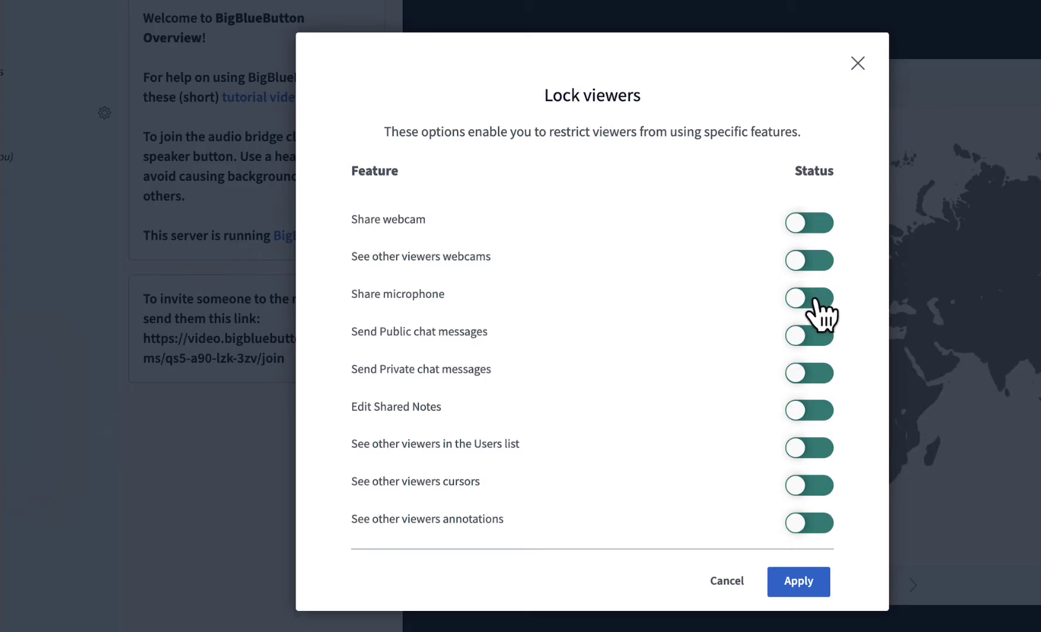
left_click(805, 484)
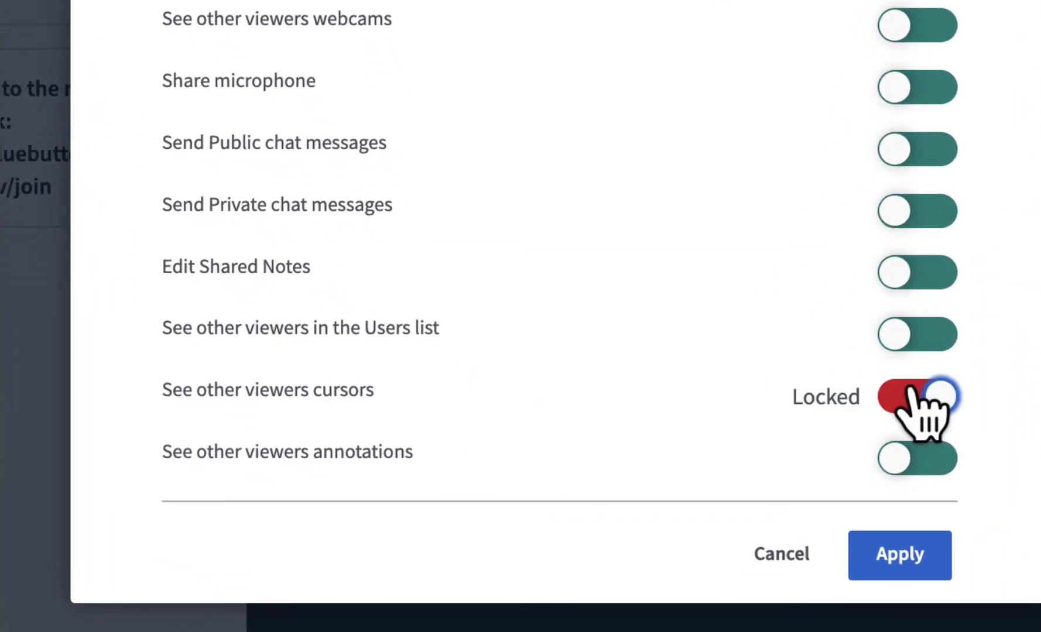
left_click(901, 457)
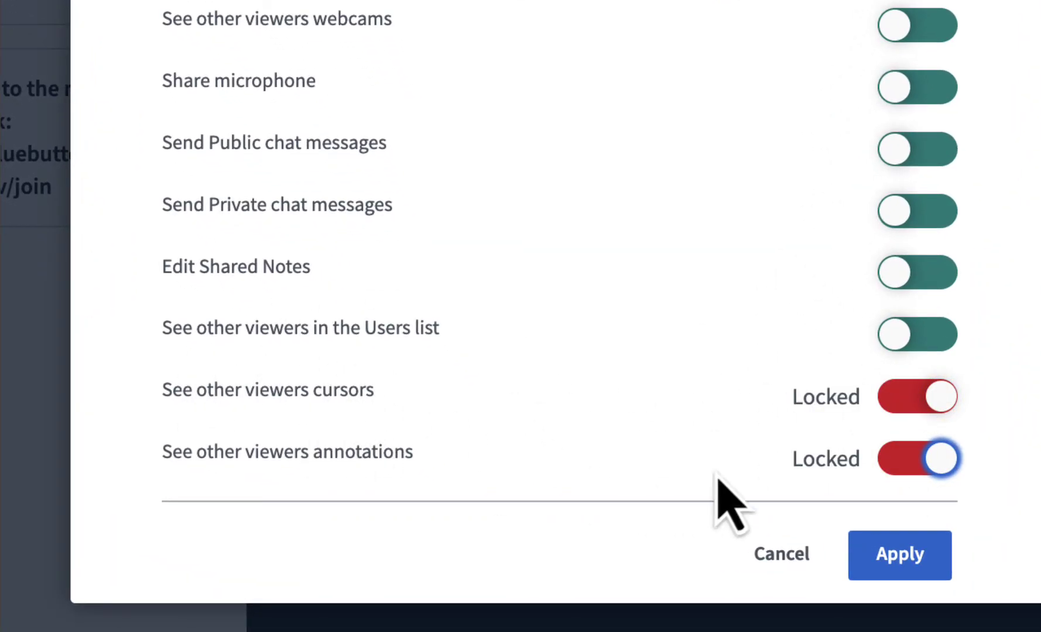
left_click(892, 559)
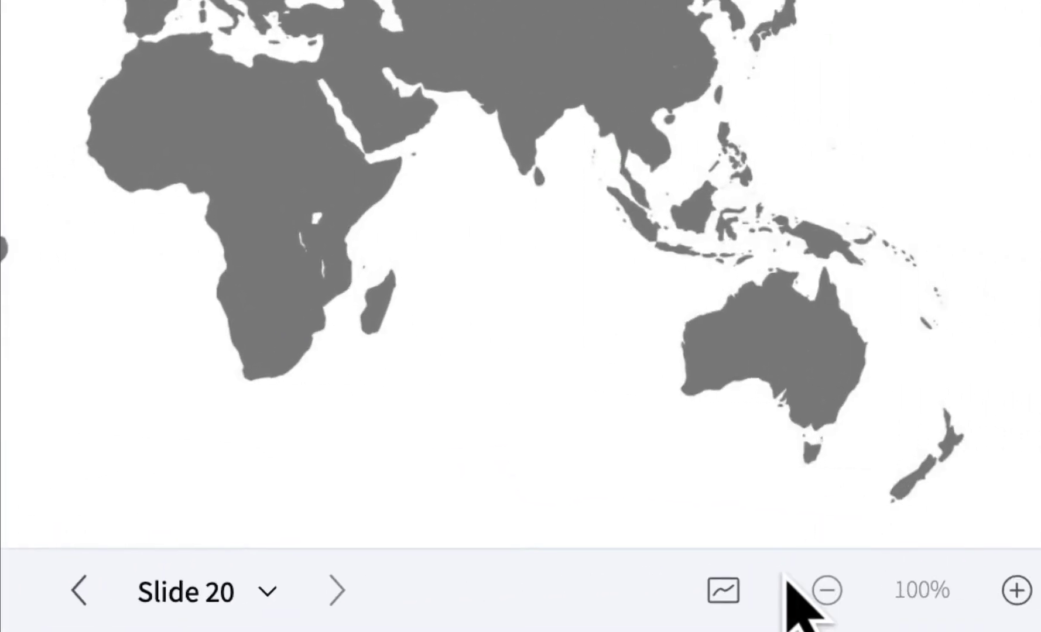
left_click(725, 591)
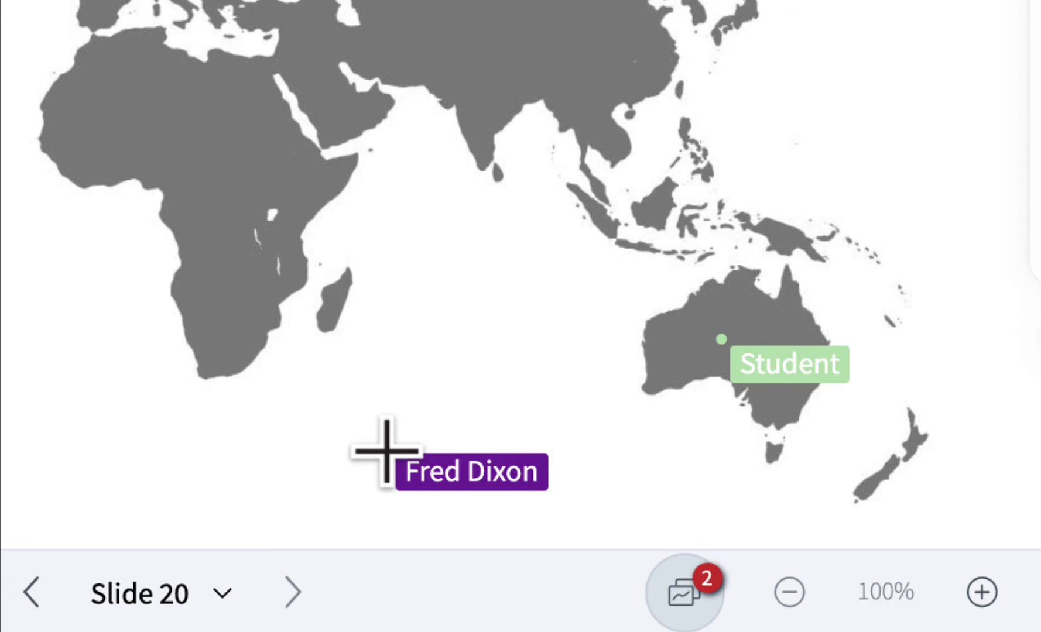
left_click(689, 612)
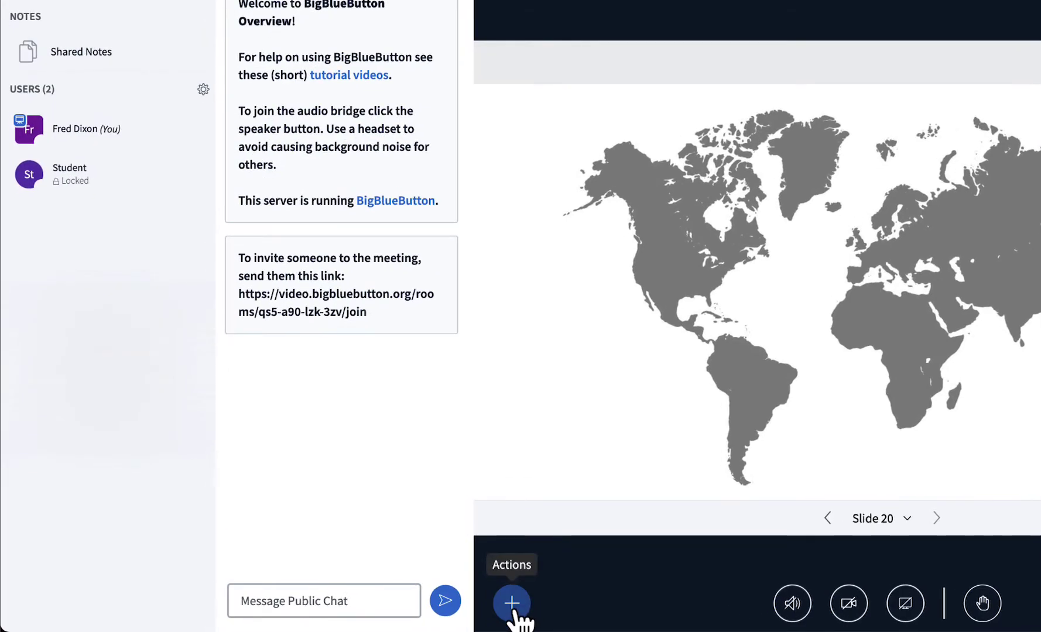
Run a True/False poll 'Have you visited Australia before?' and publish its True 100% result on the slide.
left_click(513, 605)
left_click(571, 378)
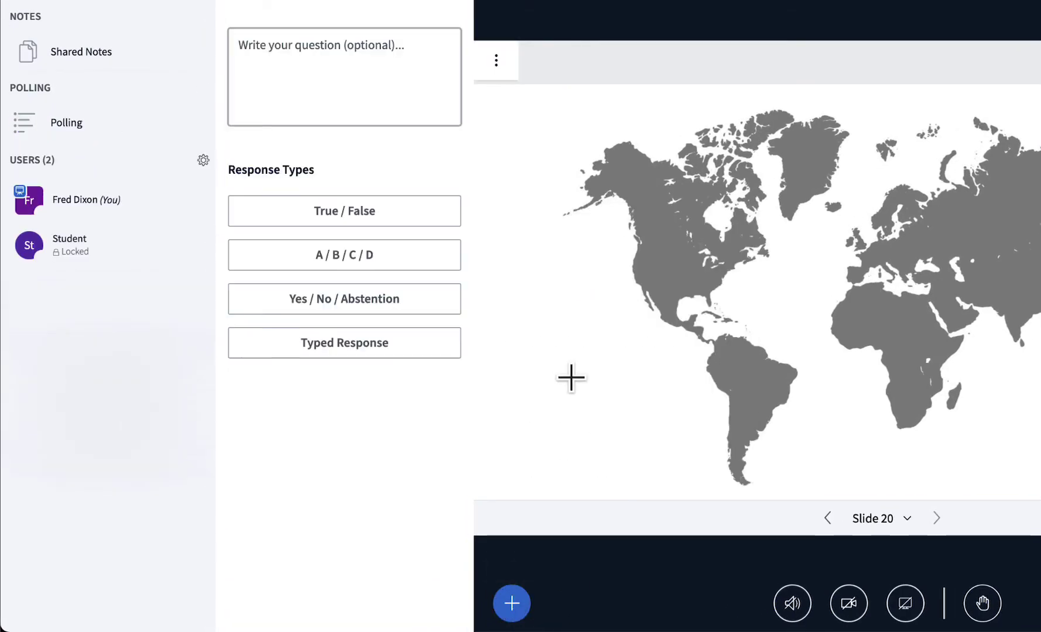
left_click(333, 66)
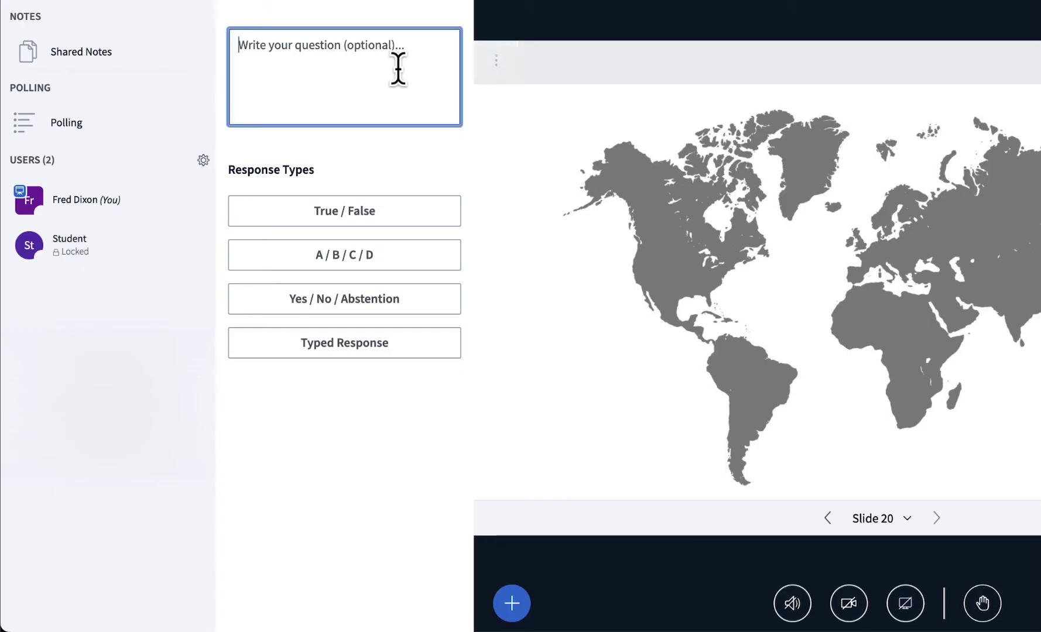
type("Have you visited Australia before?")
left_click(346, 218)
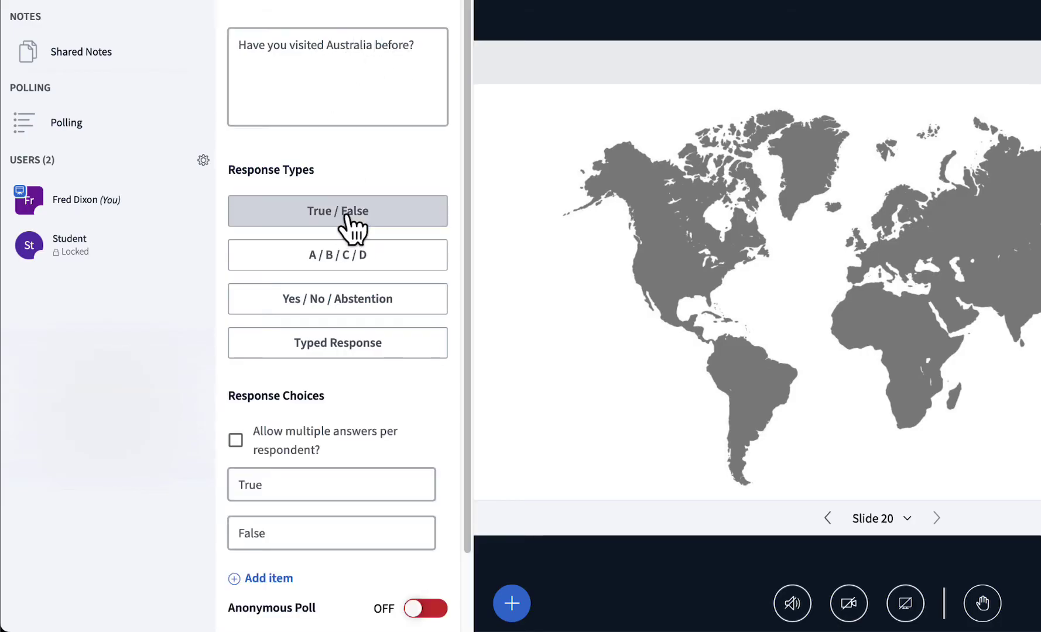
scroll(305, 328, "down", 2)
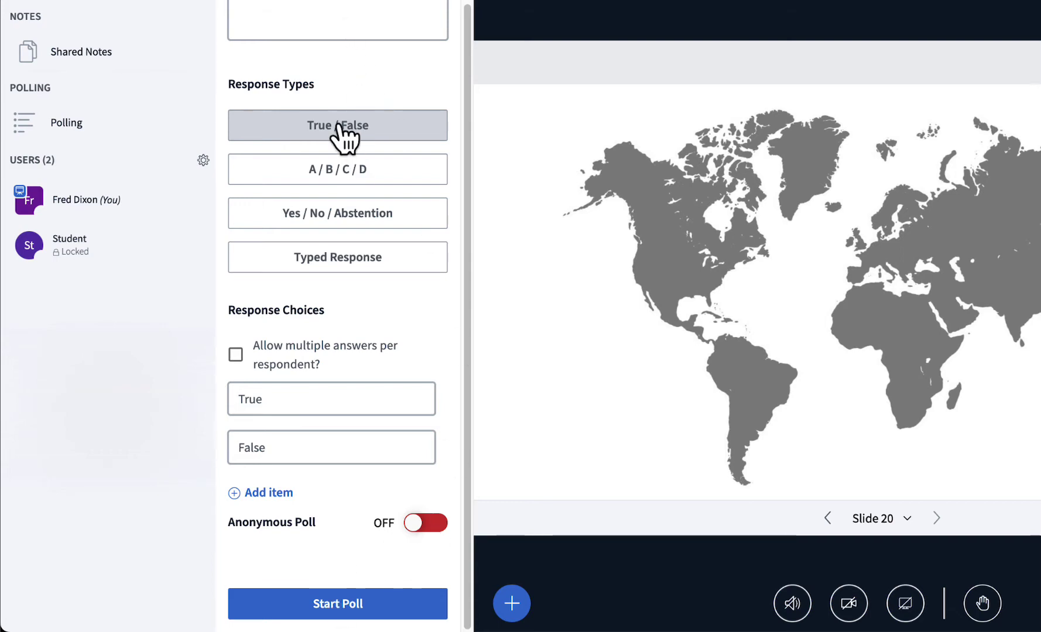
left_click(340, 604)
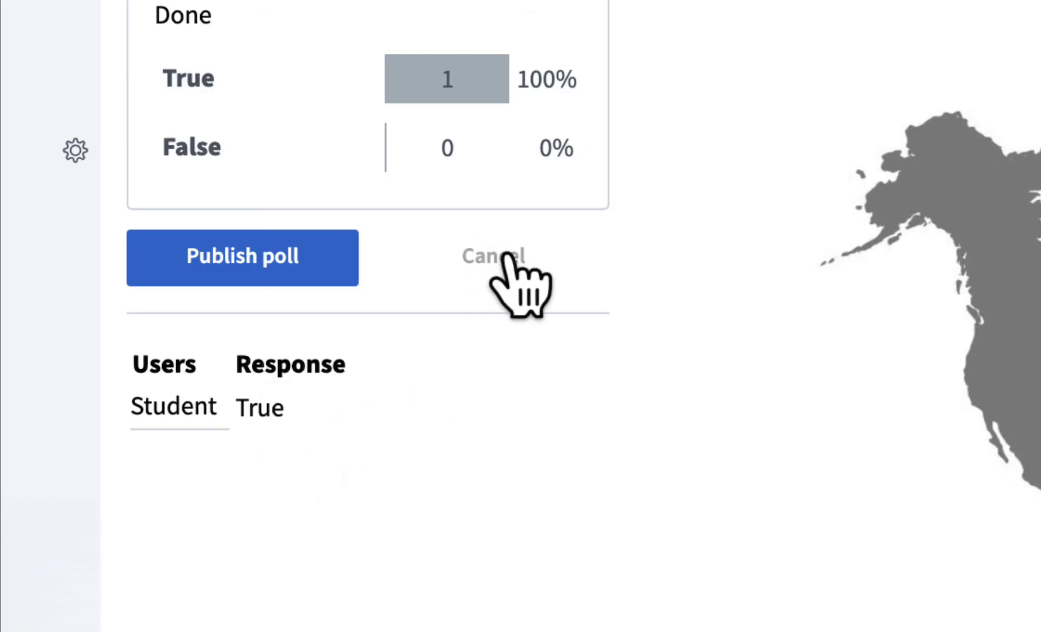
left_click(223, 248)
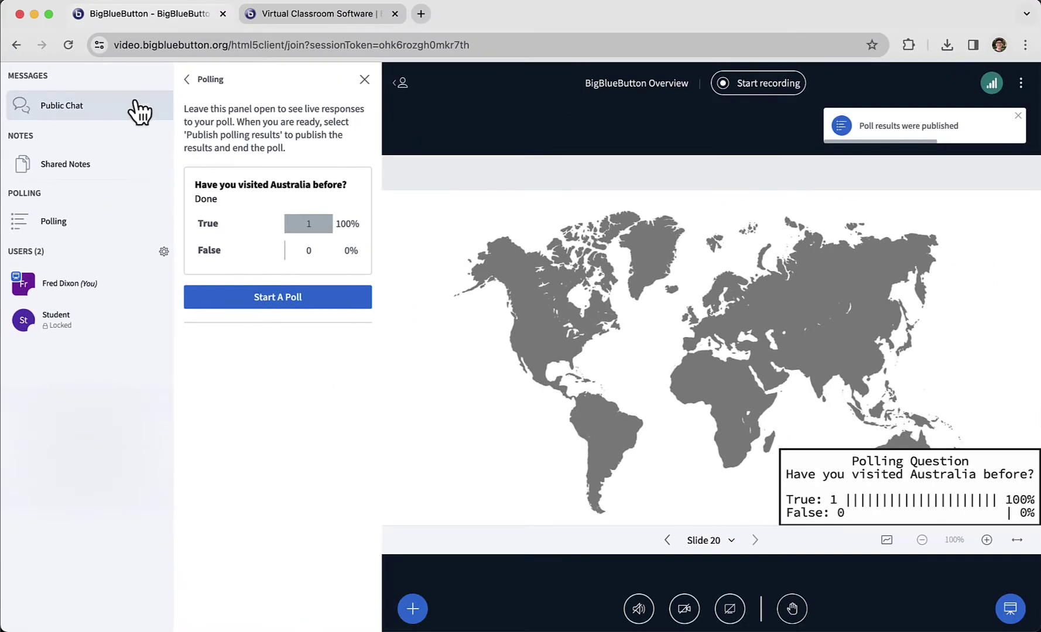
Switch the sidebar to Public Chat so the published poll result clears from the map.
left_click(107, 56)
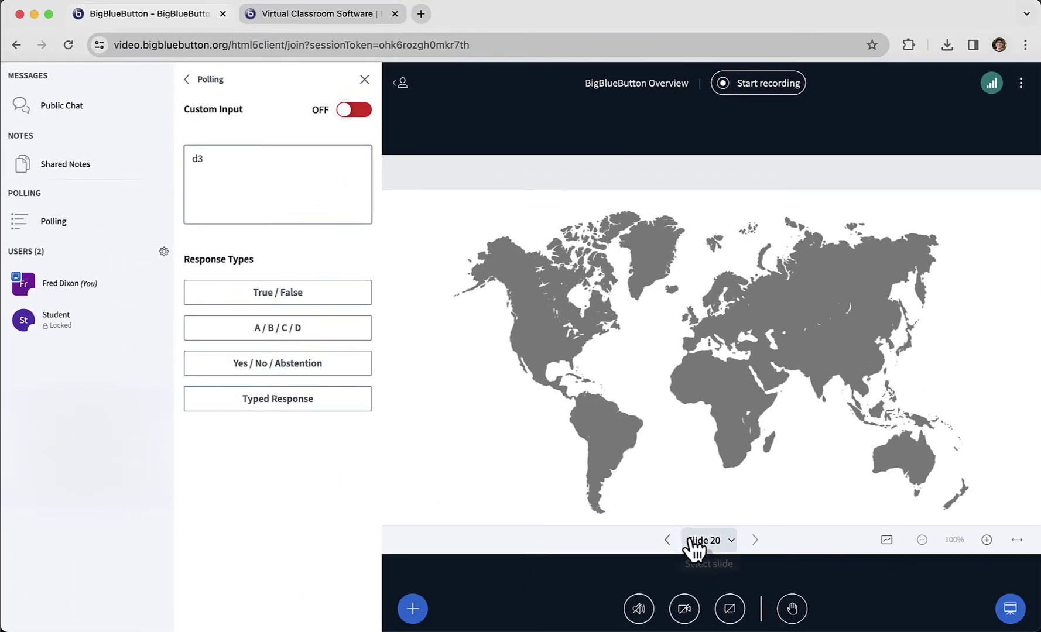
On Slide 7's Einstein question, draw an underline and arrow, then run and publish a true/false poll.
left_click(693, 541)
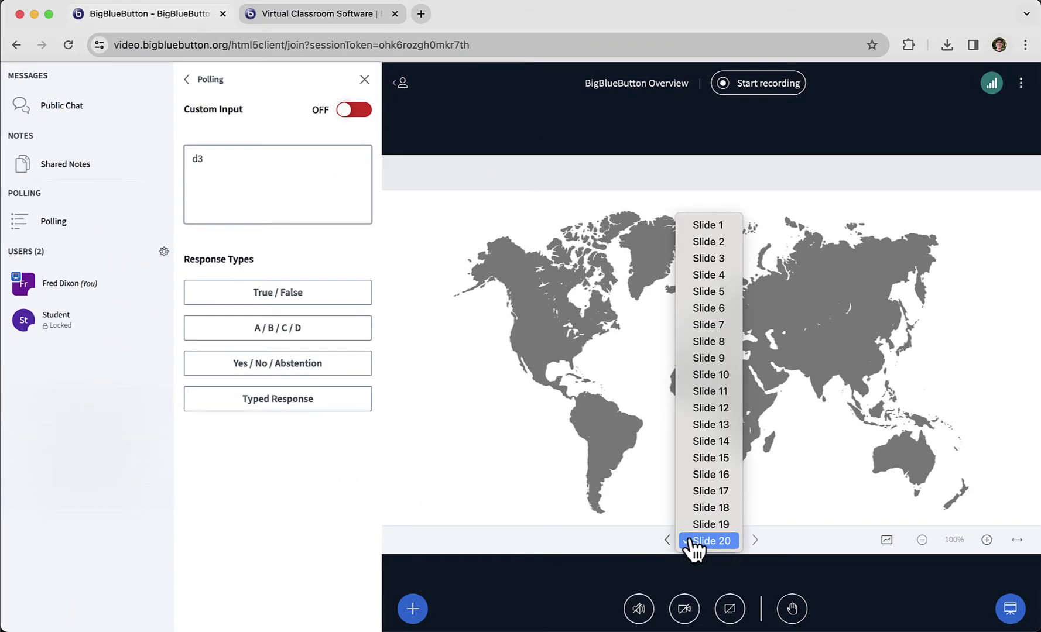
left_click(734, 325)
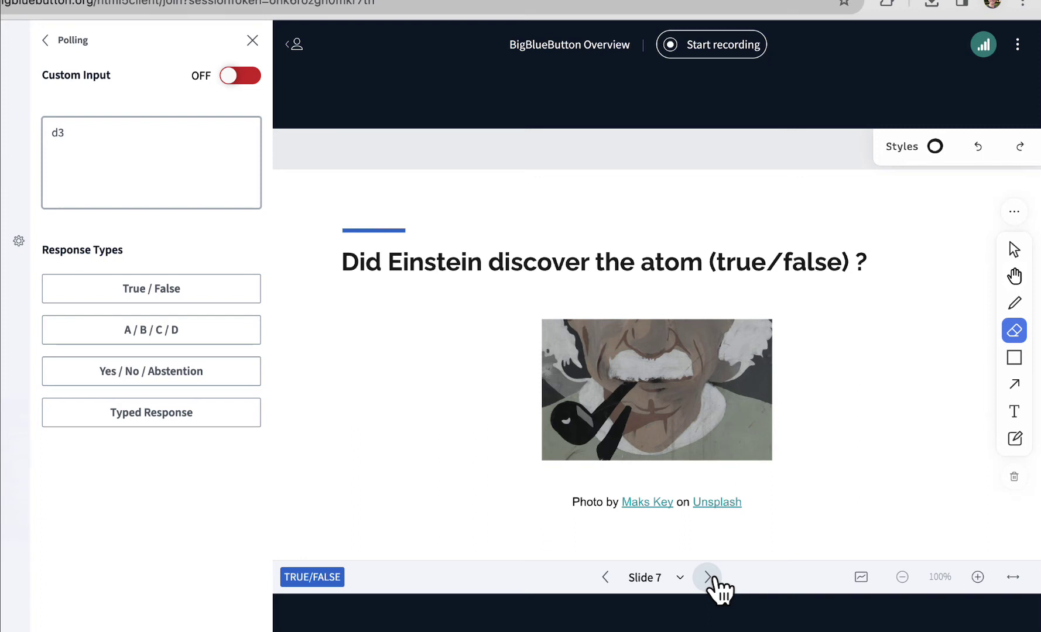
key("d")
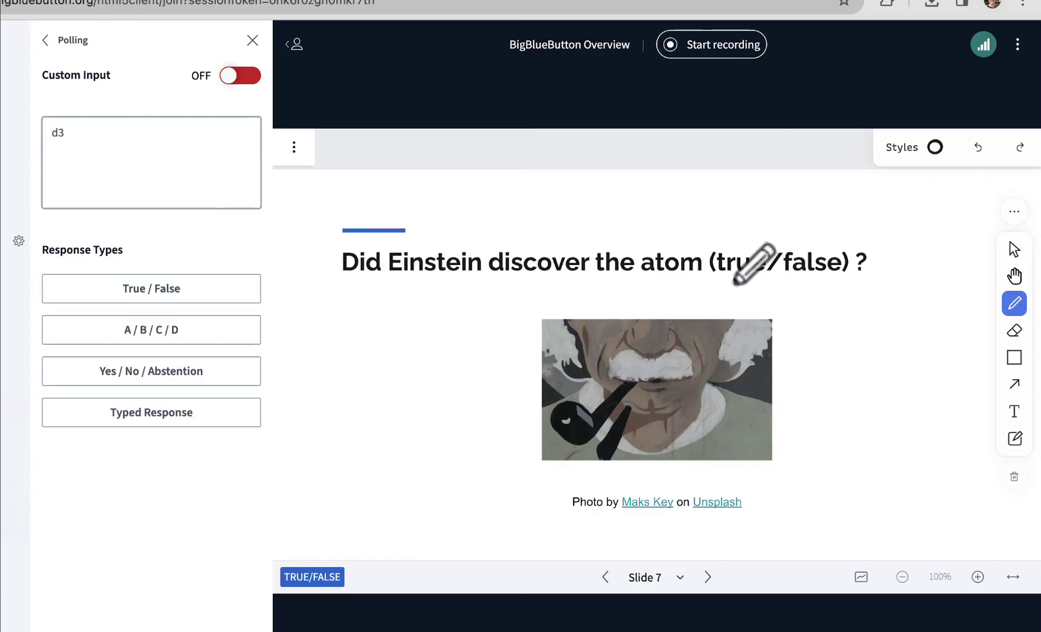
left_click_drag(728, 281, 834, 281)
mouse_move(393, 479)
left_mouse_down()
mouse_move(331, 547)
mouse_move(389, 531)
left_mouse_up()
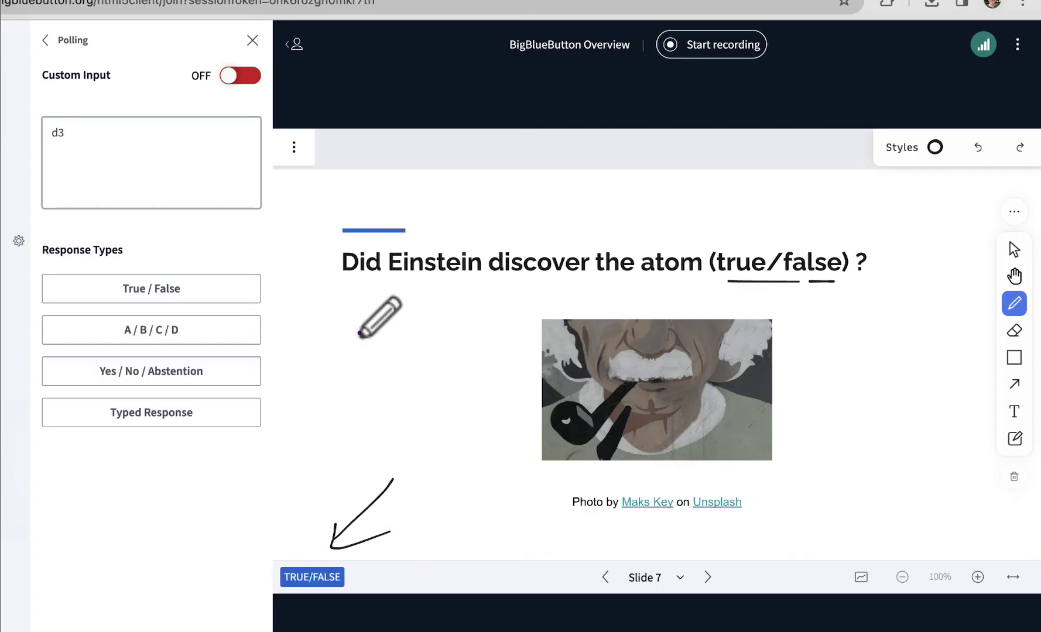
left_click(314, 576)
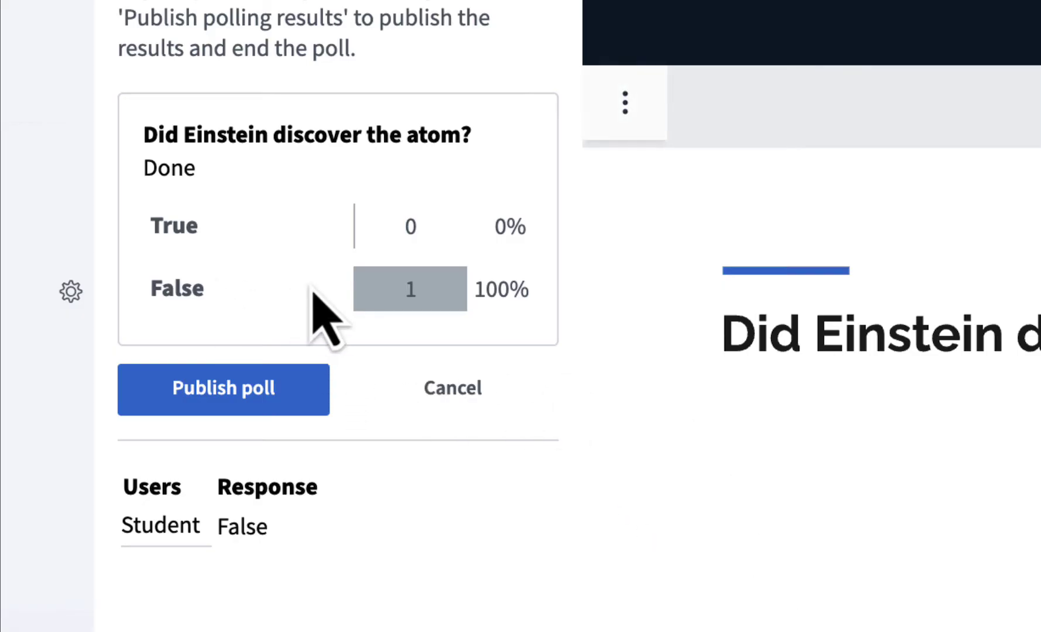
left_click(226, 395)
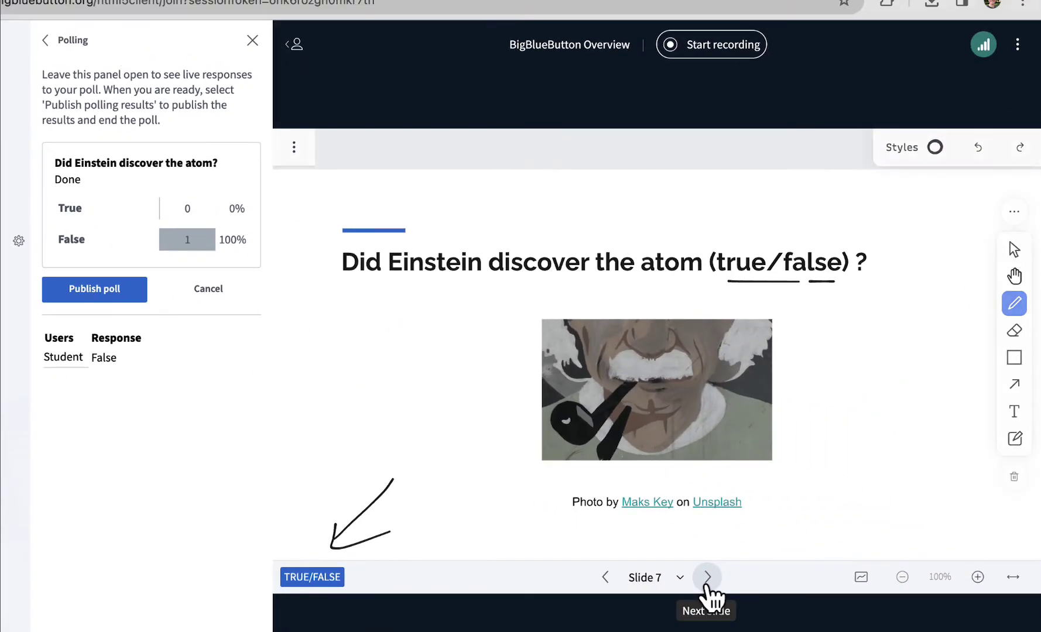
On Slide 9's Saturn question, bracket the answers, run an A–E poll, underline Gummy bears, and advance to Slide 10.
left_click(707, 578)
left_click(707, 579)
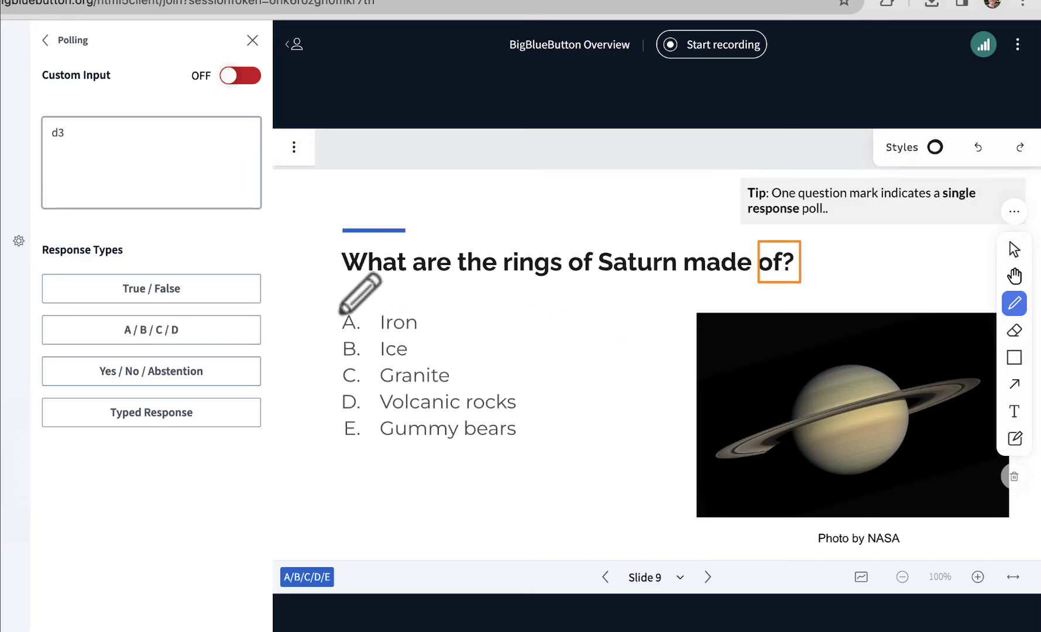
left_click_drag(332, 312, 328, 443)
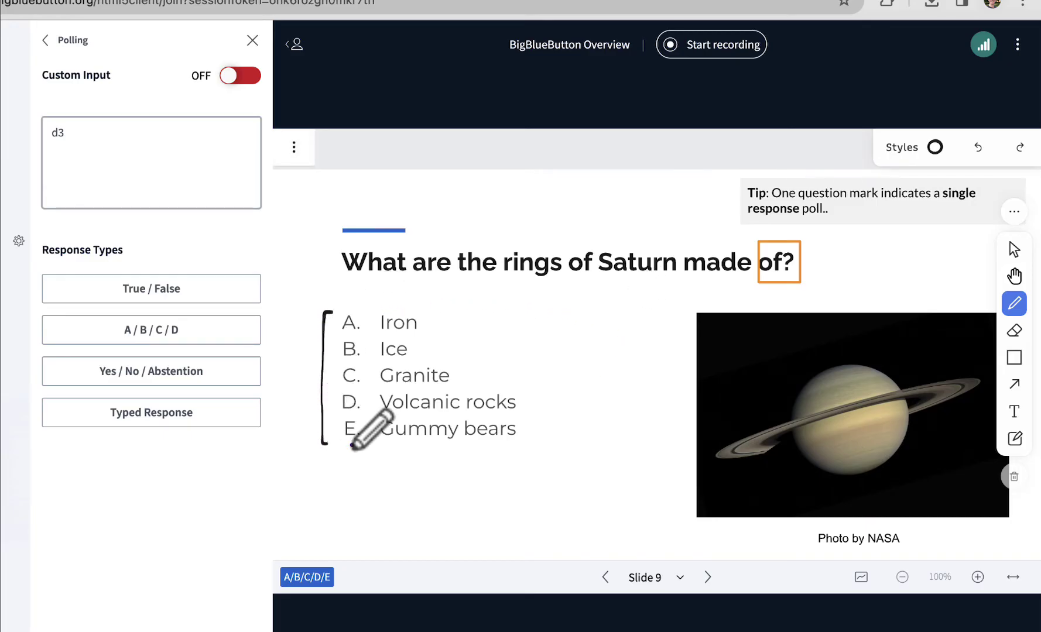
left_click(326, 576)
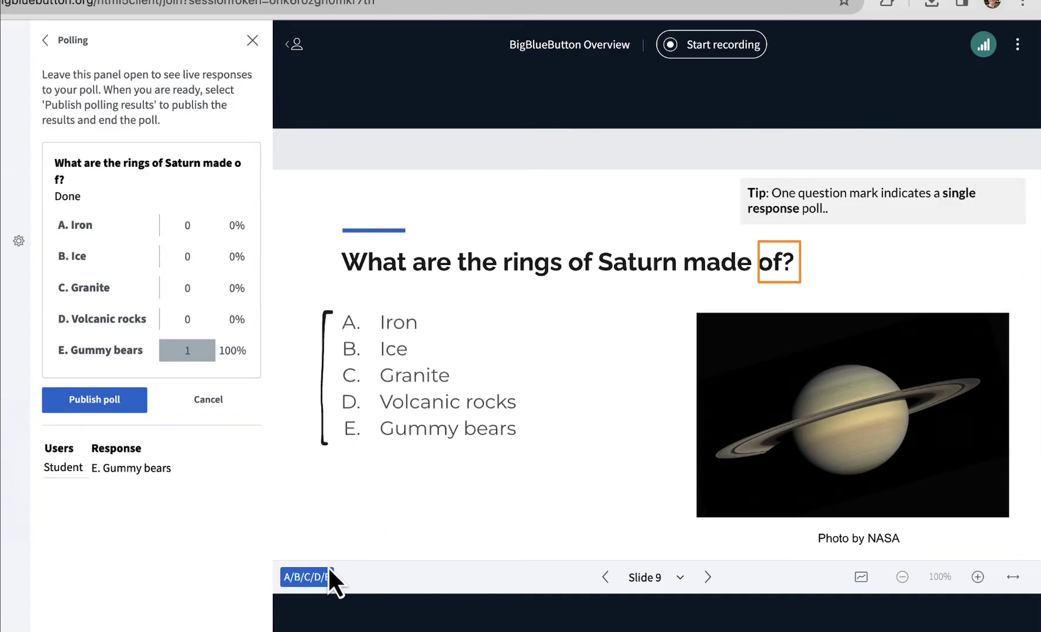
left_click_drag(392, 450, 470, 446)
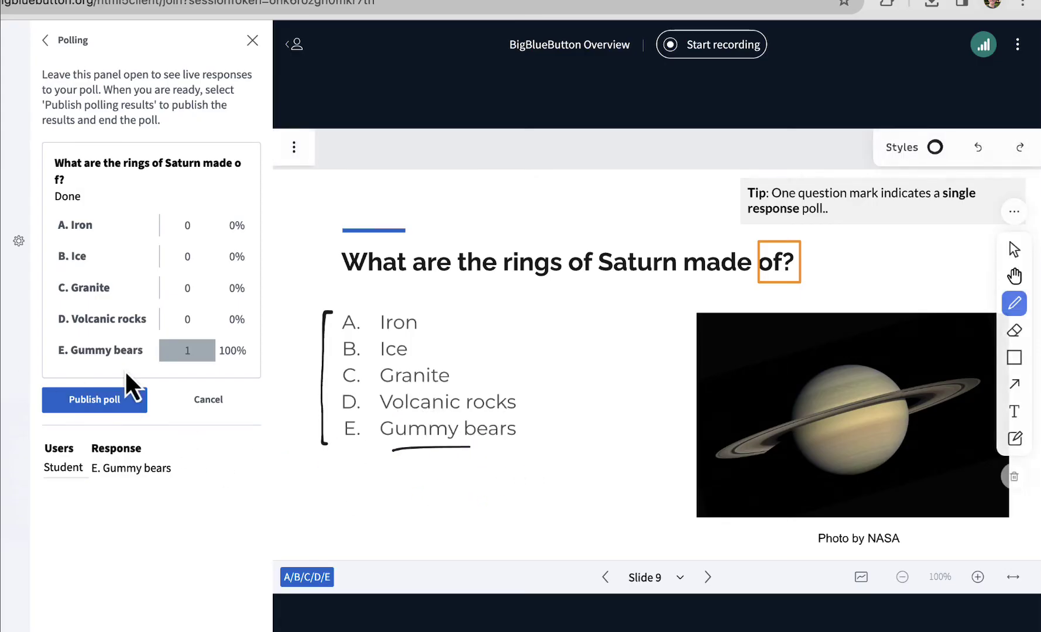
left_click(707, 577)
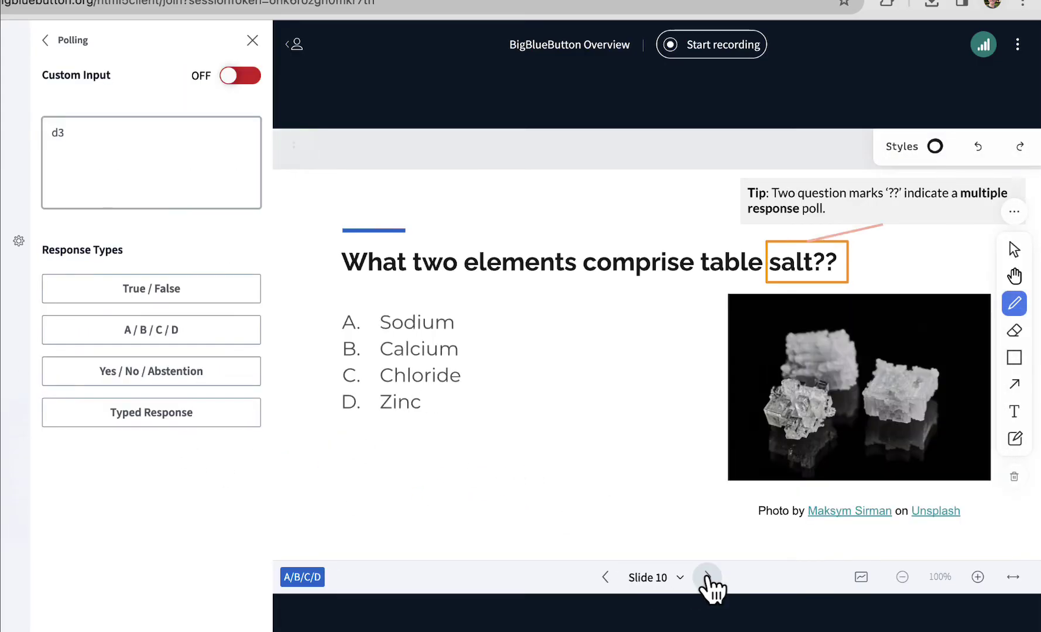
Underline the '??', run an A/B/C/D poll on the salt question, and underline Slide 11's question mark.
left_click_drag(809, 277, 830, 274)
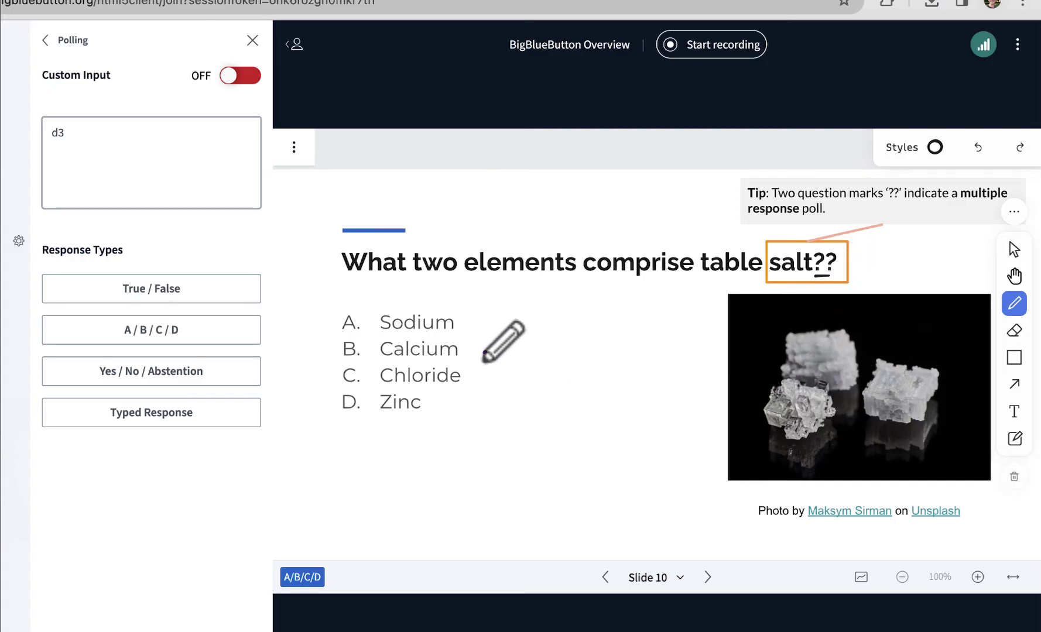
left_click(298, 578)
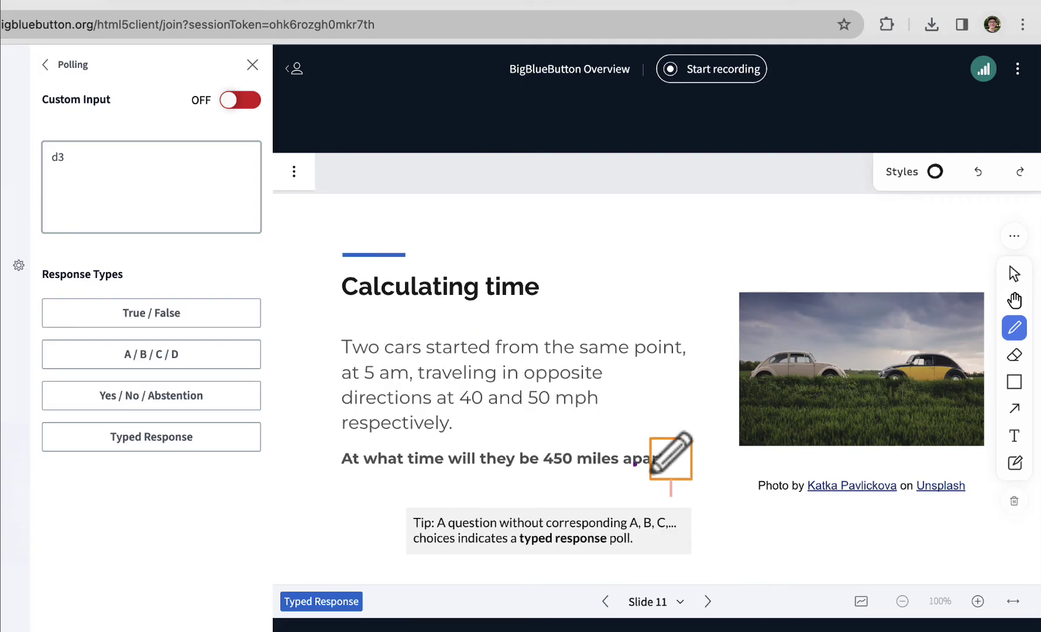
left_click_drag(659, 471, 679, 470)
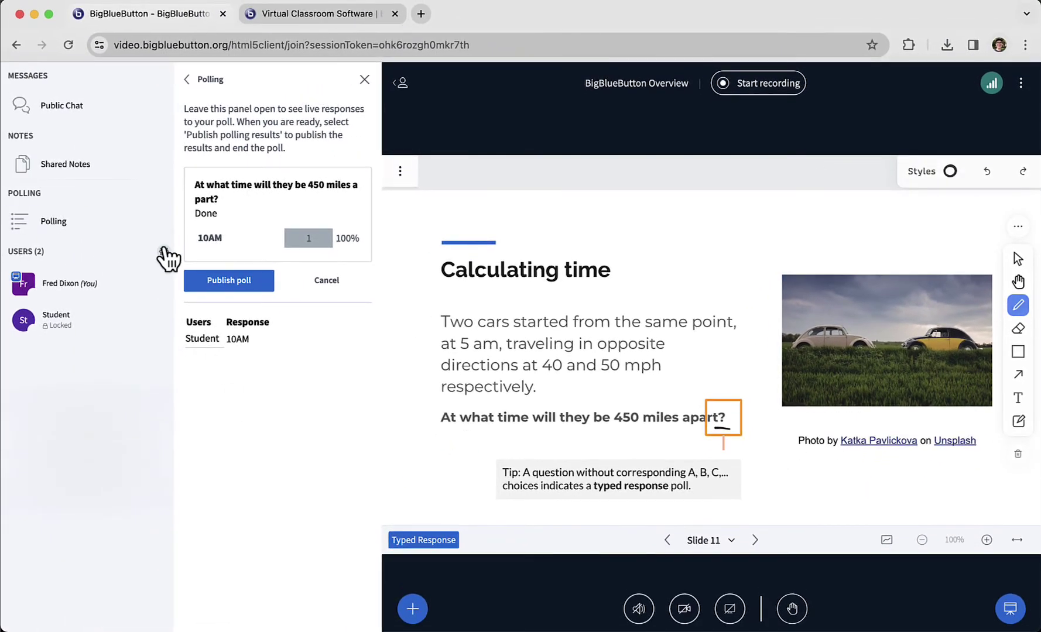
Open the Learning Analytics Dashboard and view its Activity Score, Timeline and Polls cards.
left_click(163, 252)
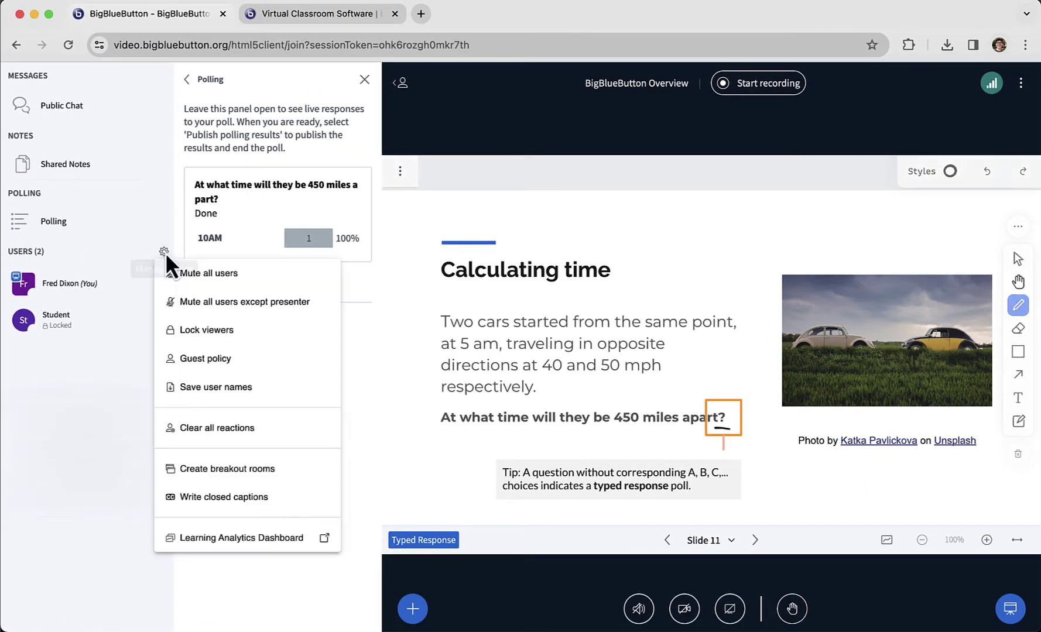
left_click(239, 544)
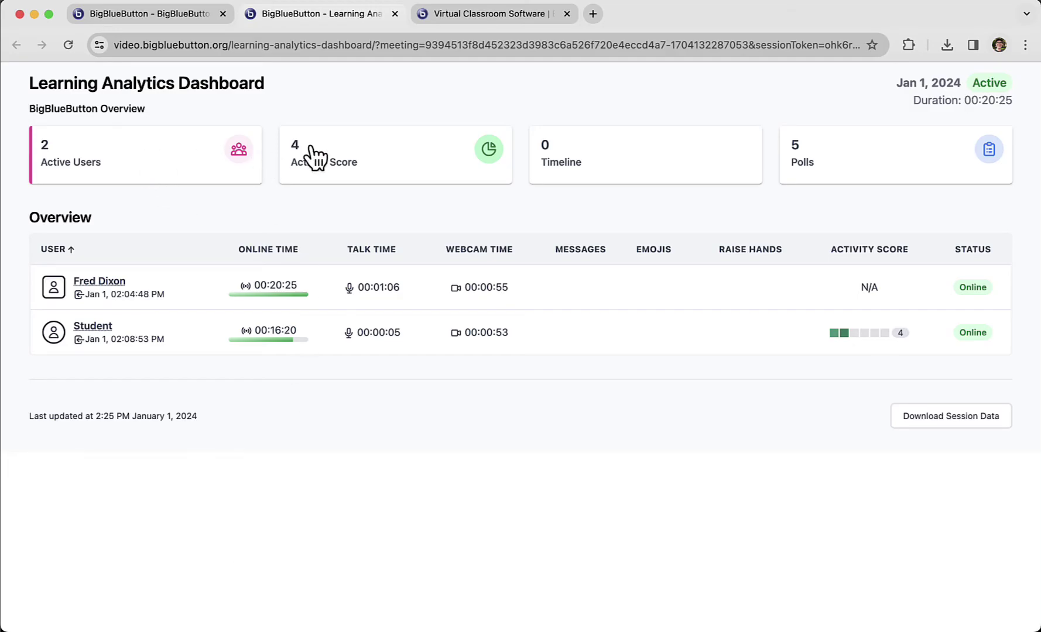
left_click(412, 153)
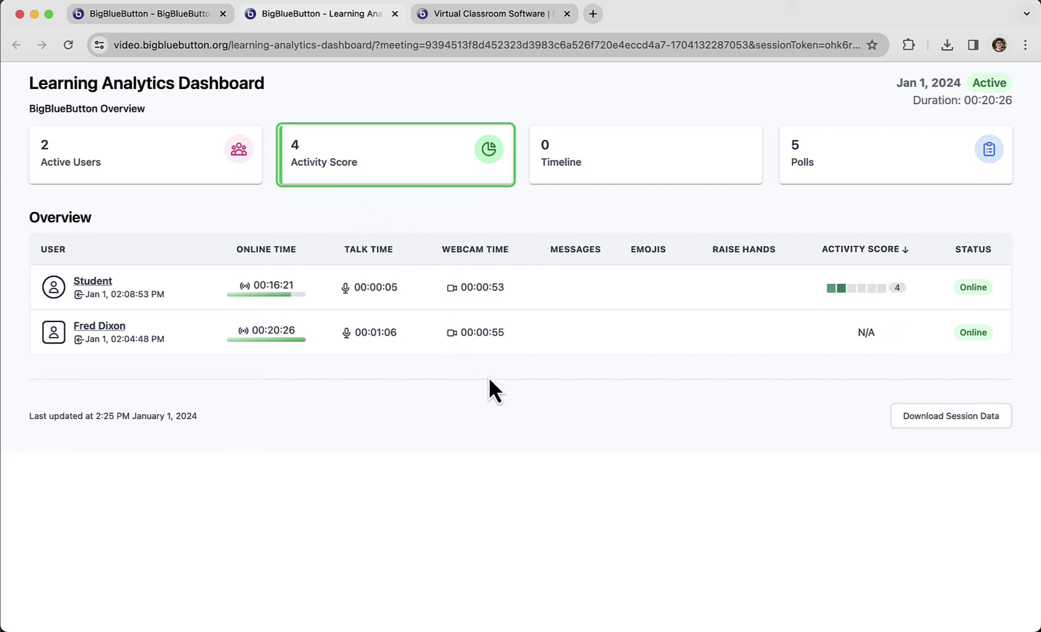
left_click(614, 158)
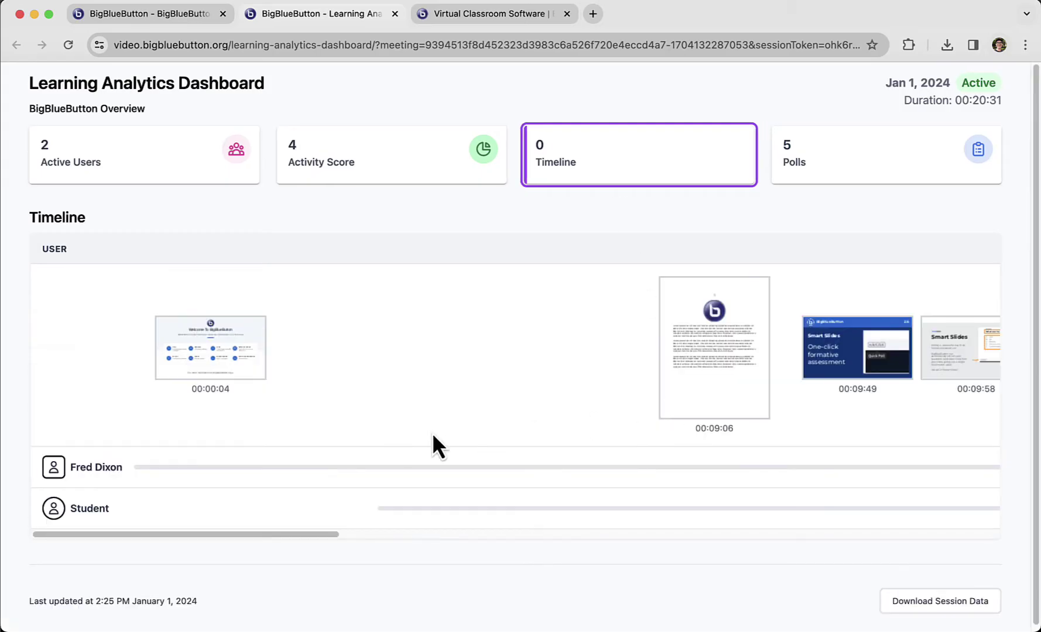
left_click_drag(247, 527, 364, 547)
left_click(872, 165)
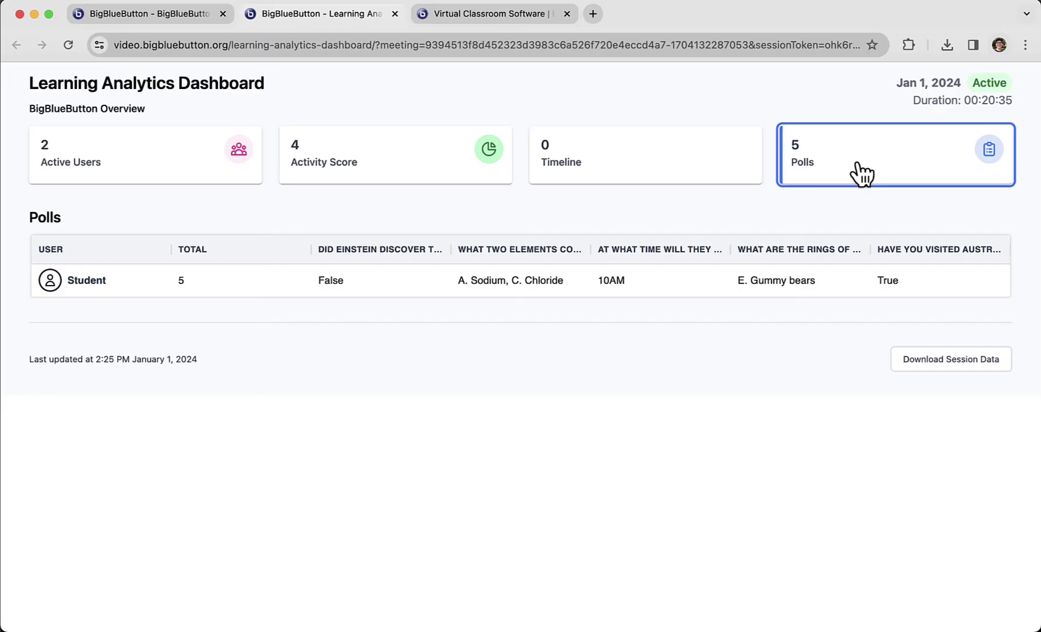
Return to the meeting tab and jump to Slide 5, 'Learning Analytics Dashboard'.
left_click(120, 16)
left_click(723, 541)
left_click(729, 443)
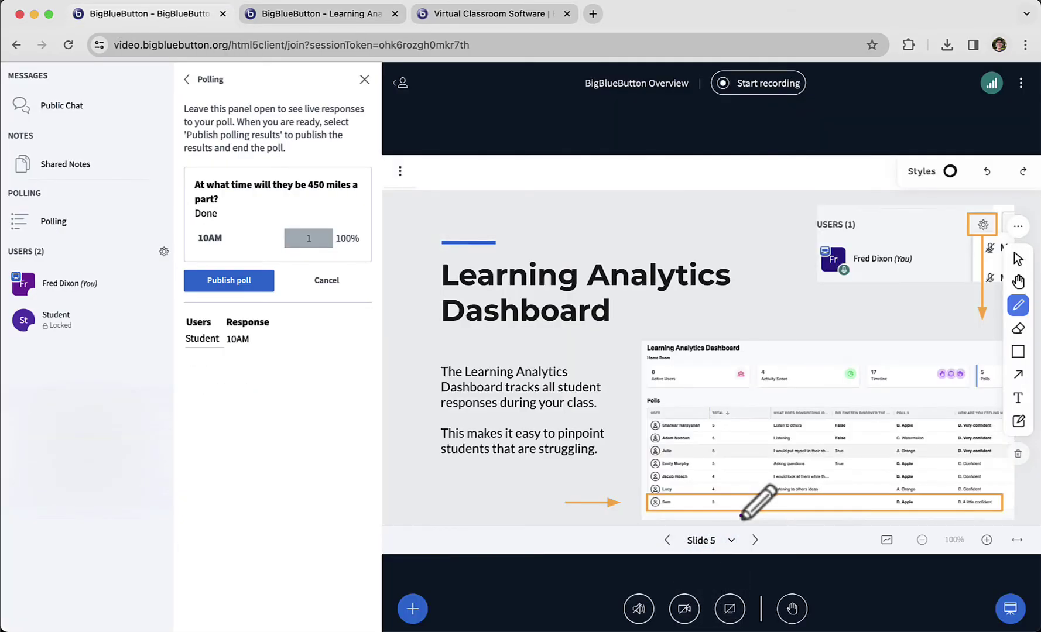
Hide the user list, underline the total of 3 in the last row, and fit the slide back to 100%.
scroll(801, 461, "up", 5)
left_click(402, 85)
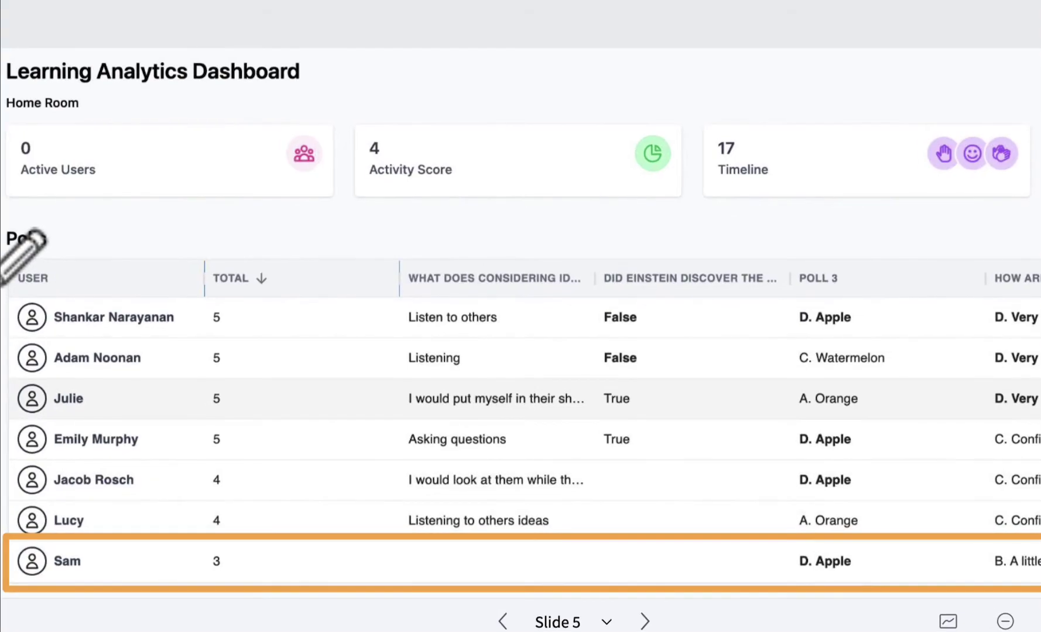
left_click_drag(225, 578, 202, 580)
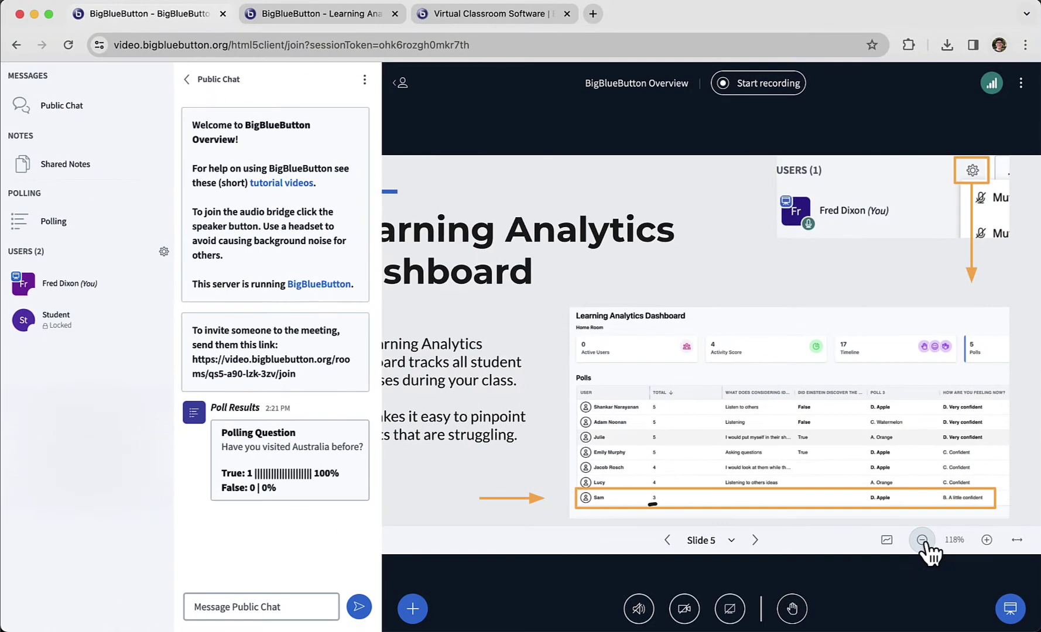
left_click(922, 539)
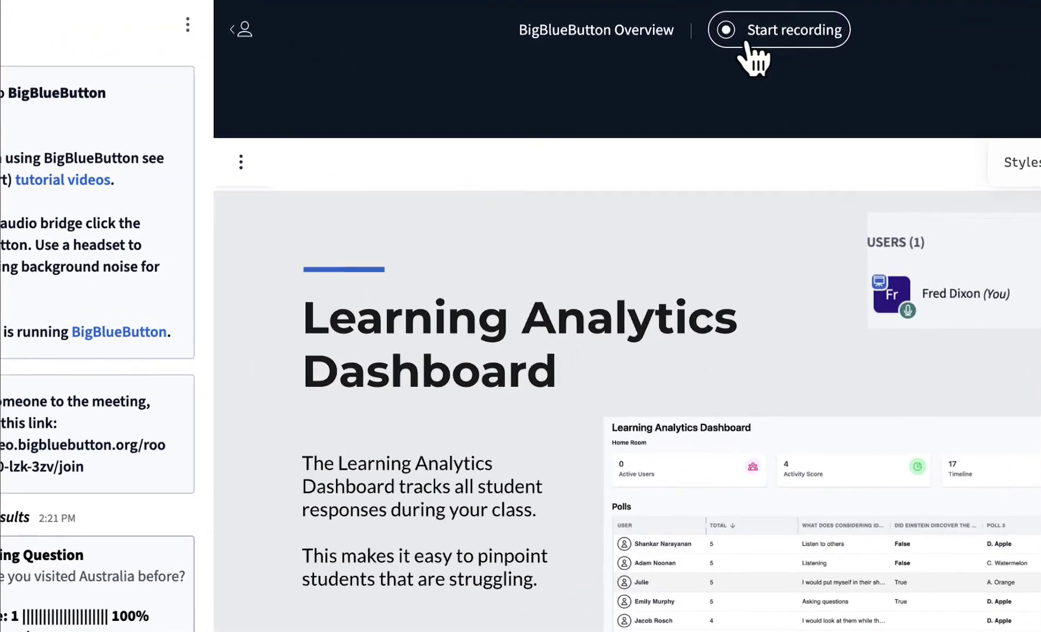
Start and then pause the session recording, and bring back the Polling results panel.
left_click(768, 35)
left_click(387, 484)
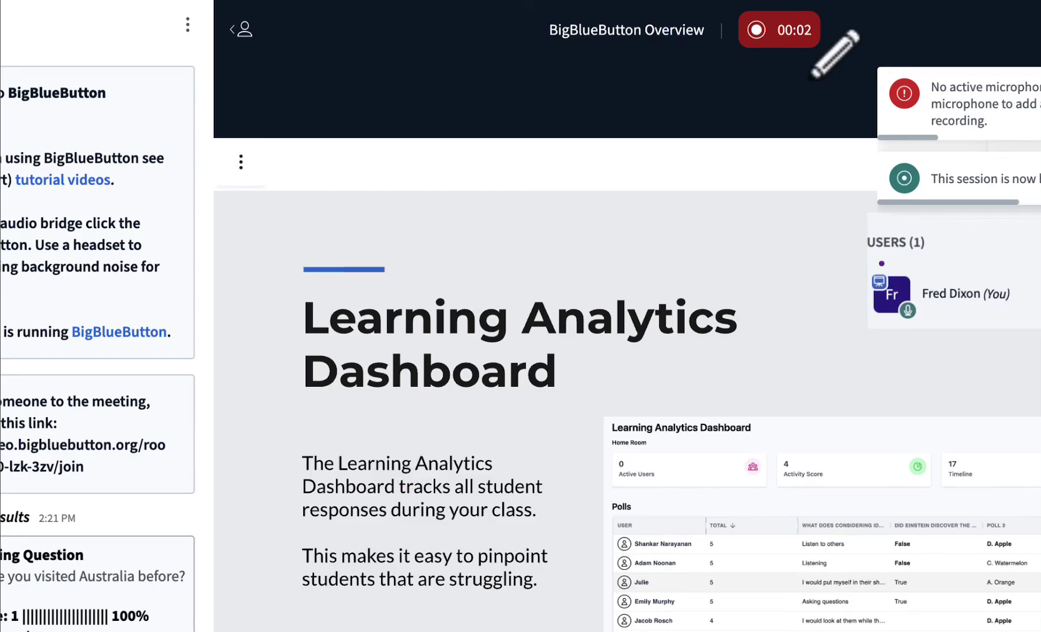
left_click(788, 32)
left_click(391, 503)
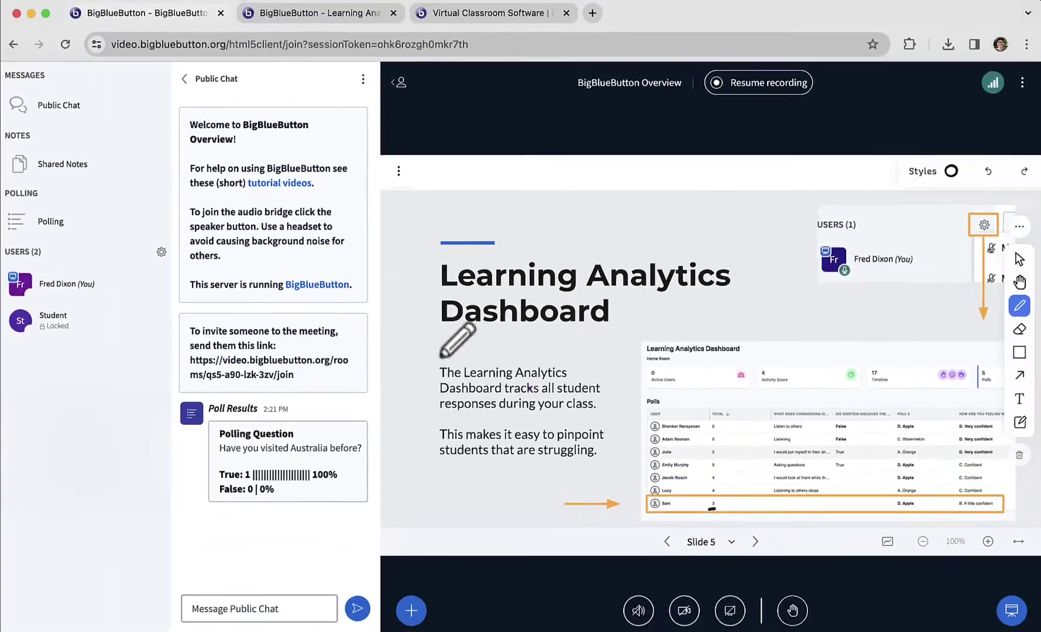
left_click(85, 220)
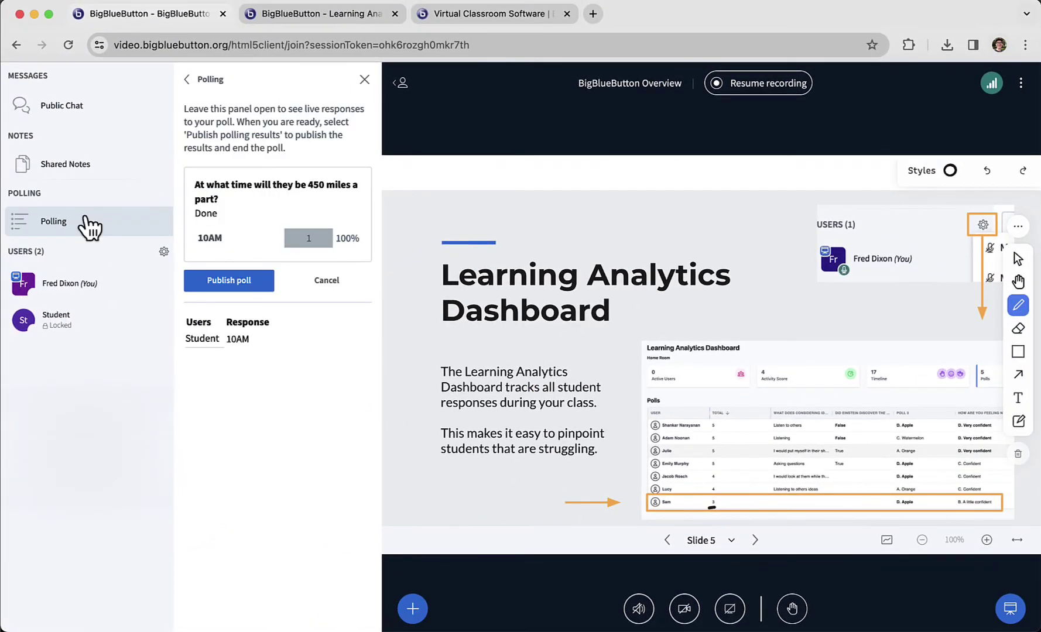
Post 'Welcome everyone!' in Public Chat.
left_click(83, 105)
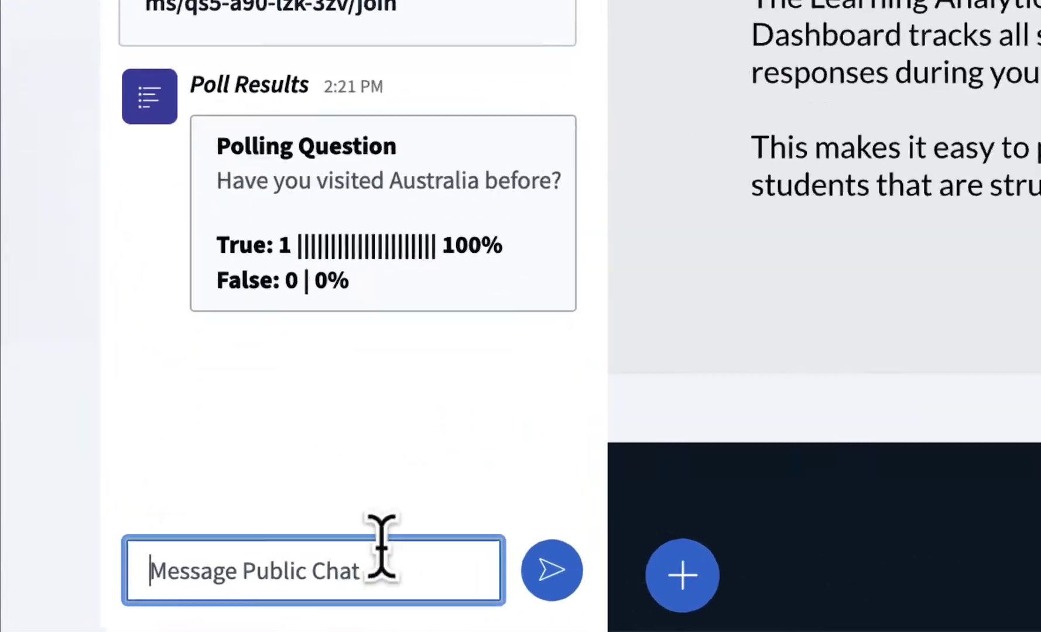
type("Welcome ev")
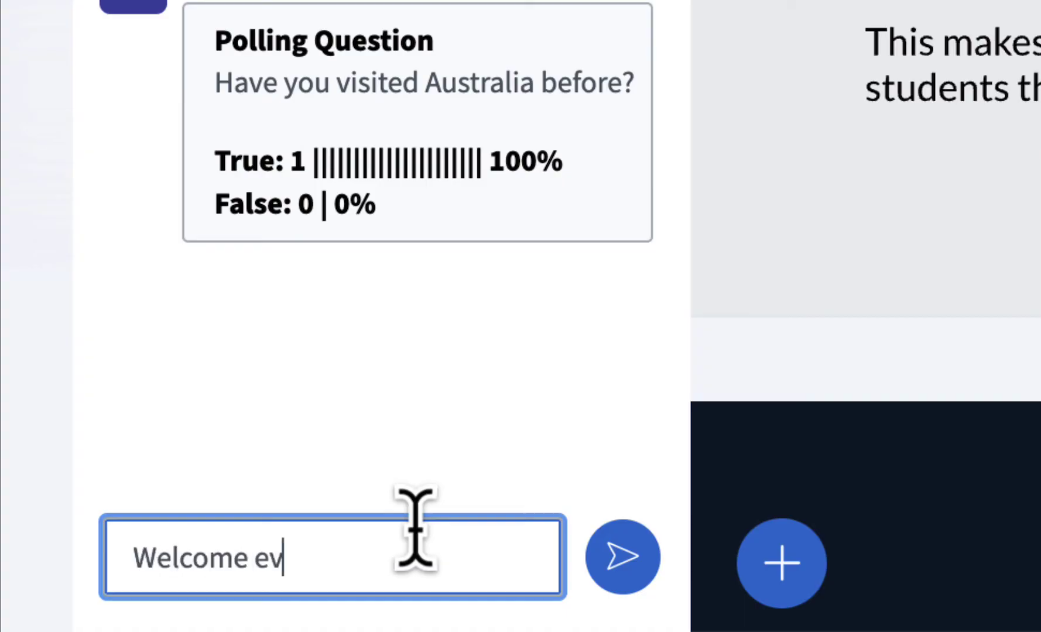
type("eryone!")
key("Return")
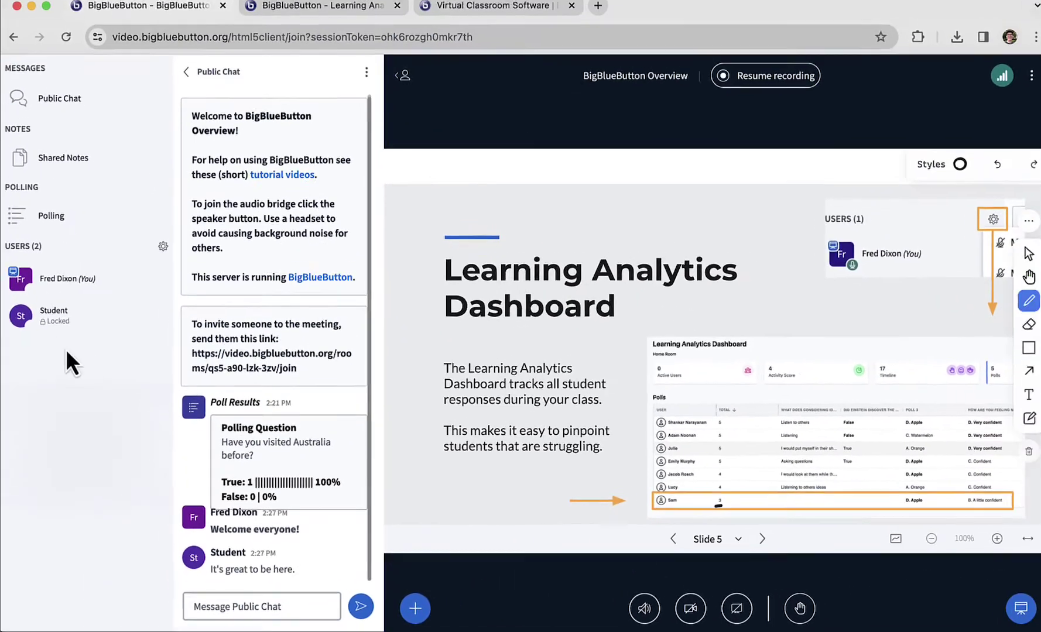
Send Student the private message 'Hope you enjoy the class!'.
left_click(57, 319)
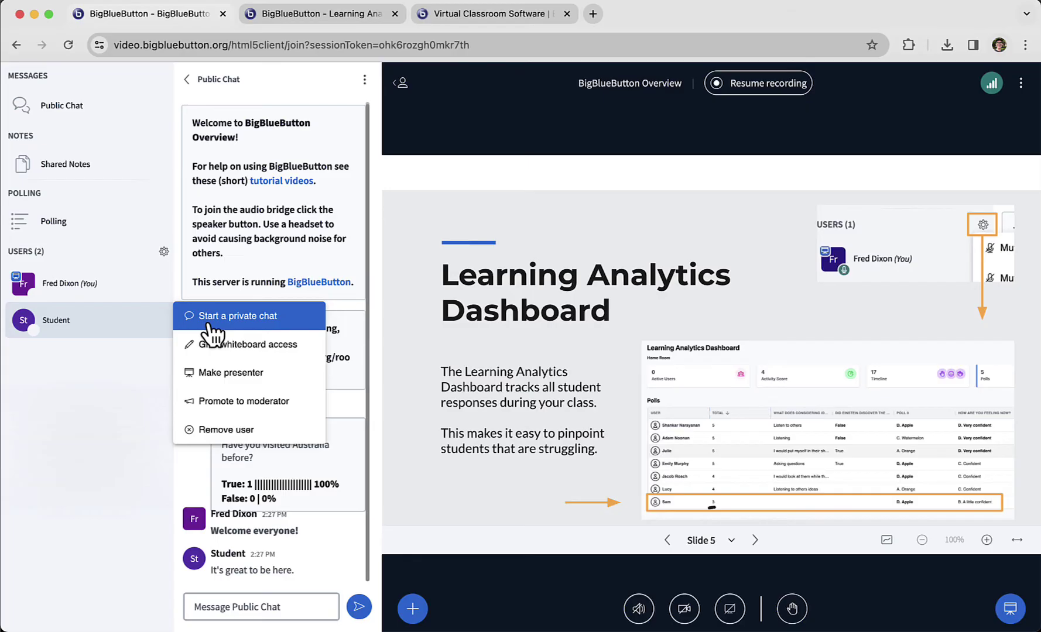
left_click(210, 319)
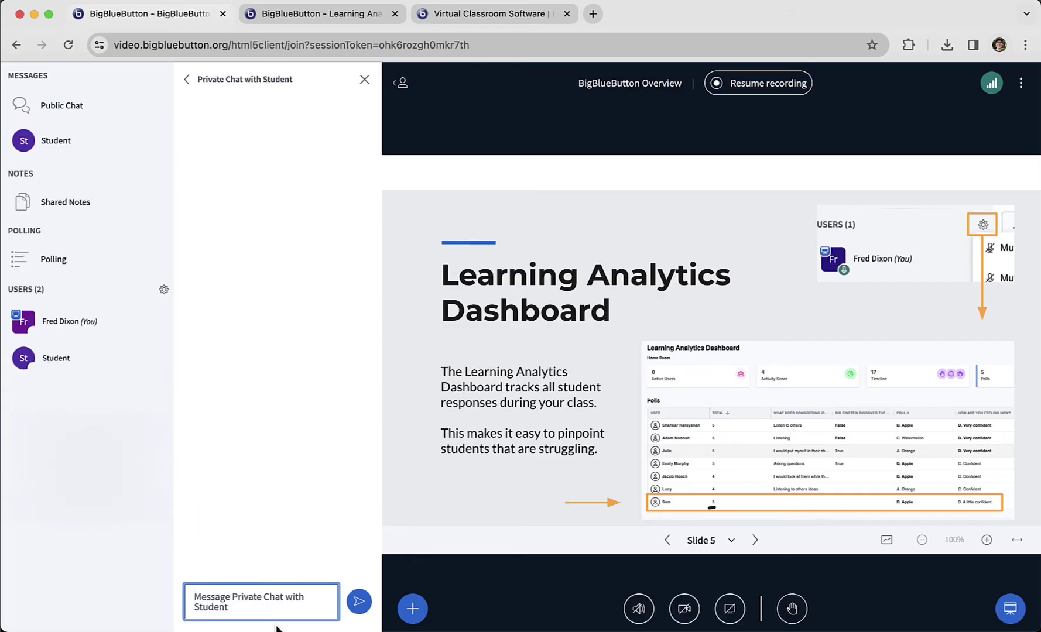
type("Hope you en")
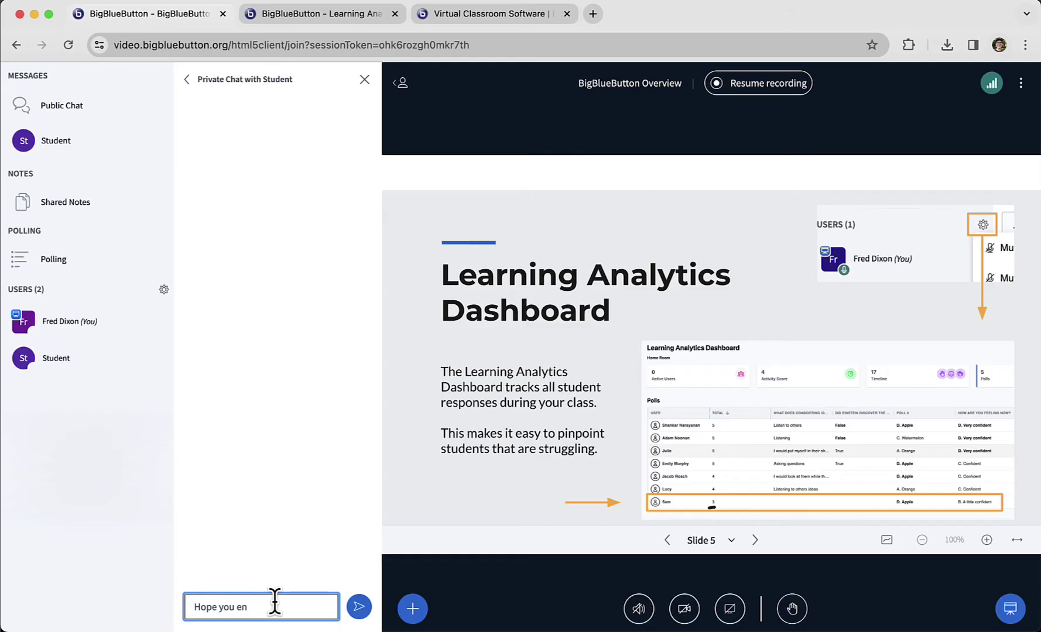
type("joy the class!")
left_click(359, 606)
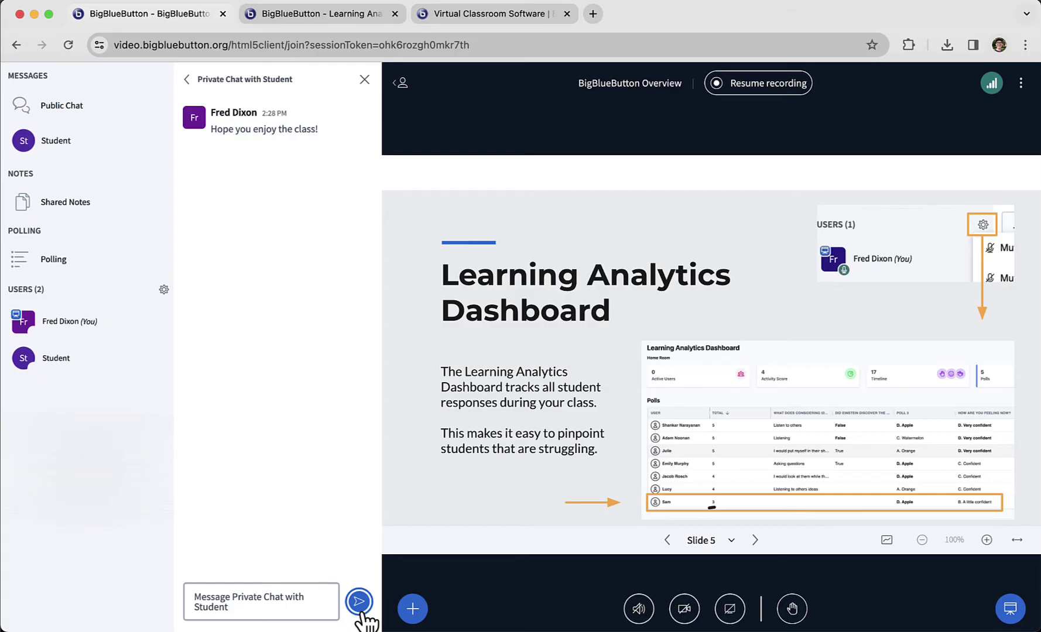
Lock viewers from sharing webcam and microphone, seeing other webcams, and private chat, then apply.
left_click(164, 289)
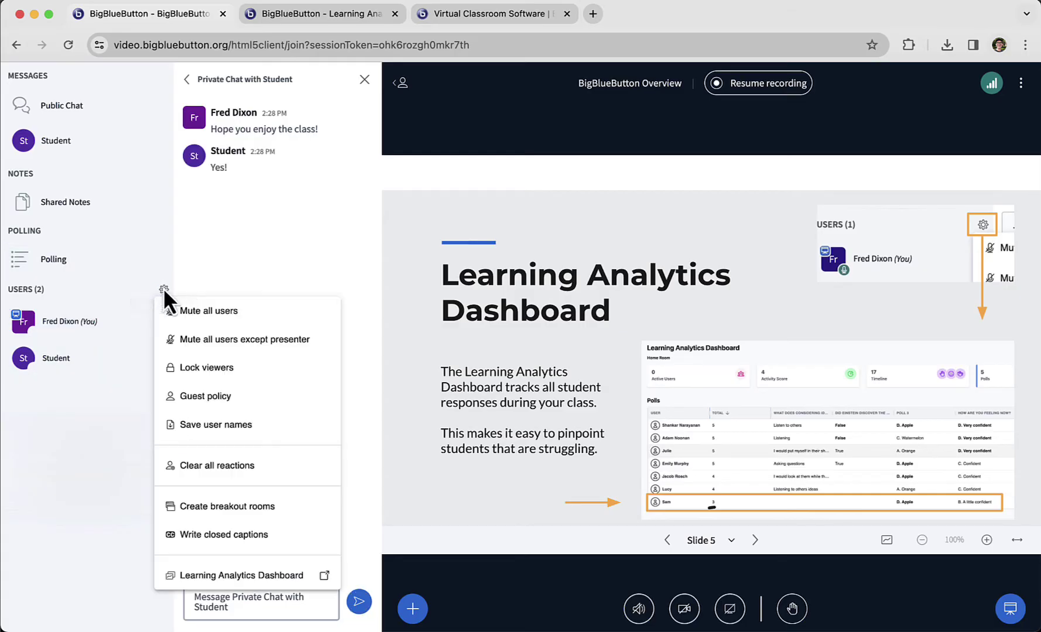
left_click(170, 360)
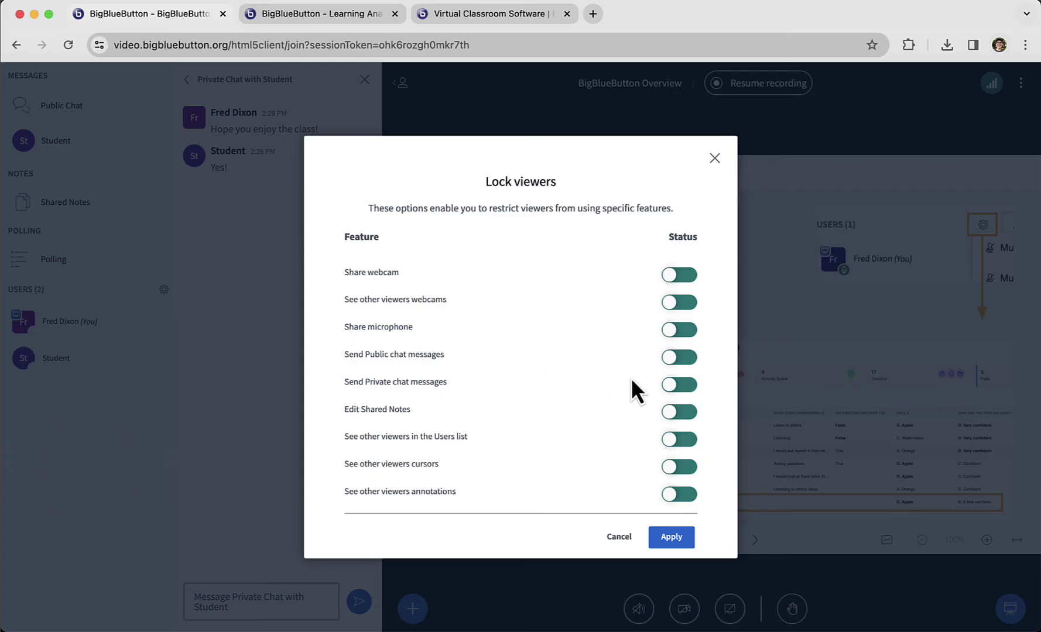
left_click(690, 385)
left_click(690, 331)
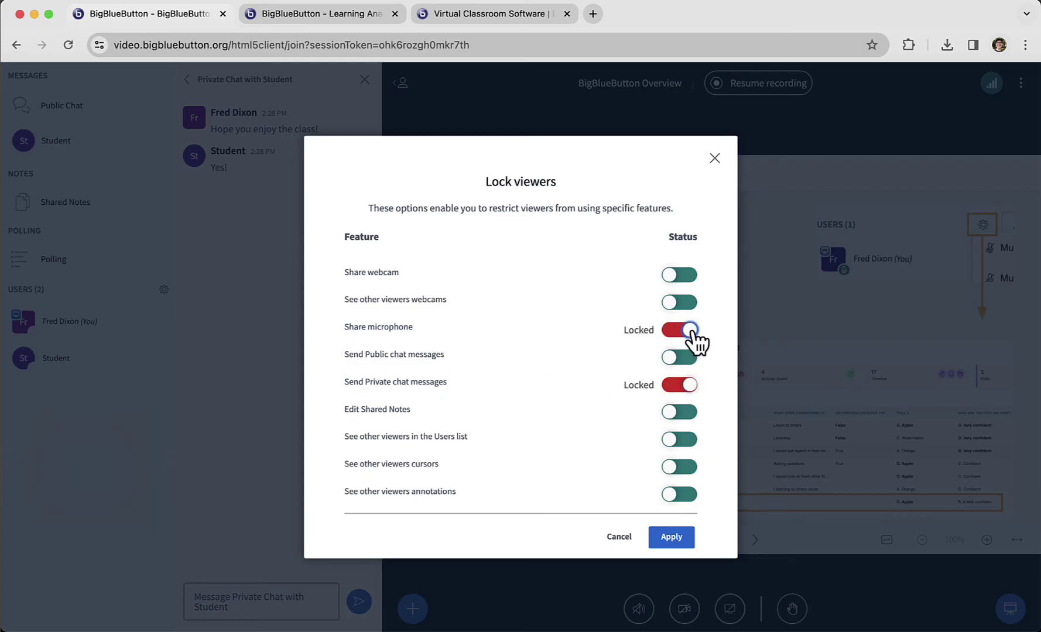
left_click(689, 302)
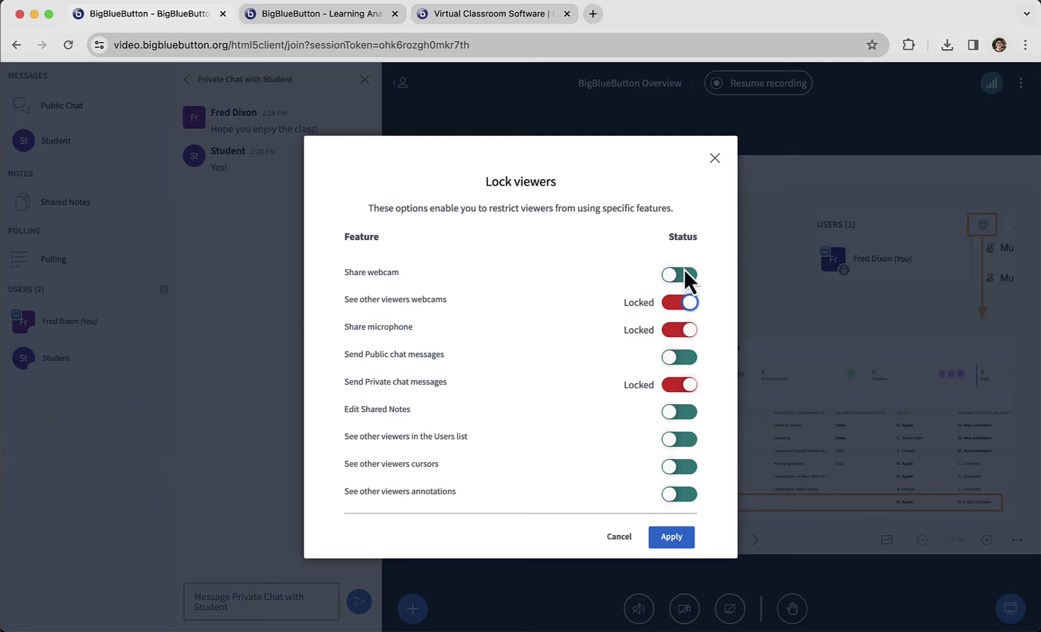
left_click(690, 275)
left_click(673, 537)
Look through Shared Notes, Public Chat and the private chat with Student, ending back on Public Chat.
left_click(75, 205)
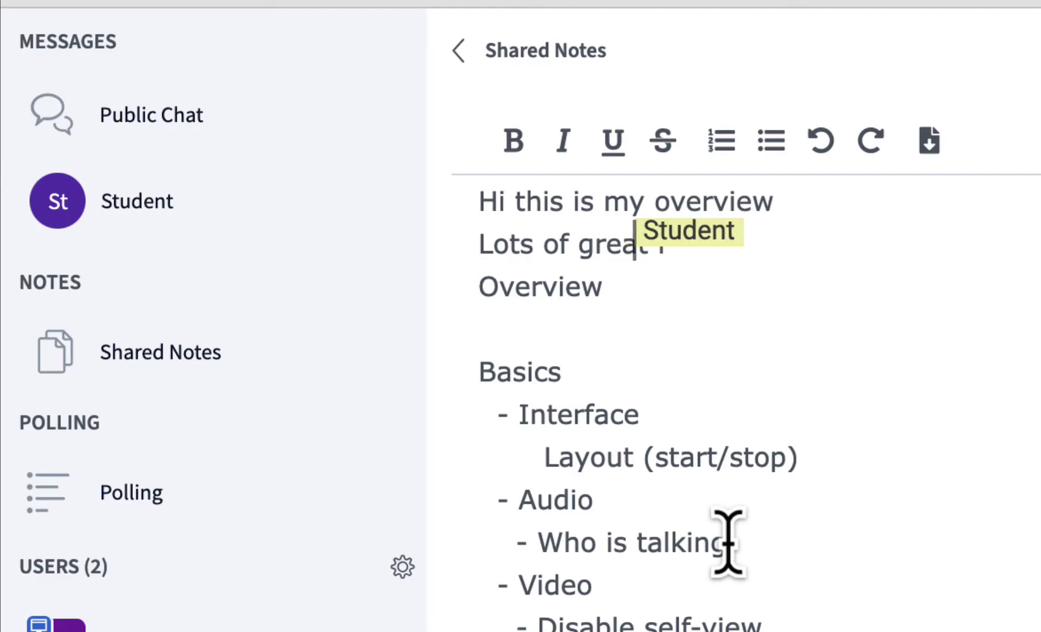
left_click(183, 120)
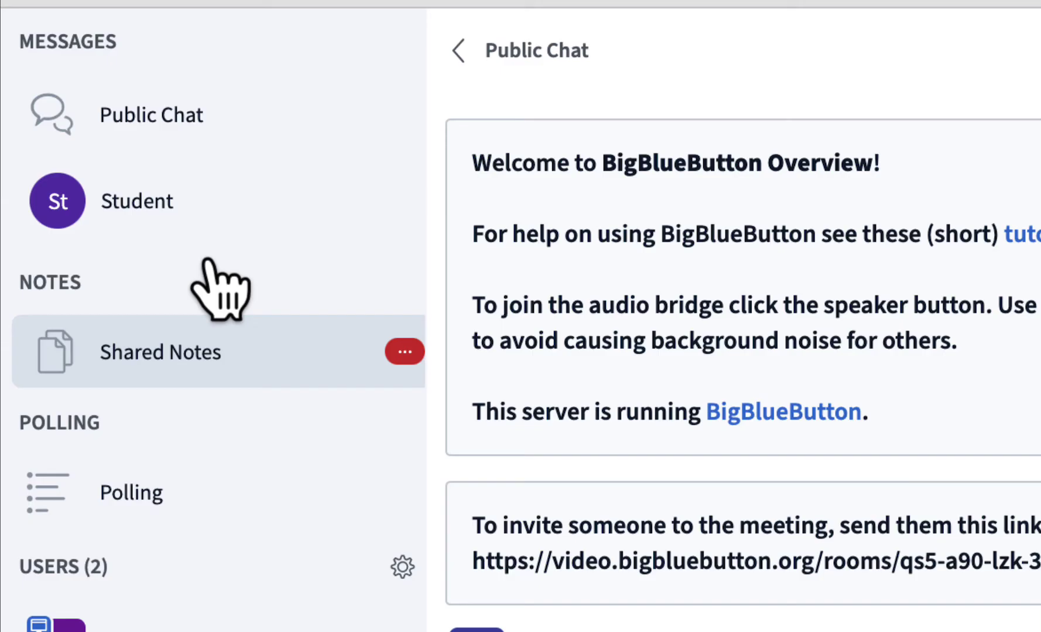
left_click(132, 203)
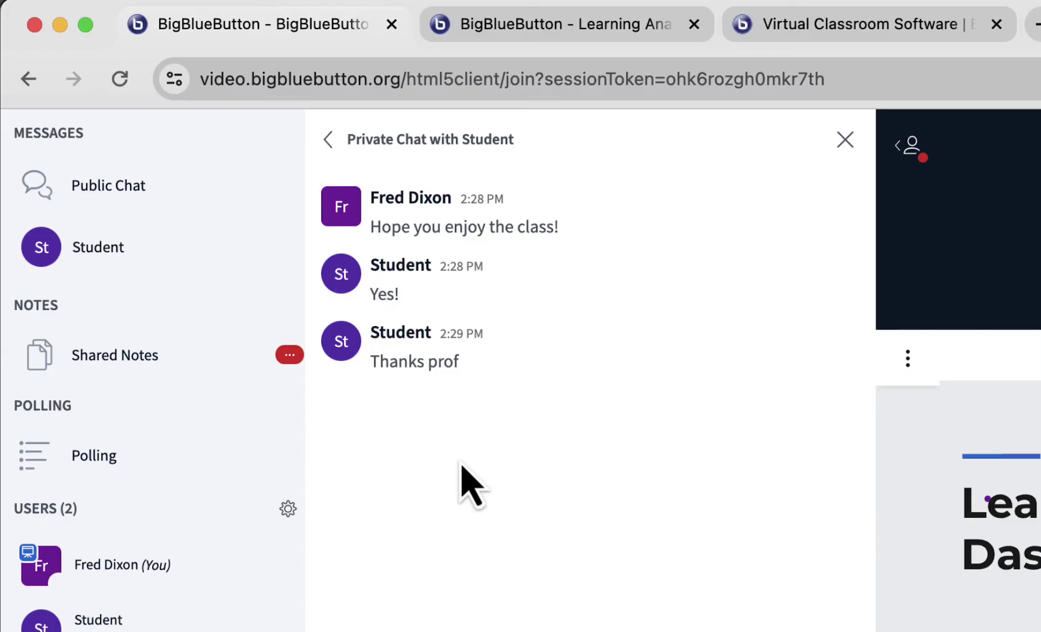
left_click(107, 185)
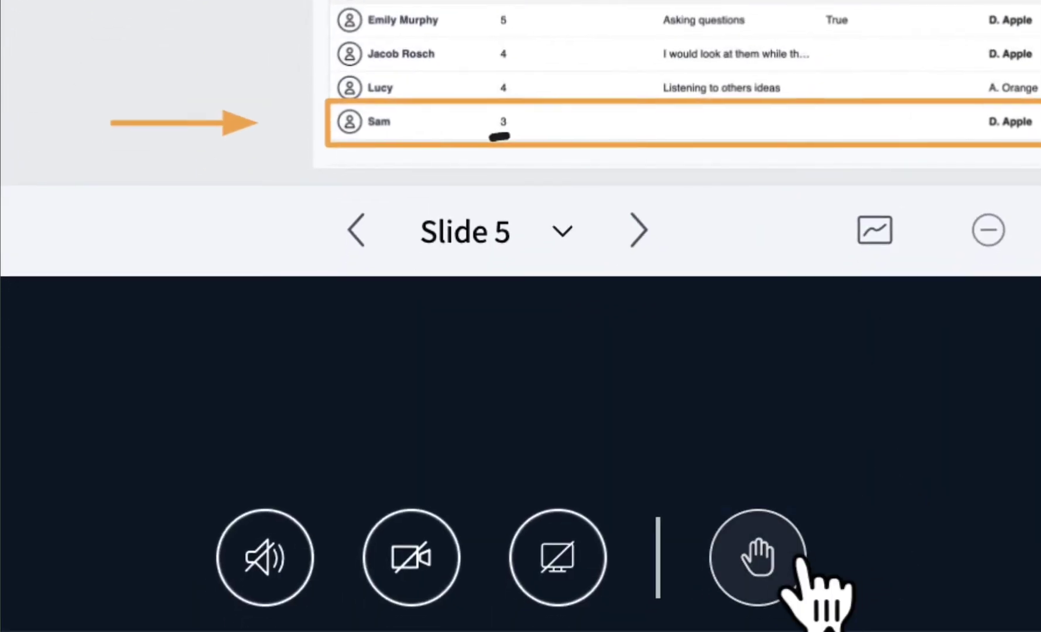
Send a grinning-face reaction to the meeting from the reaction bar.
left_click(799, 560)
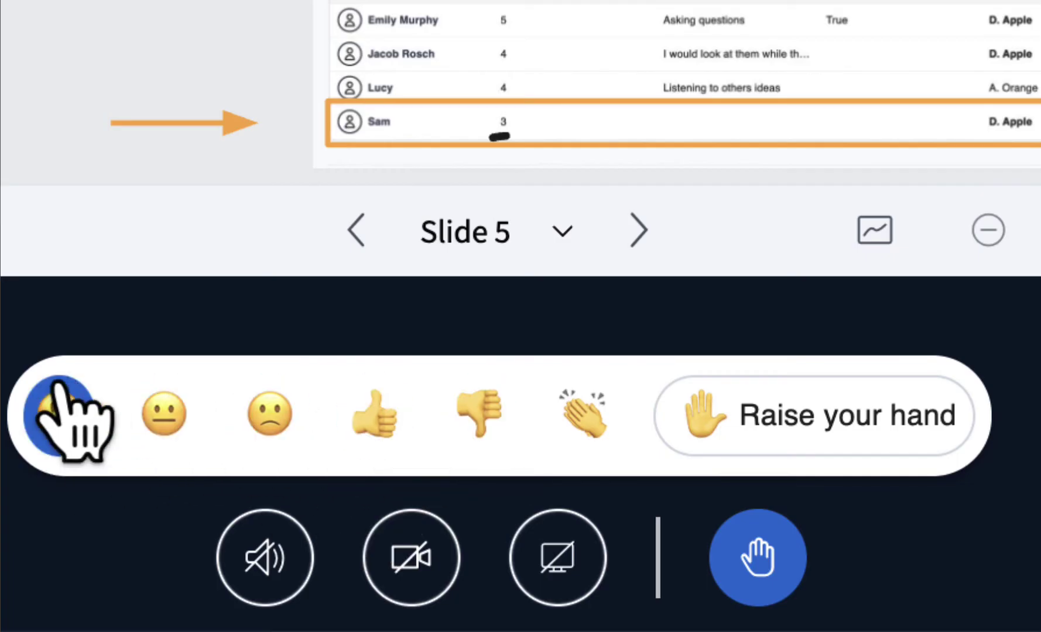
left_click(76, 425)
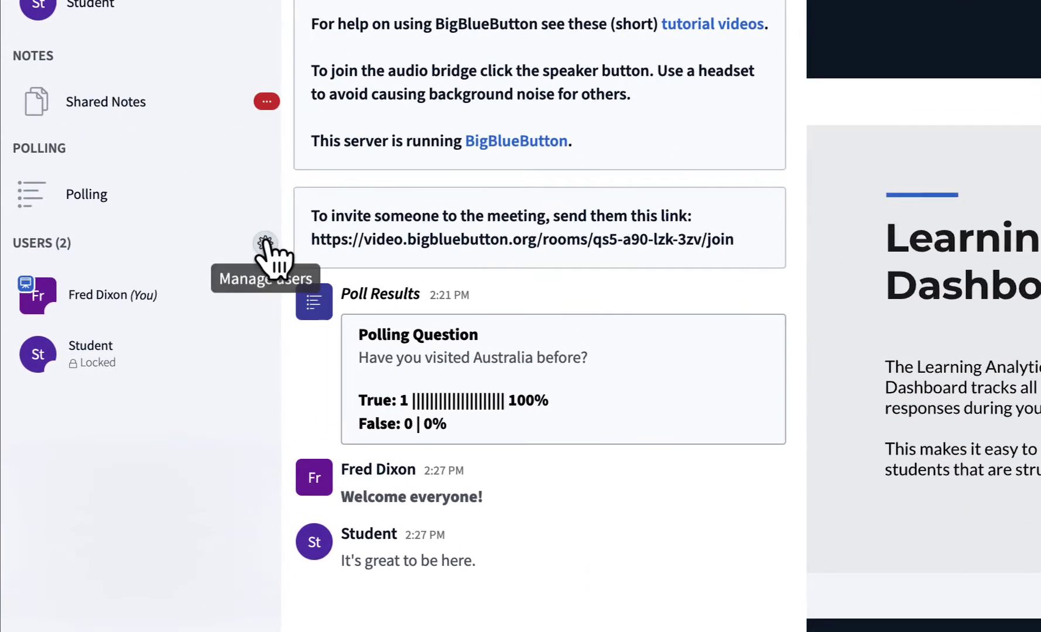
Create three 15-minute breakout rooms with Student in Room 1, saving whiteboard and shared notes.
left_click(266, 243)
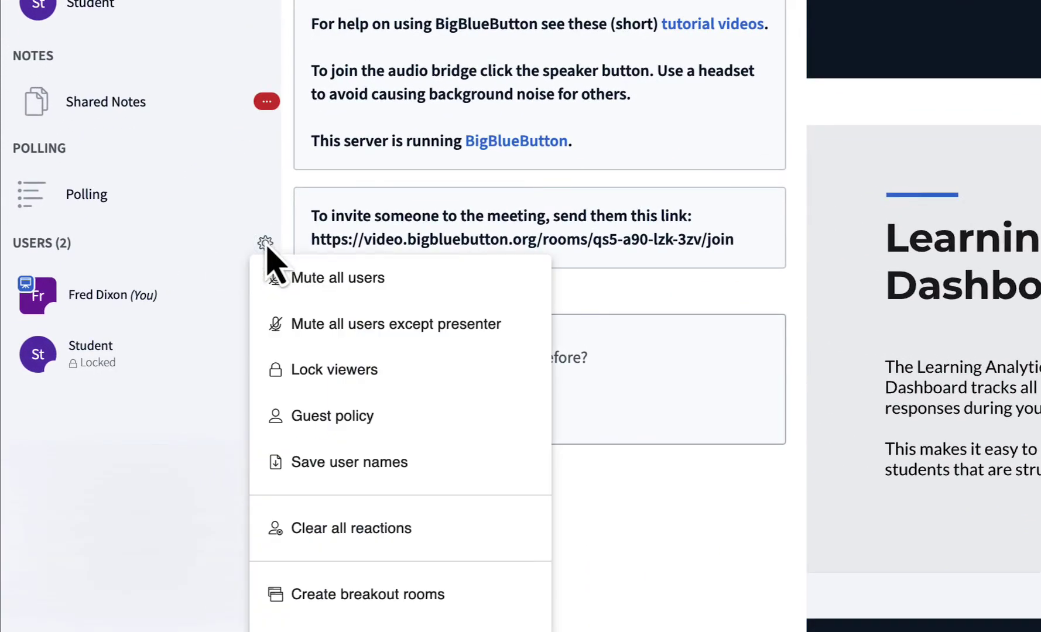
left_click(346, 595)
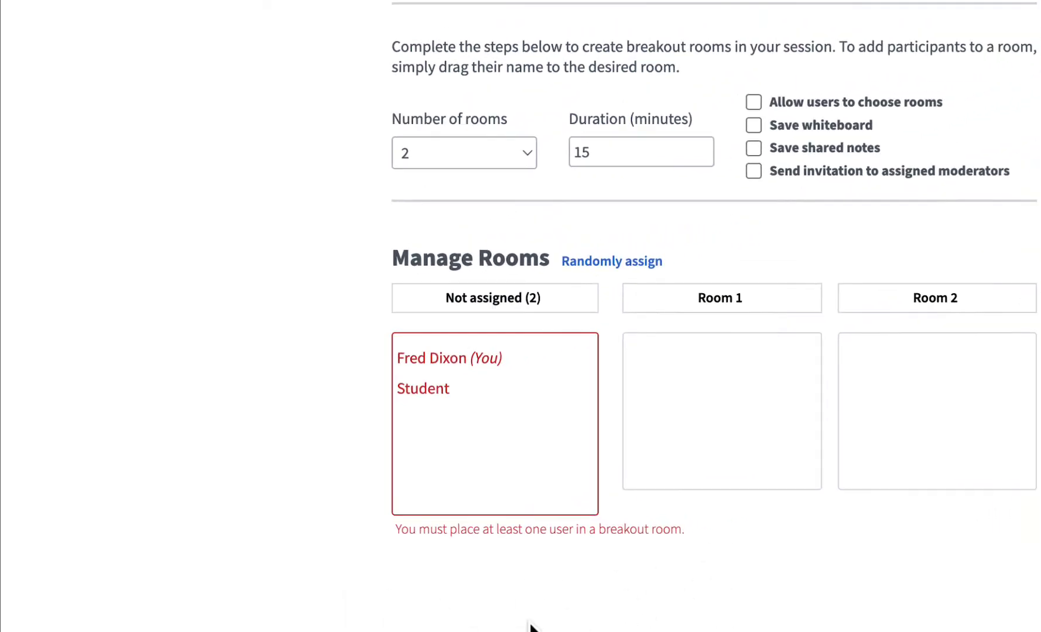
left_click(326, 230)
left_click(312, 252)
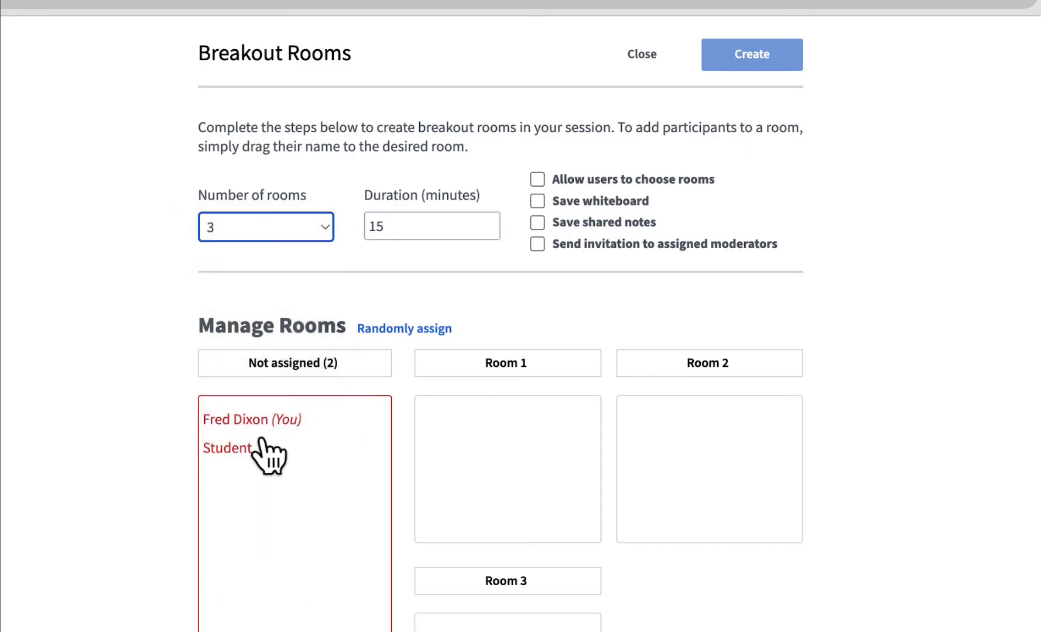
left_click_drag(263, 458, 553, 540)
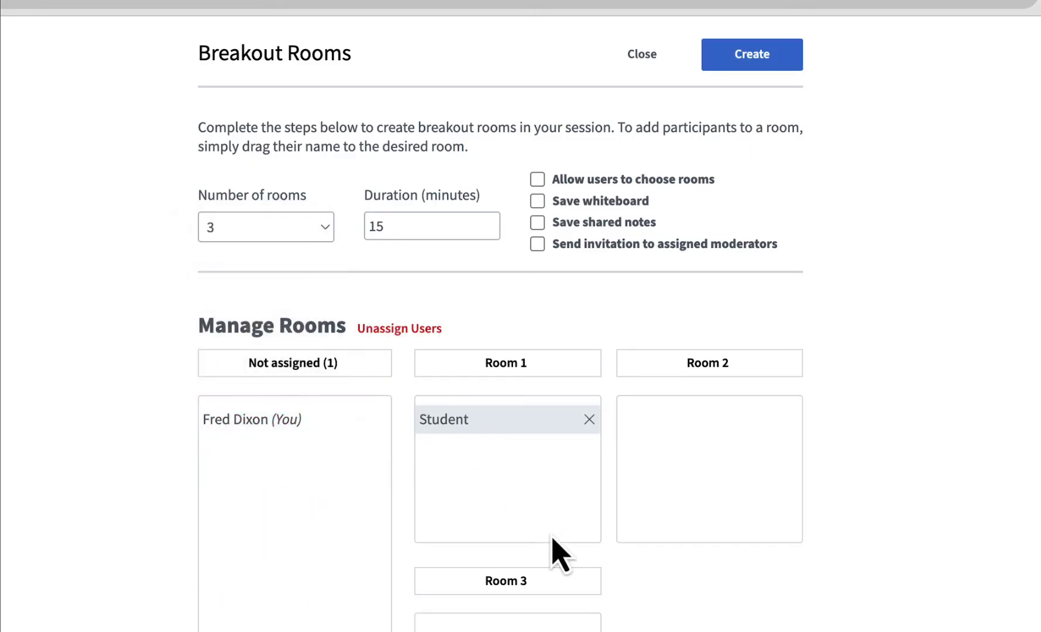
left_click(409, 215)
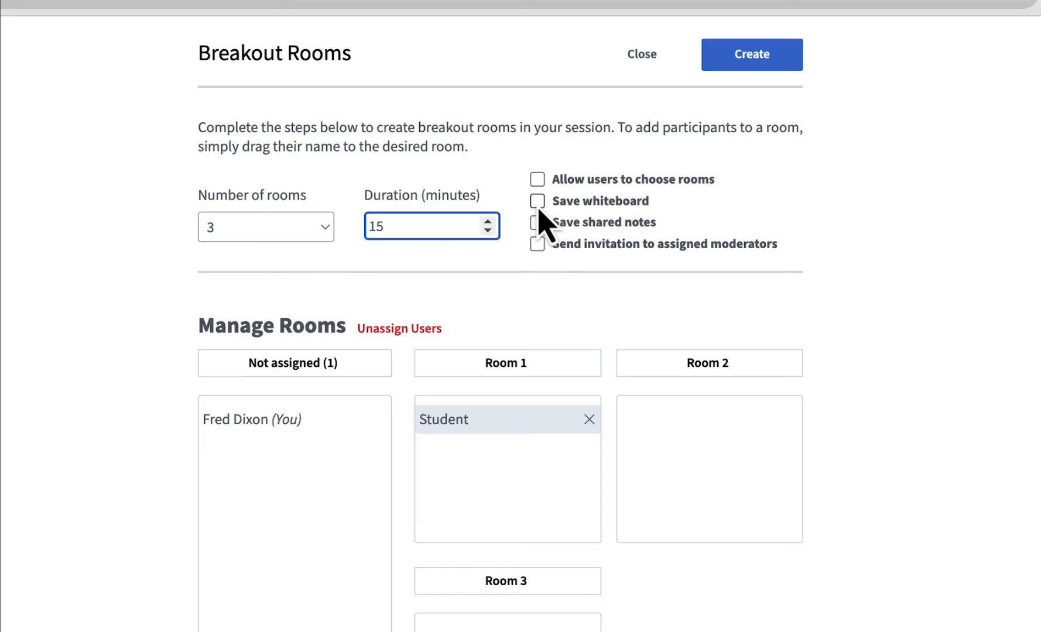
left_click(538, 204)
left_click(537, 224)
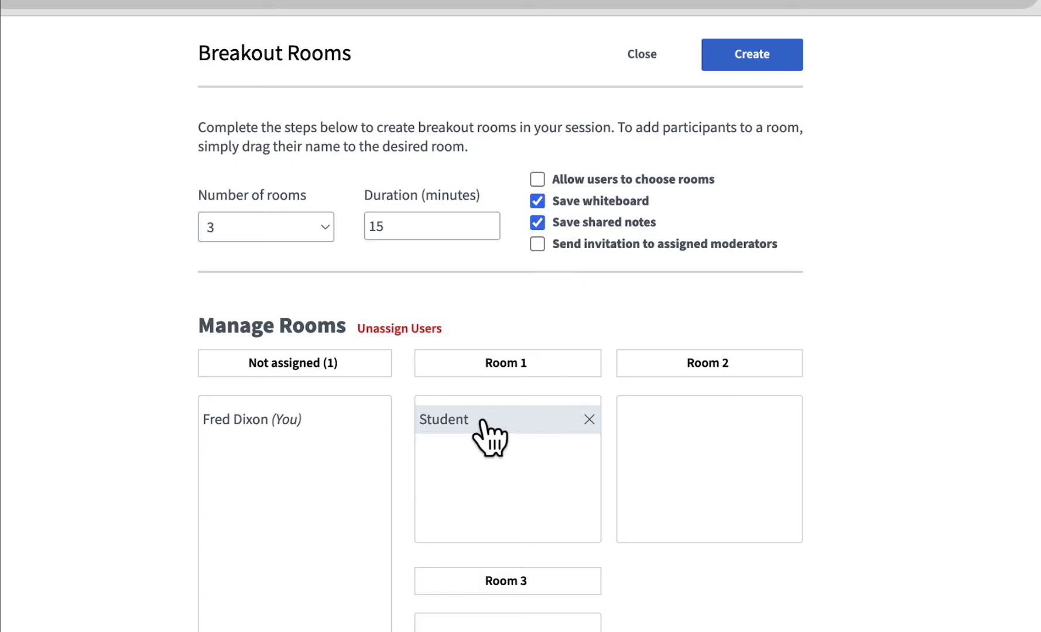
left_click(748, 65)
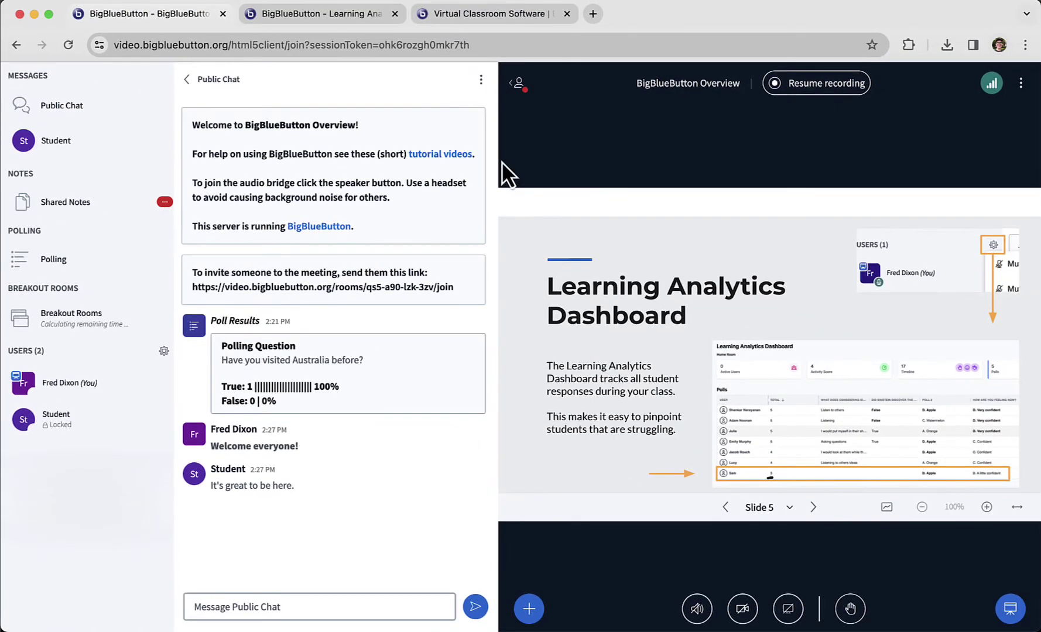
Message all breakout rooms: 'I'm going to give you five minutes instead'.
left_click(76, 316)
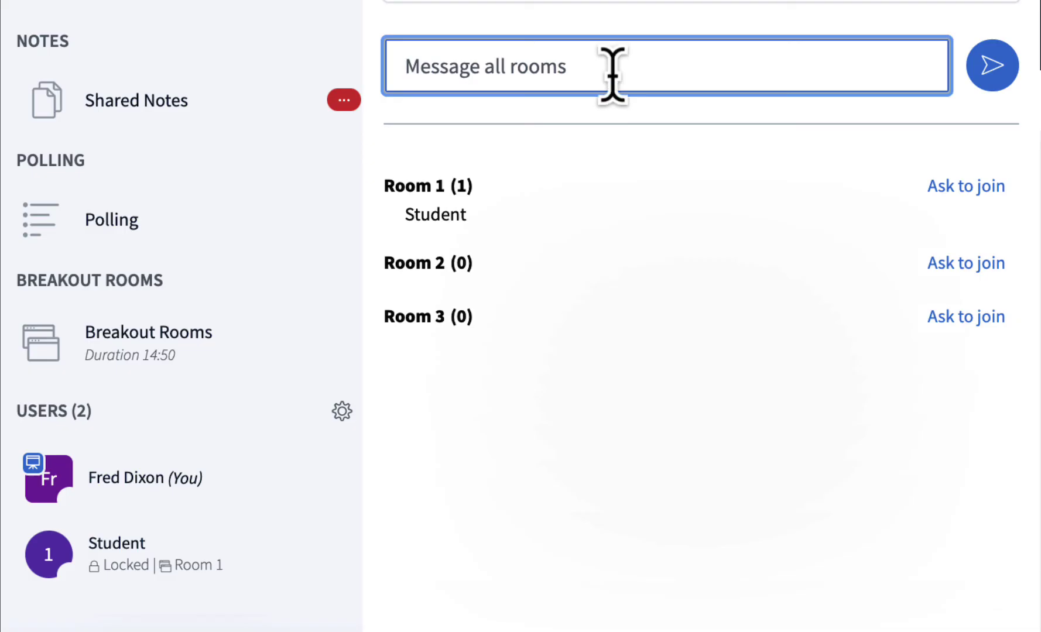
type("I'm going to give you fi")
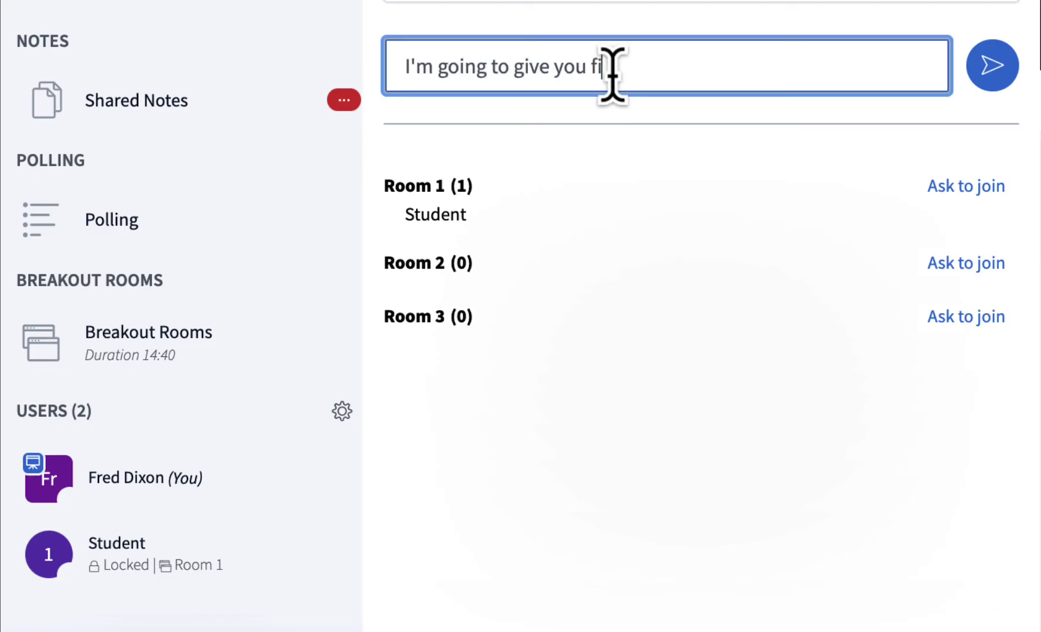
type("ve minutes instead")
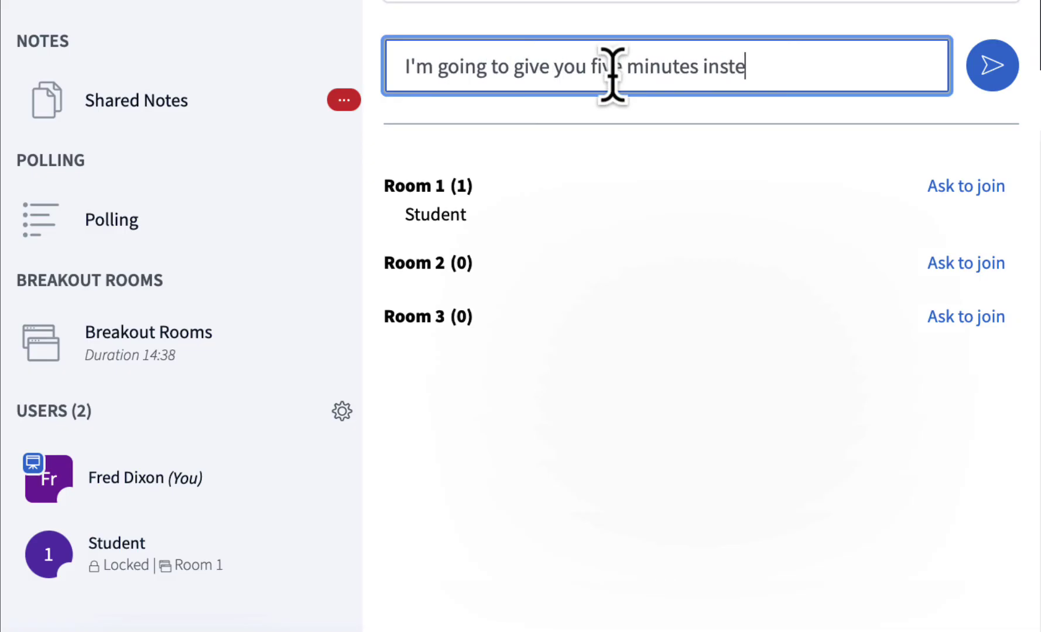
key("Return")
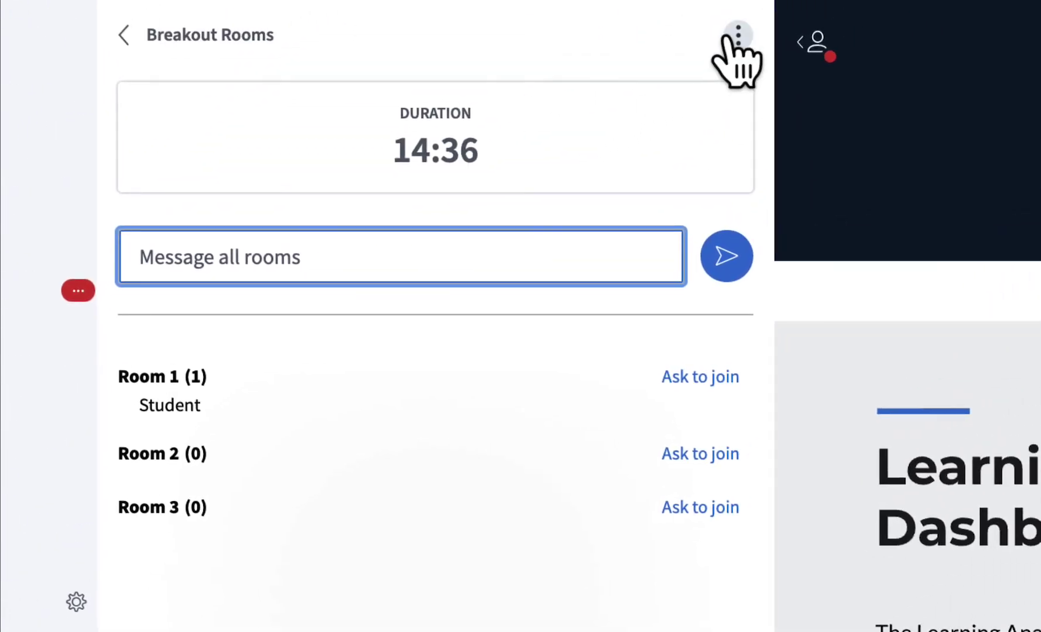
Change the breakout room duration to 5 minutes.
left_click(738, 32)
left_click(767, 79)
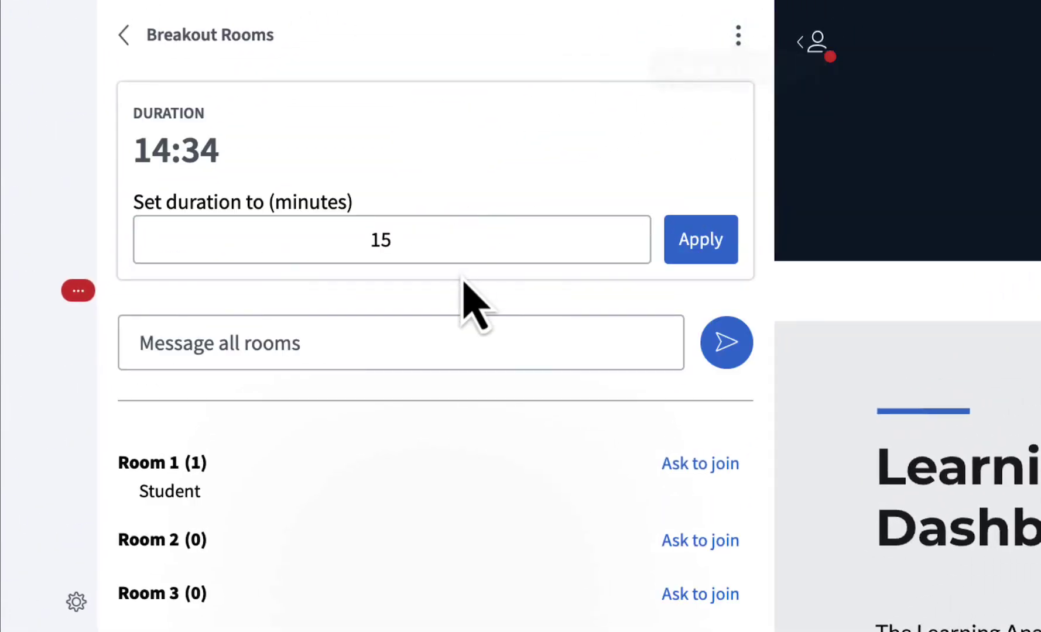
left_click(632, 244)
left_click(633, 244)
left_click(633, 244)
left_click(633, 244)
left_click(632, 244)
left_click(632, 245)
left_click(632, 245)
left_click(632, 233)
left_click(633, 233)
left_click(701, 239)
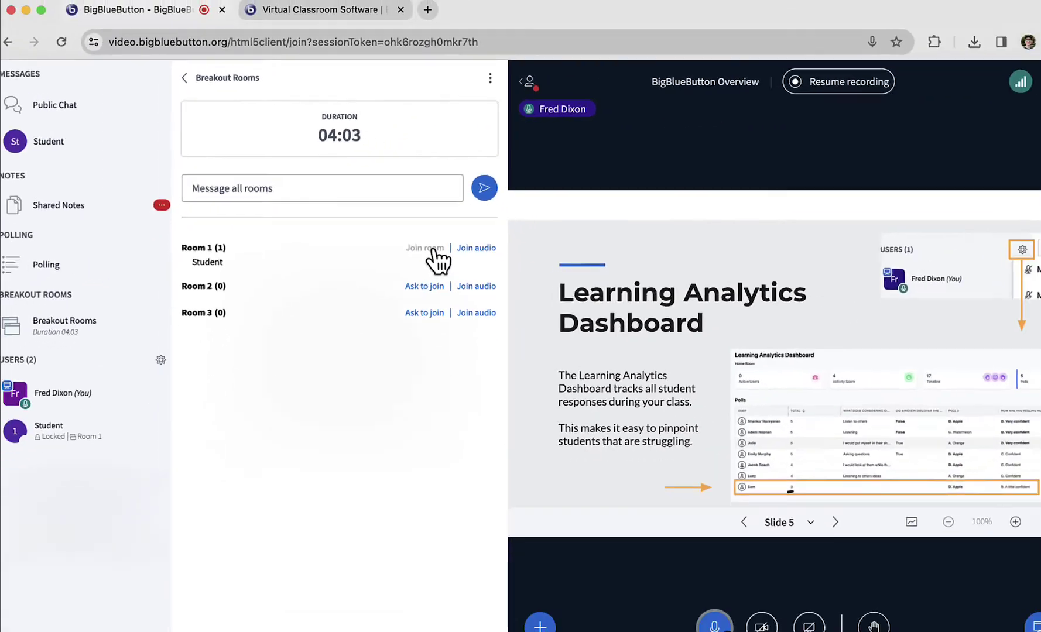
Join Room 1 and write 'Summary of Room 1' as the first line of its shared notes.
left_click(430, 246)
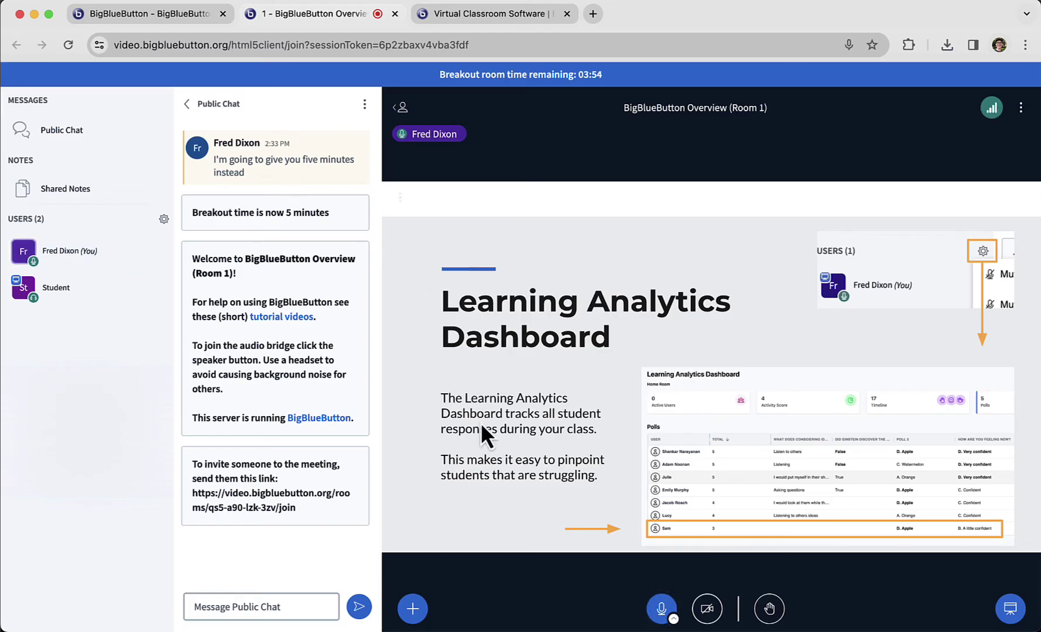
left_click(413, 608)
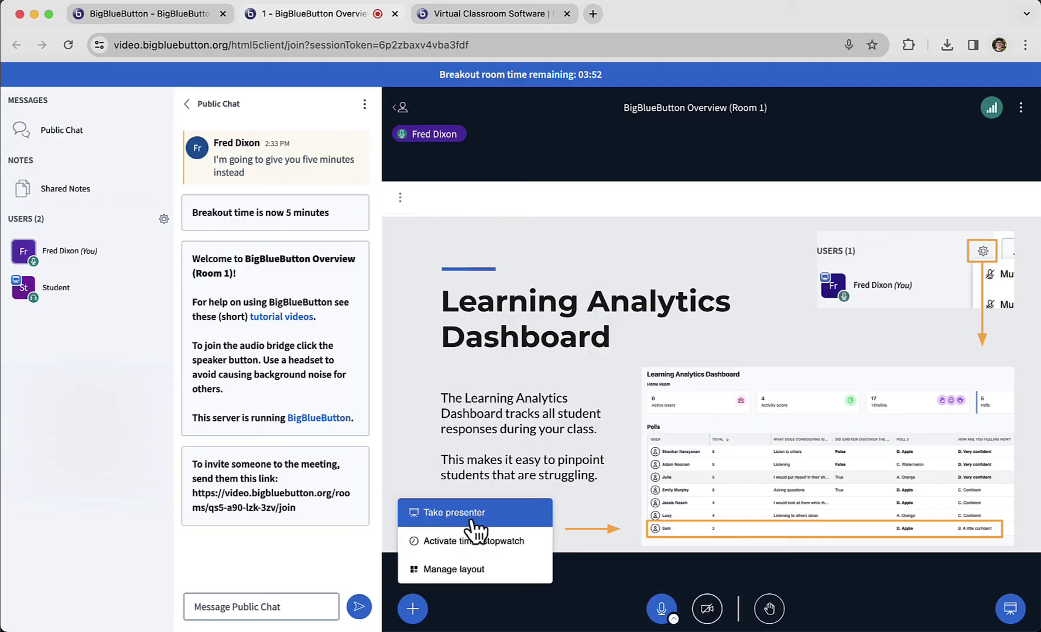
left_click(594, 594)
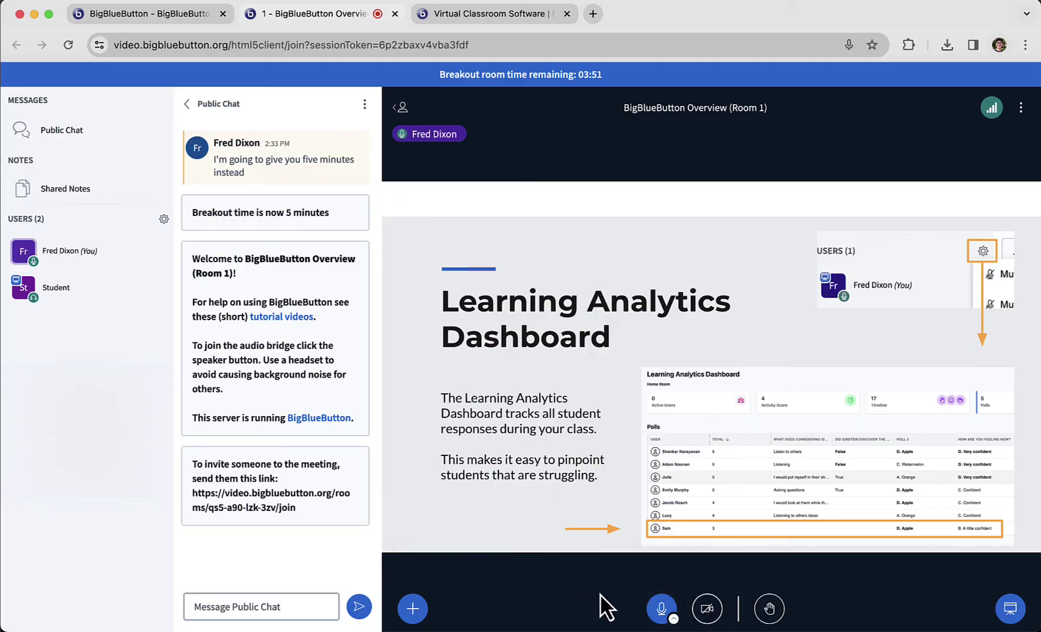
double_click(61, 190)
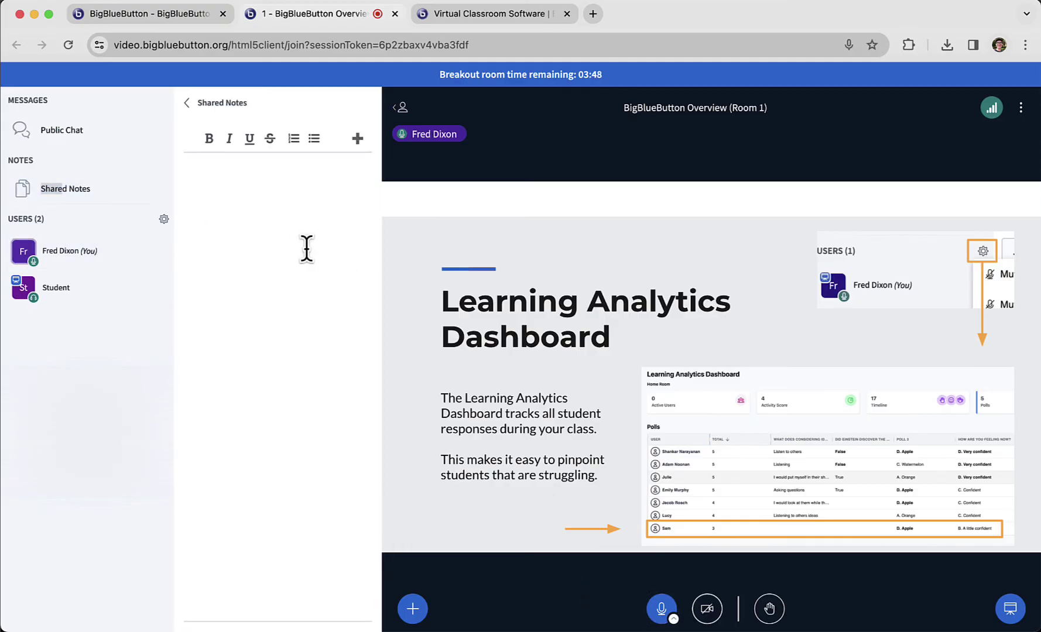
type("Summary of")
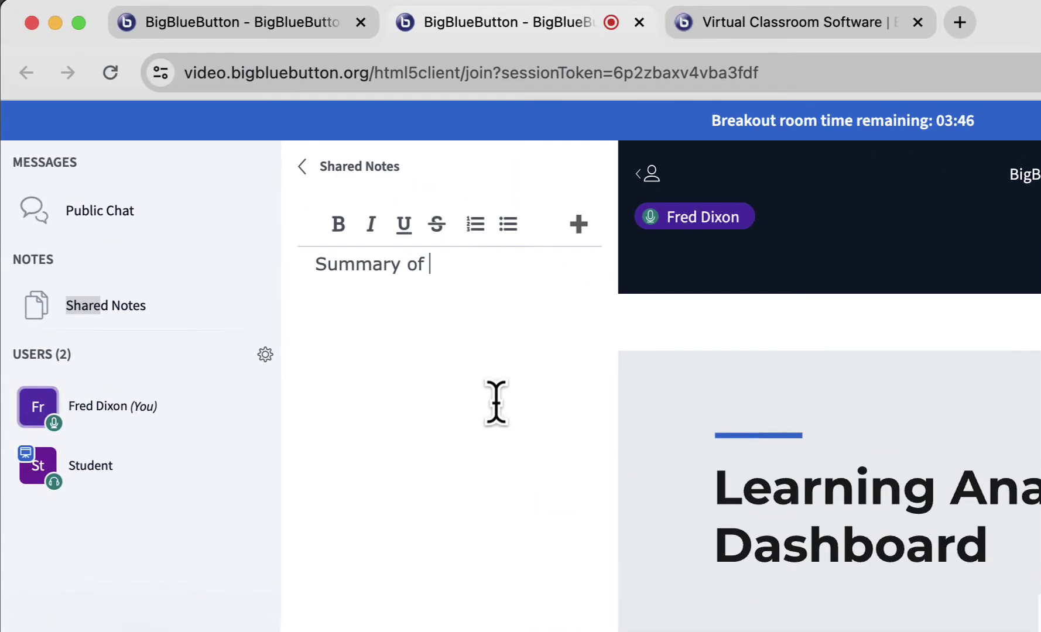
type(" Room 1")
key("Return")
key("Return")
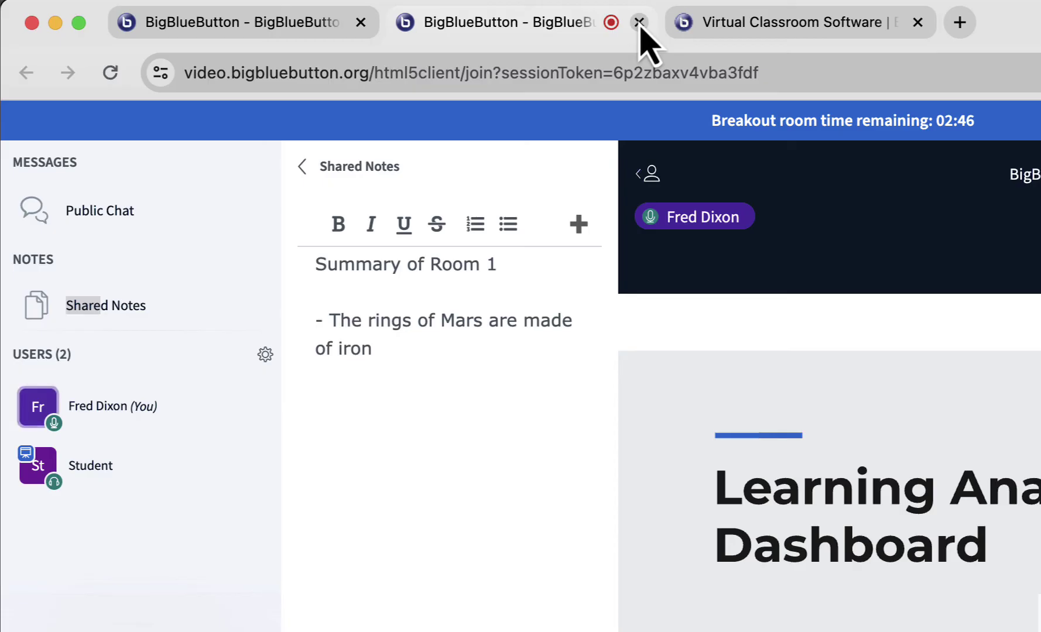
Leave the Room 1 tab and end all breakout rooms.
left_click(638, 22)
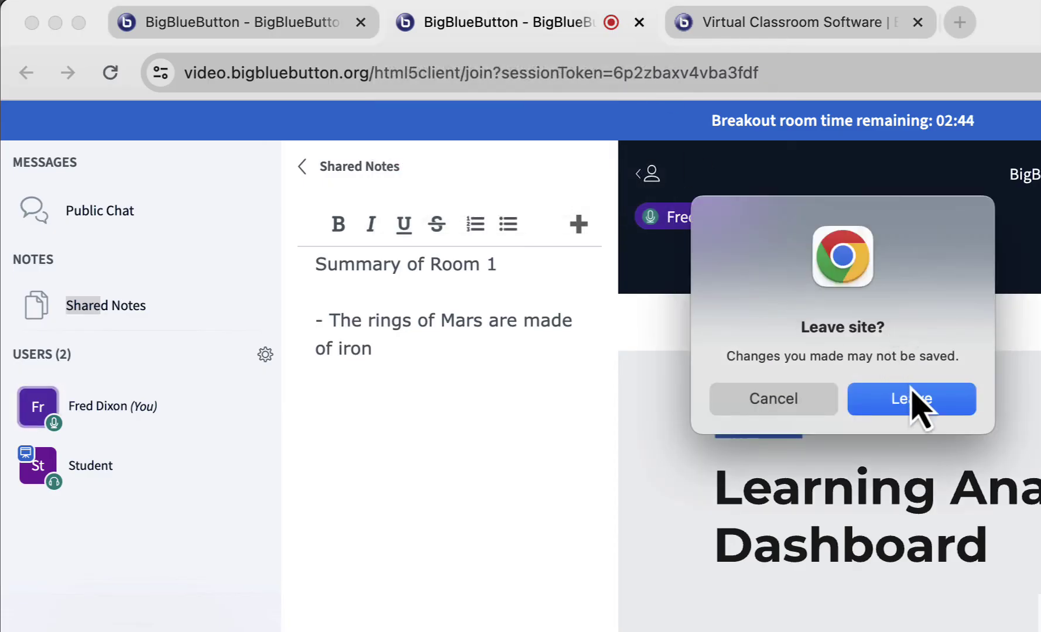
left_click(908, 397)
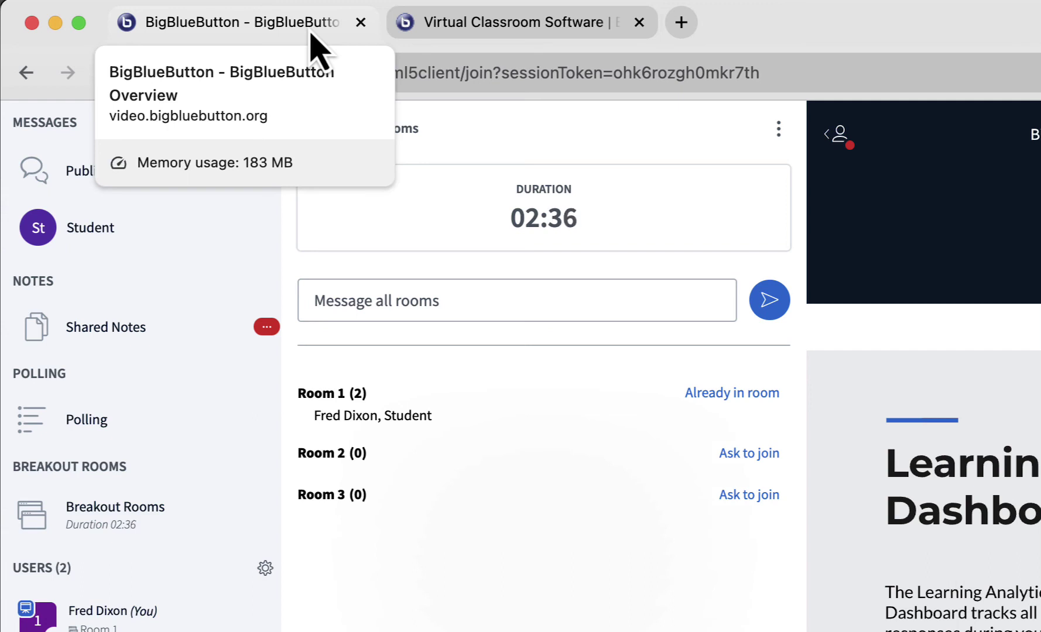
left_click(778, 129)
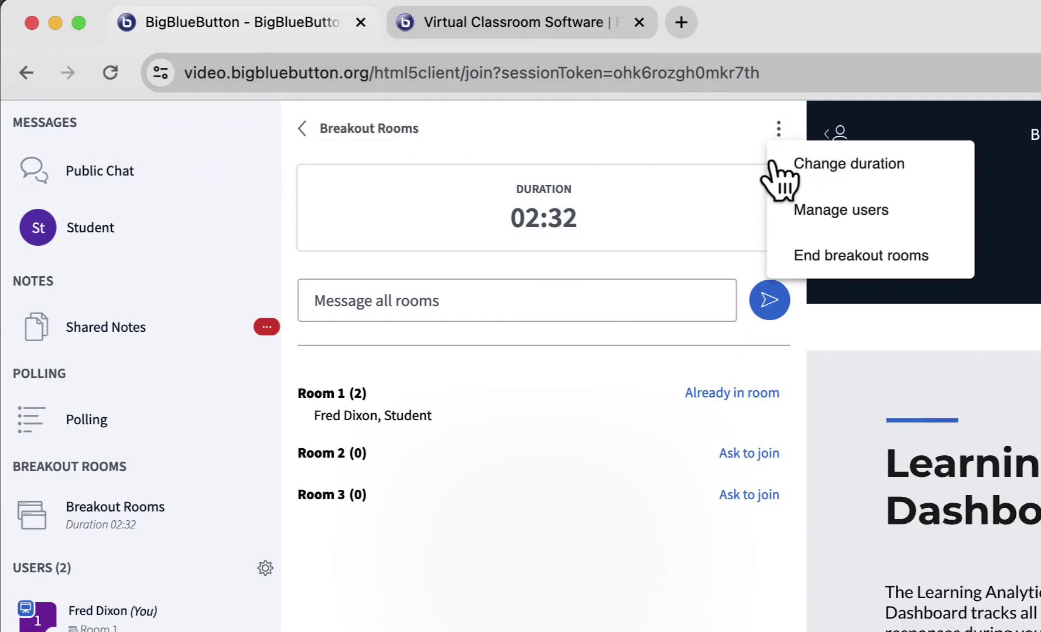
left_click(810, 256)
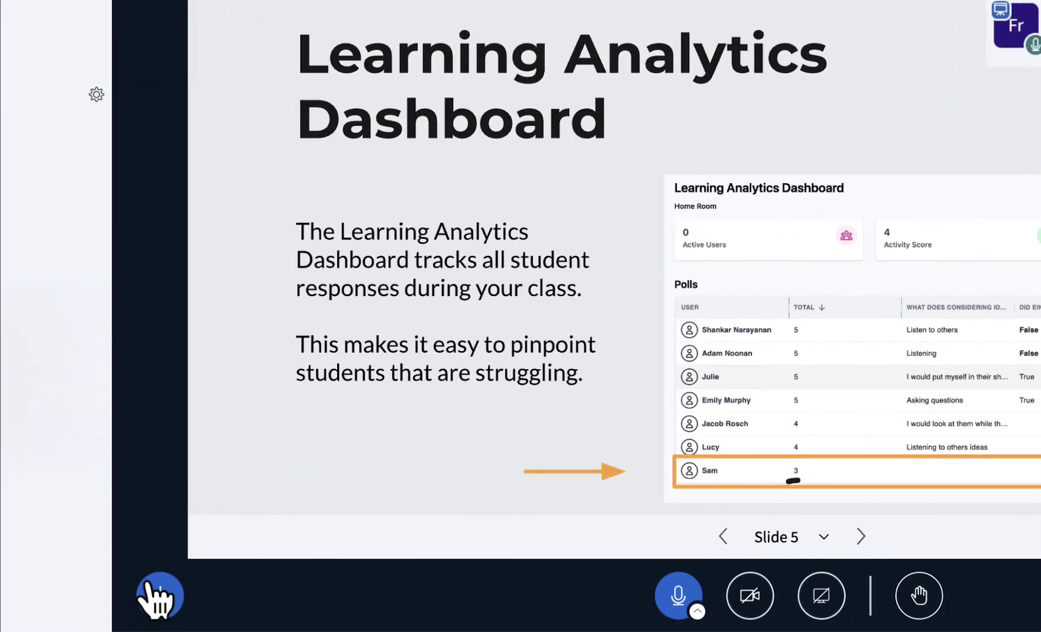
Present Room_01_Notes.pdf fitted to width, then return to the Learning Analytics Dashboard presentation.
left_click(159, 596)
left_click(269, 173)
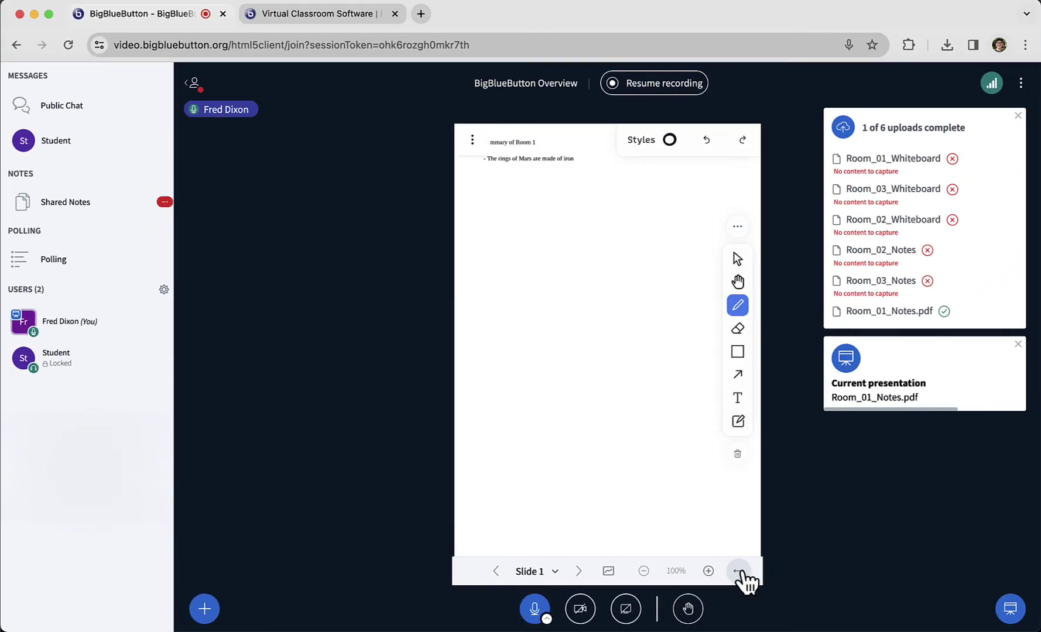
left_click(739, 571)
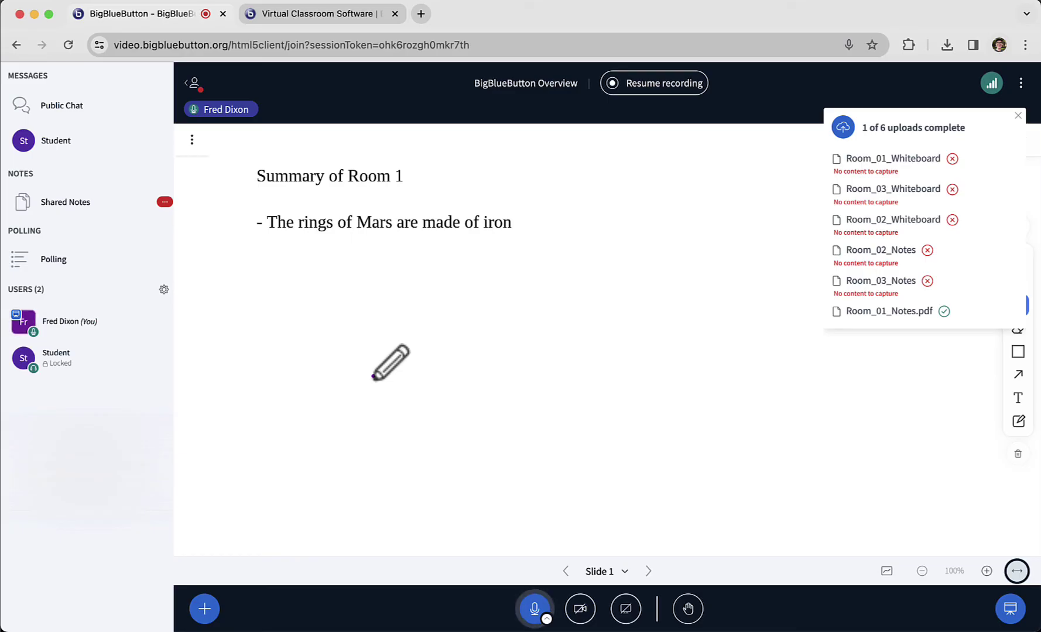
left_click(204, 609)
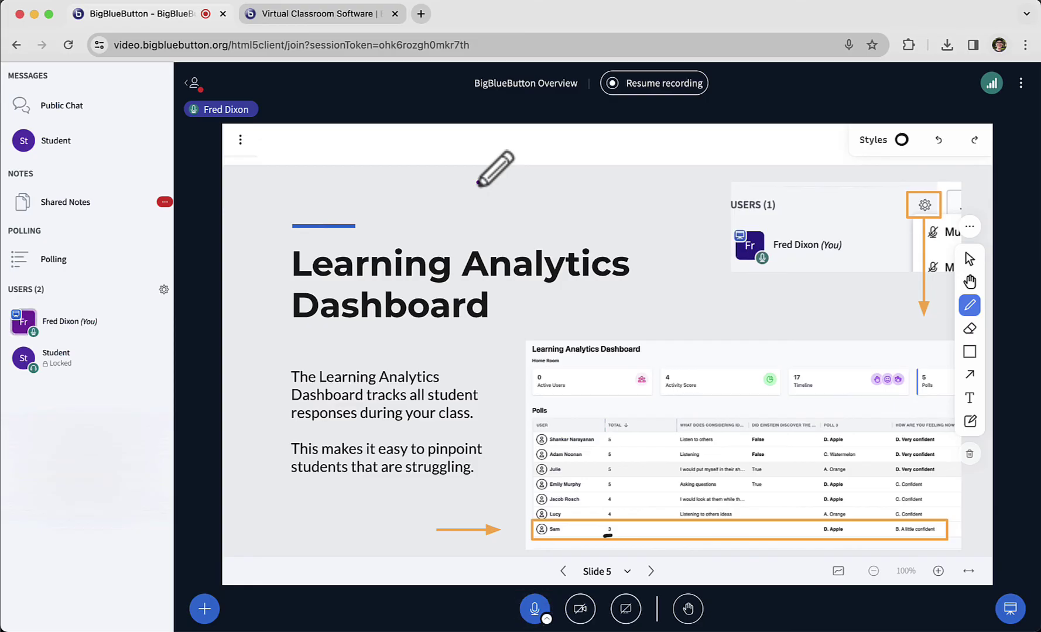
Share a YouTube video with everyone by pasting its address.
left_click(204, 609)
left_click(288, 460)
left_click(414, 331)
type("https://www.youtube.com/watch?v=IP7e-NVJbtk&t=10s")
left_click(516, 448)
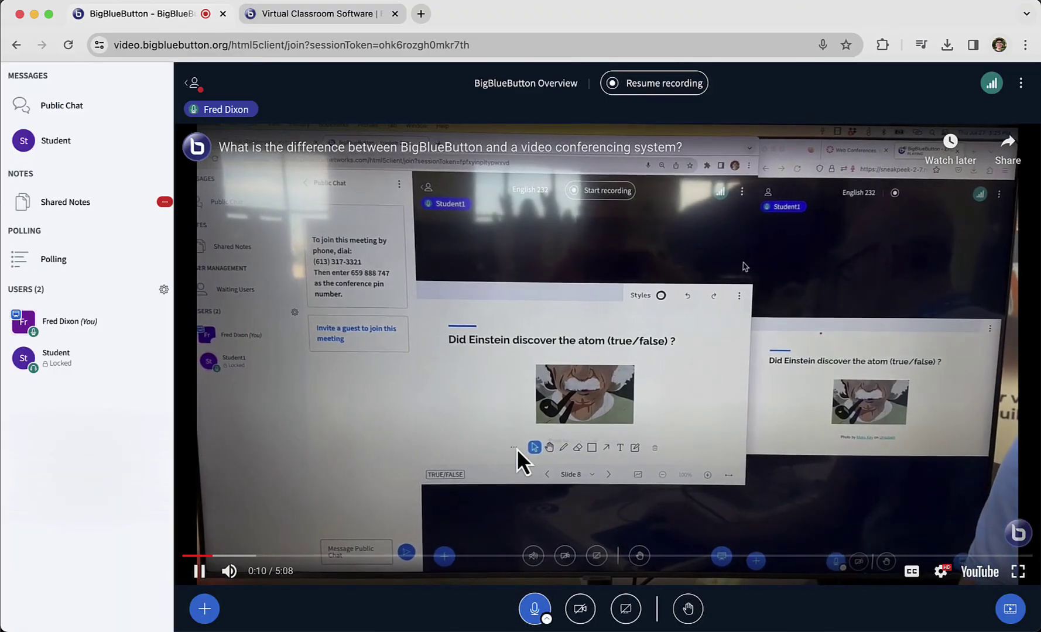
Skip the shared video ahead to 1:46, resume playback, then stop sharing it.
left_click(199, 571)
left_click(477, 555)
left_click(199, 573)
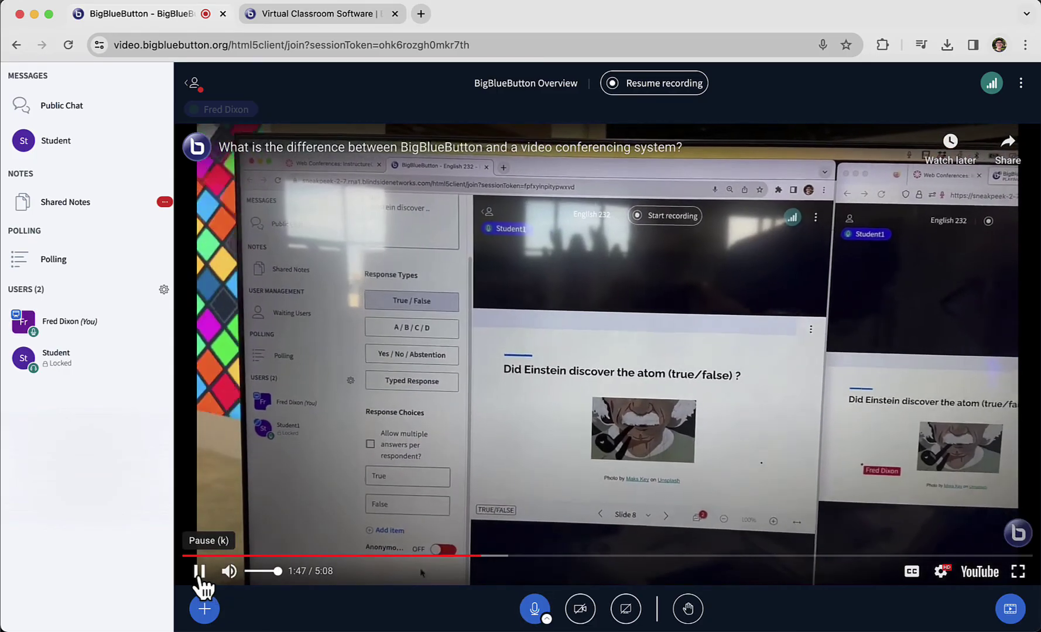
left_click(204, 607)
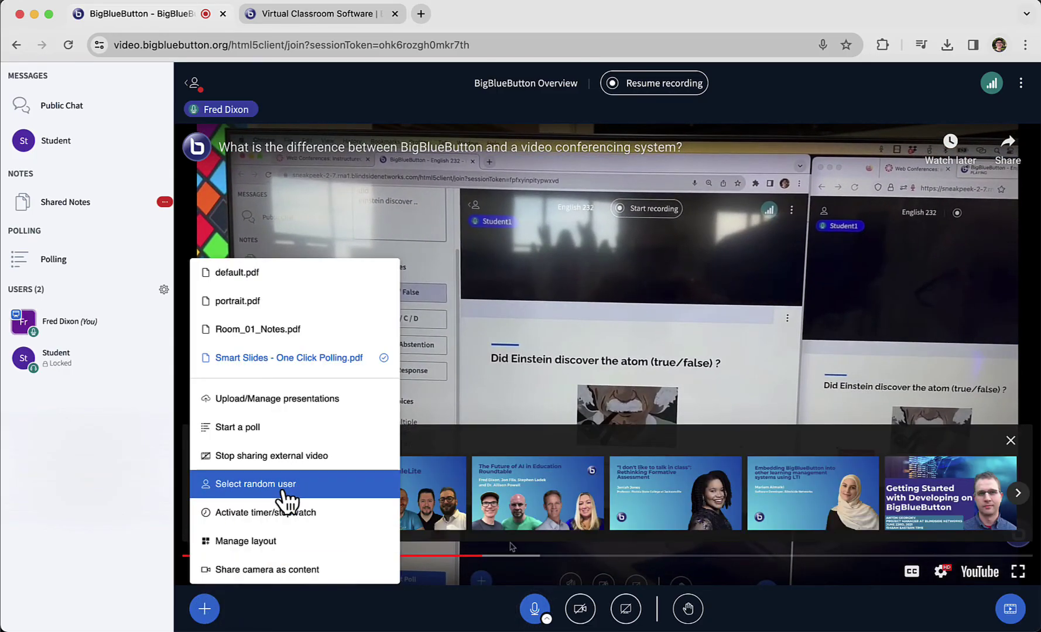
left_click(287, 458)
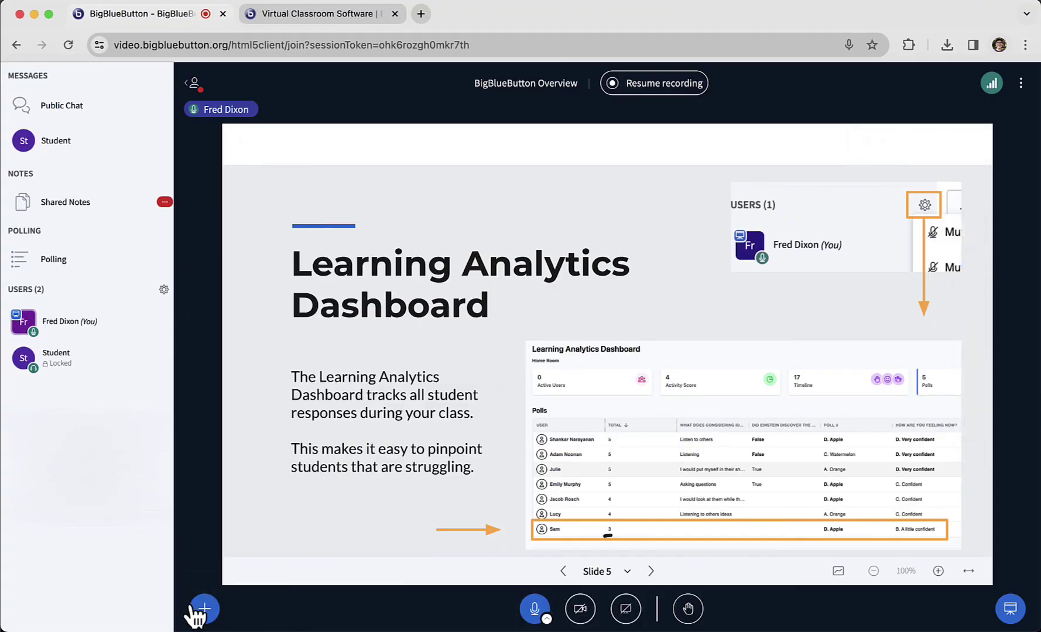
Pick a random viewer, Student, and dismiss the result.
left_click(205, 609)
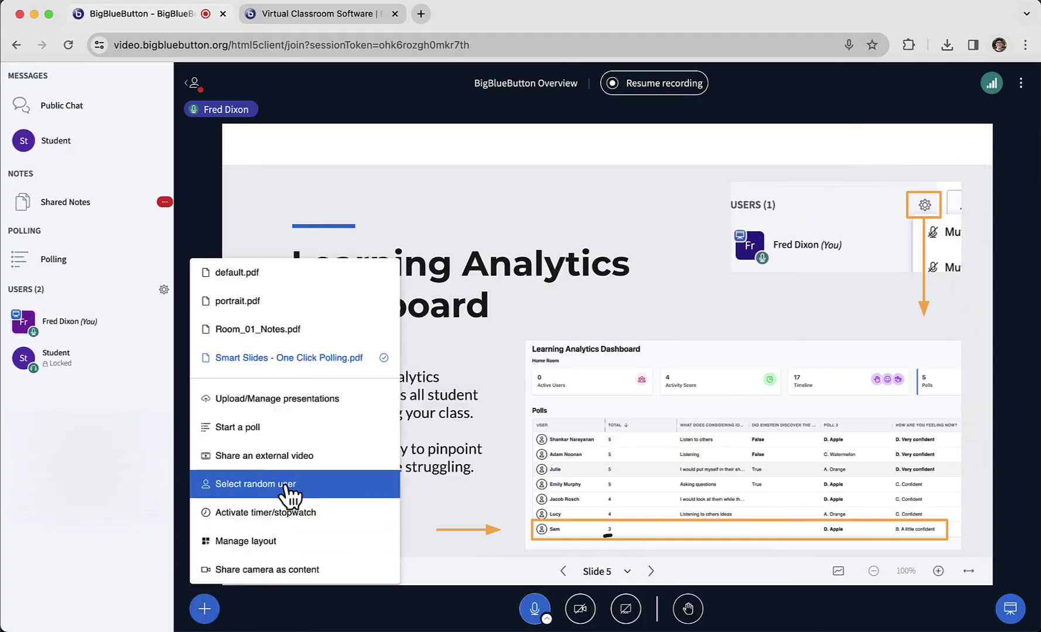
left_click(288, 486)
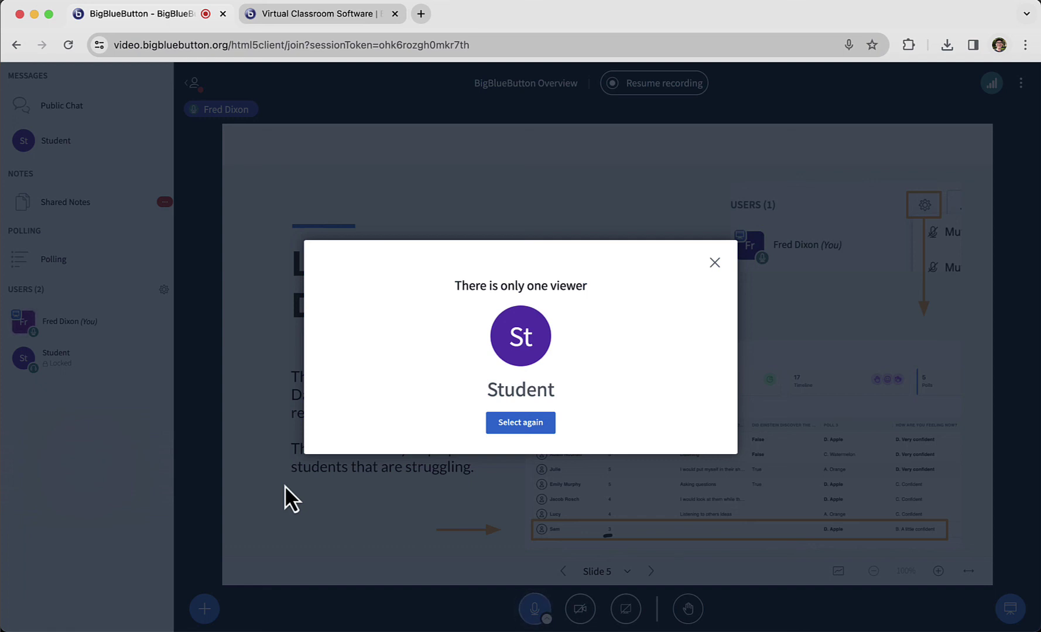
left_click(715, 263)
left_click(204, 608)
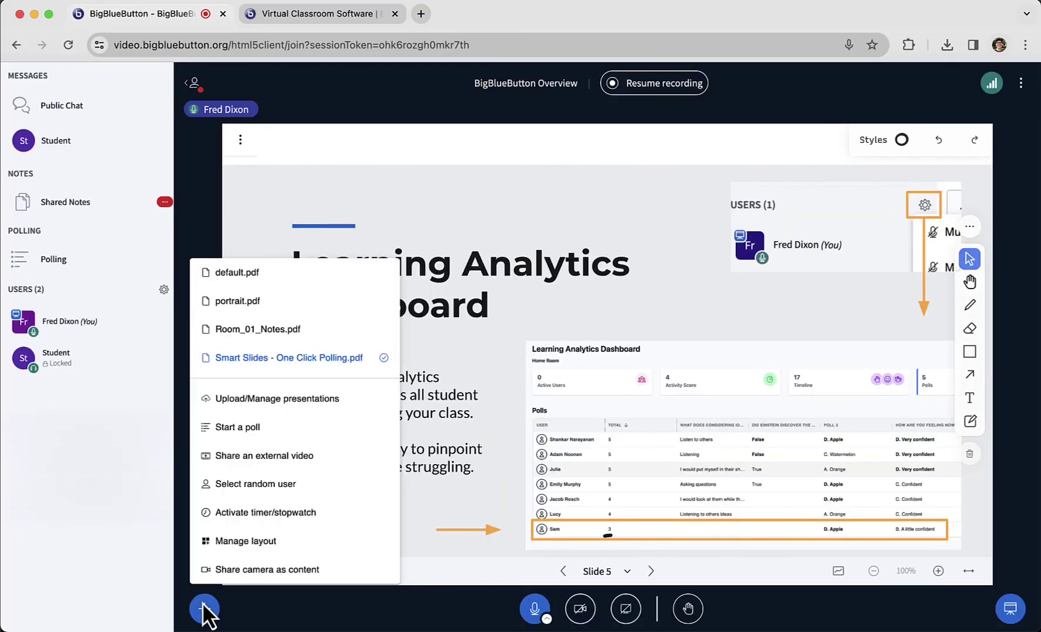
Run the stopwatch briefly, stopping it at 00:00:02.
left_click(293, 517)
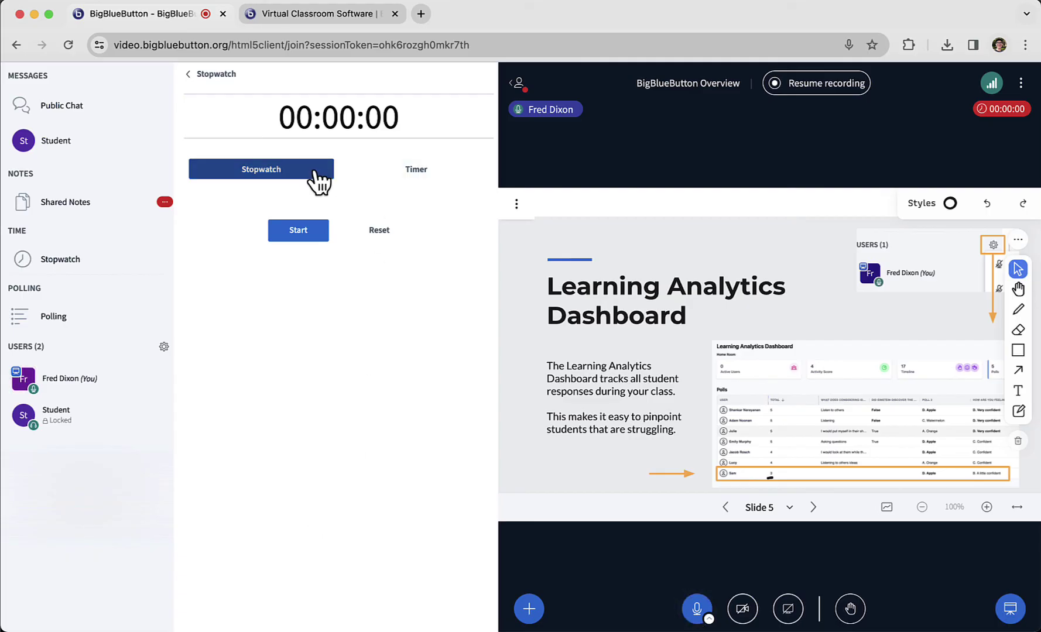
left_click(278, 175)
left_click(297, 229)
left_click(300, 233)
Run a one-minute countdown, pause and resume it, then stop it at 00:00:47.
left_click(418, 169)
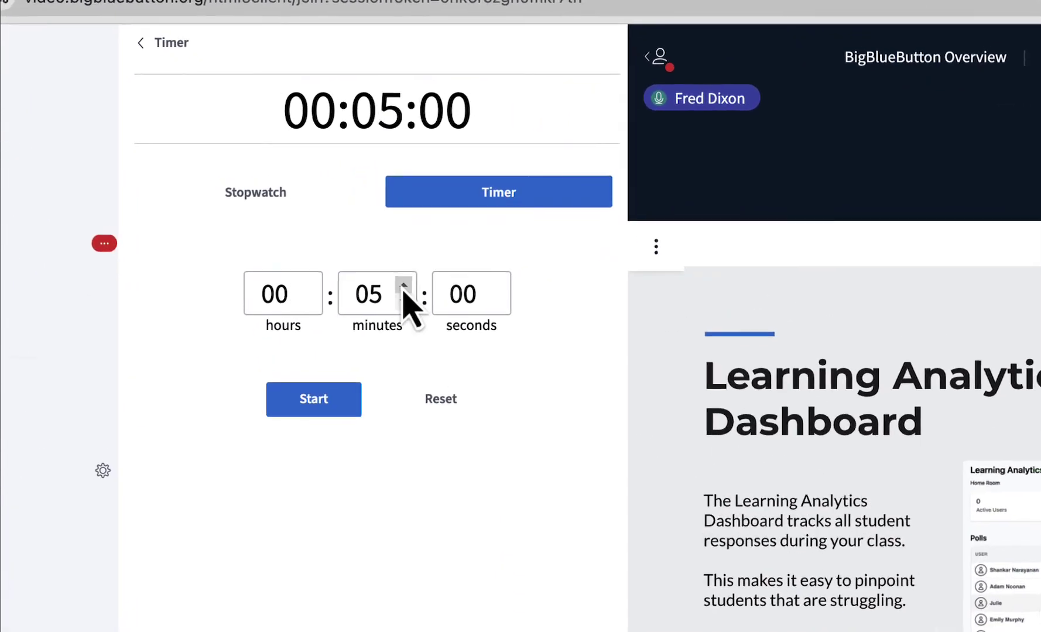
left_click(355, 229)
left_click(355, 238)
left_click(355, 238)
left_click(356, 239)
left_click(356, 238)
left_click(408, 306)
left_click(320, 417)
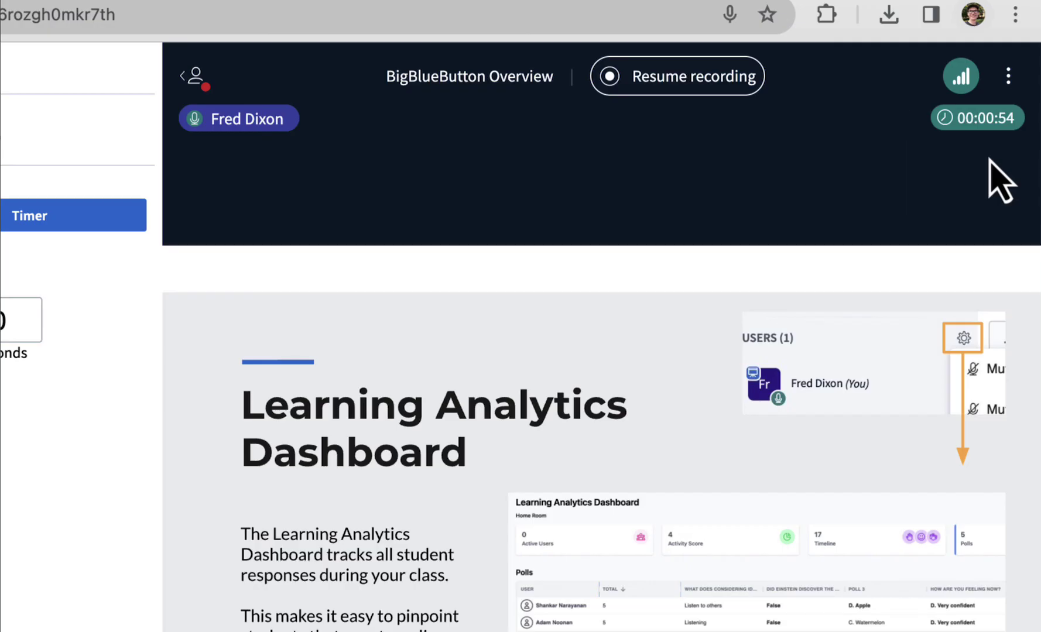
left_click(989, 123)
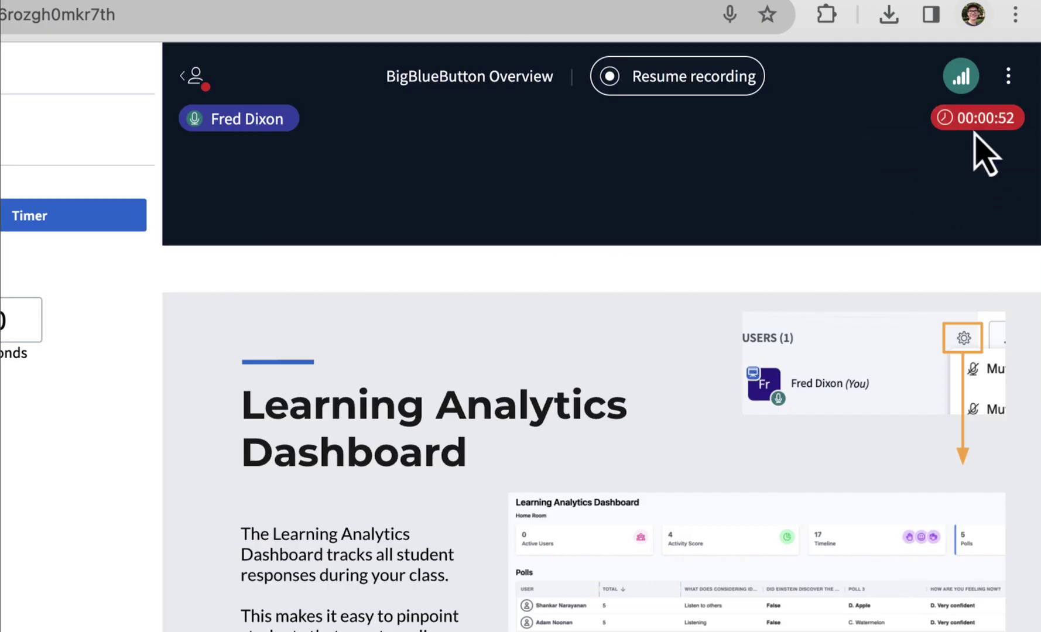
left_click(975, 120)
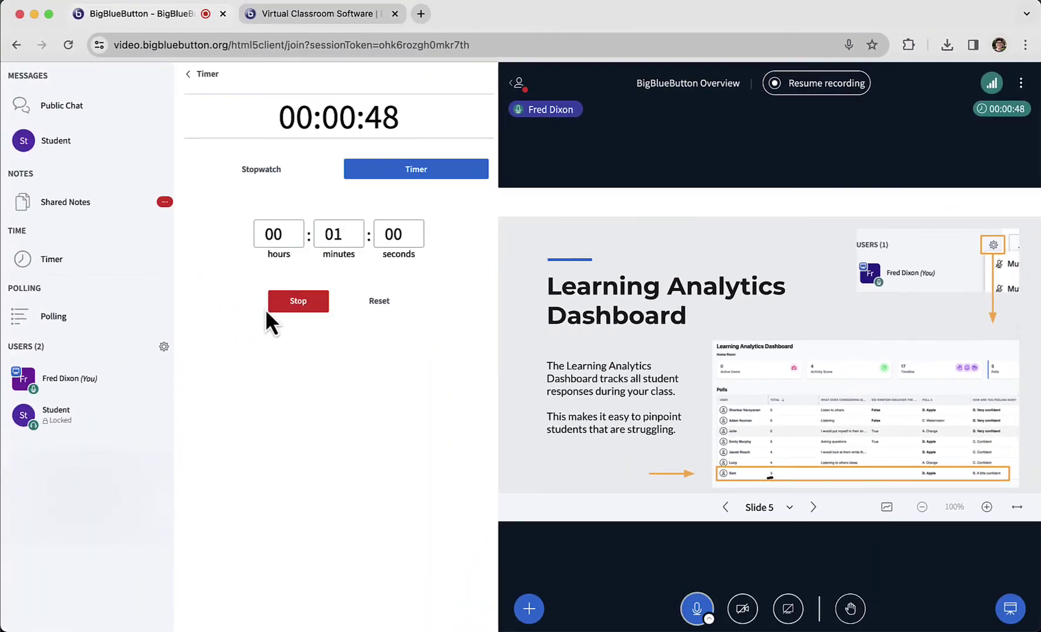
left_click(298, 302)
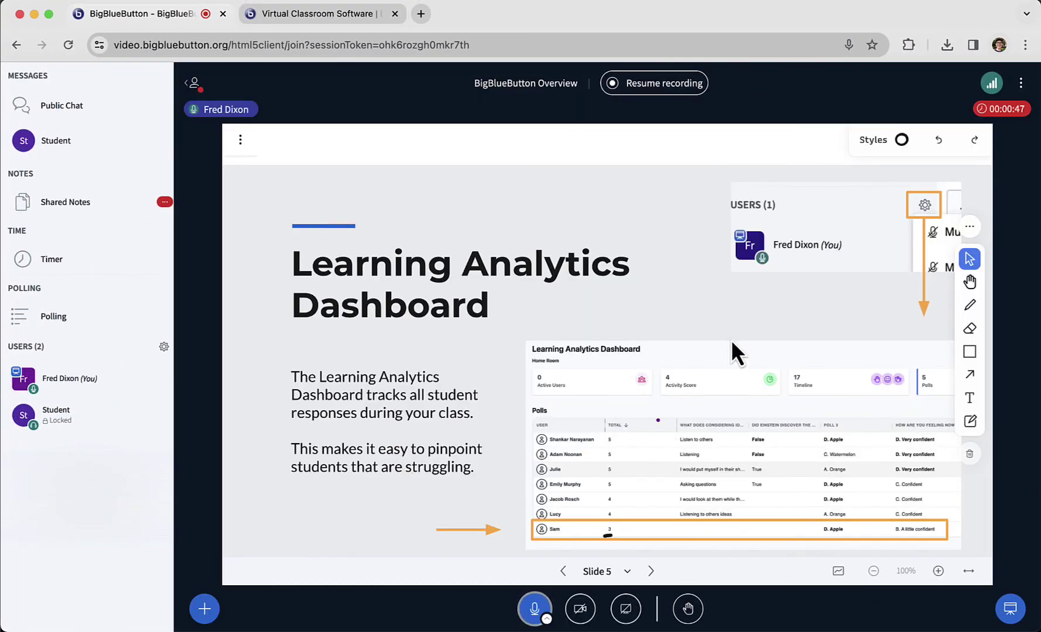
left_click(1020, 83)
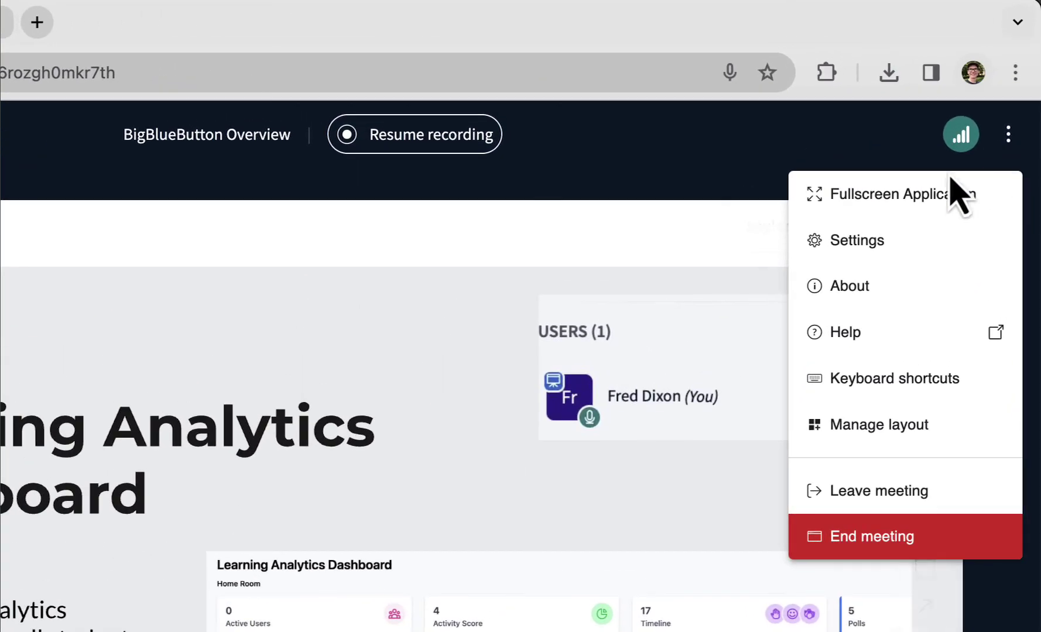
left_click(854, 241)
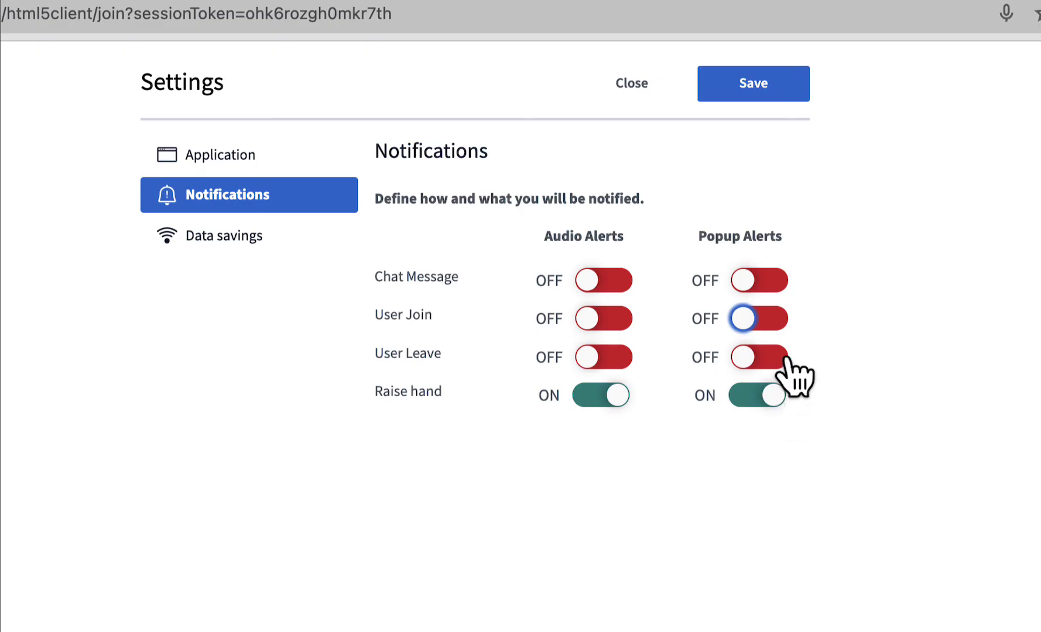
left_click(612, 322)
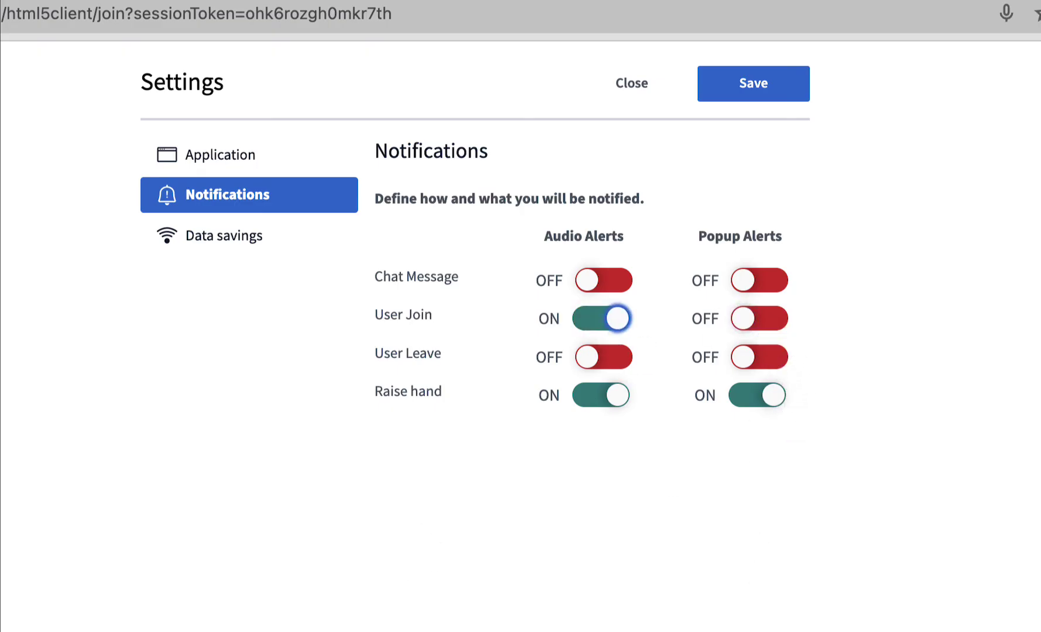
left_click(609, 321)
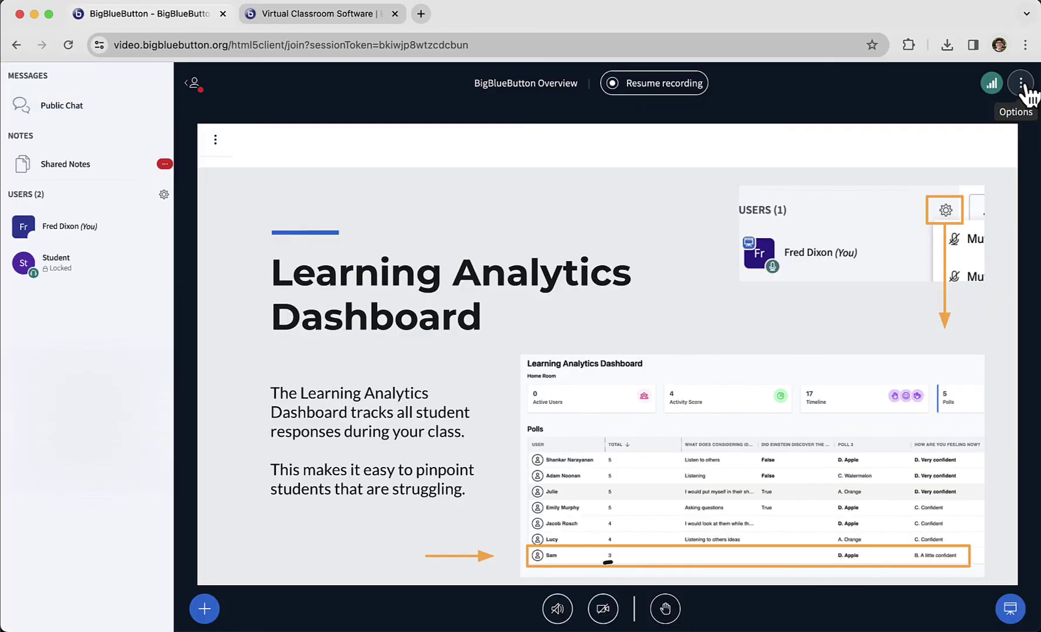
left_click(1021, 83)
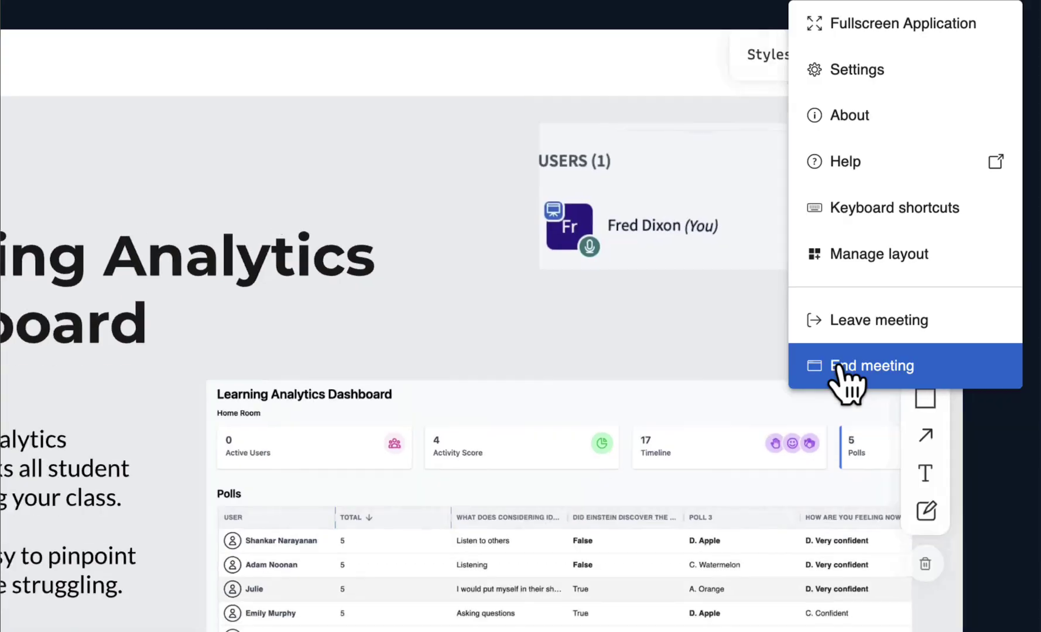
Bring up the end-meeting confirmation, then dismiss it so the meeting keeps running.
left_click(846, 375)
left_click(279, 426)
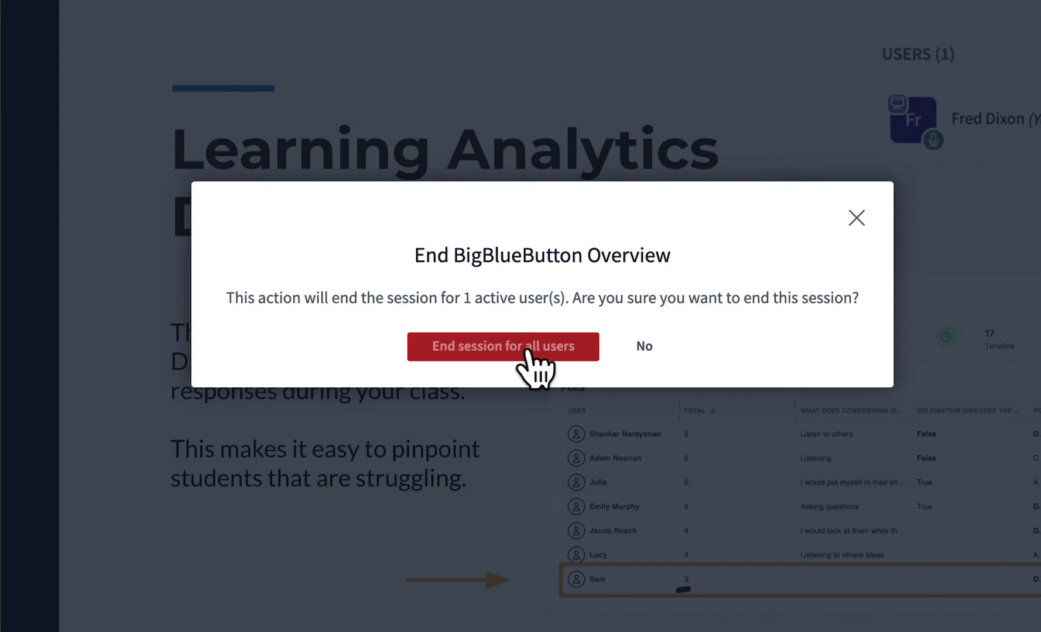
left_click(856, 219)
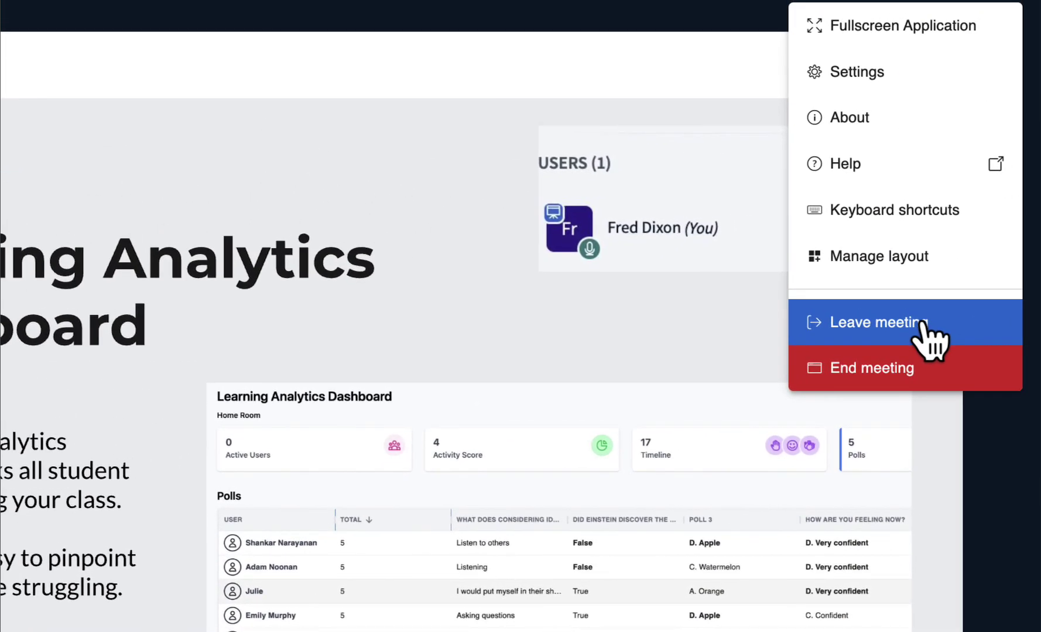
left_click(464, 331)
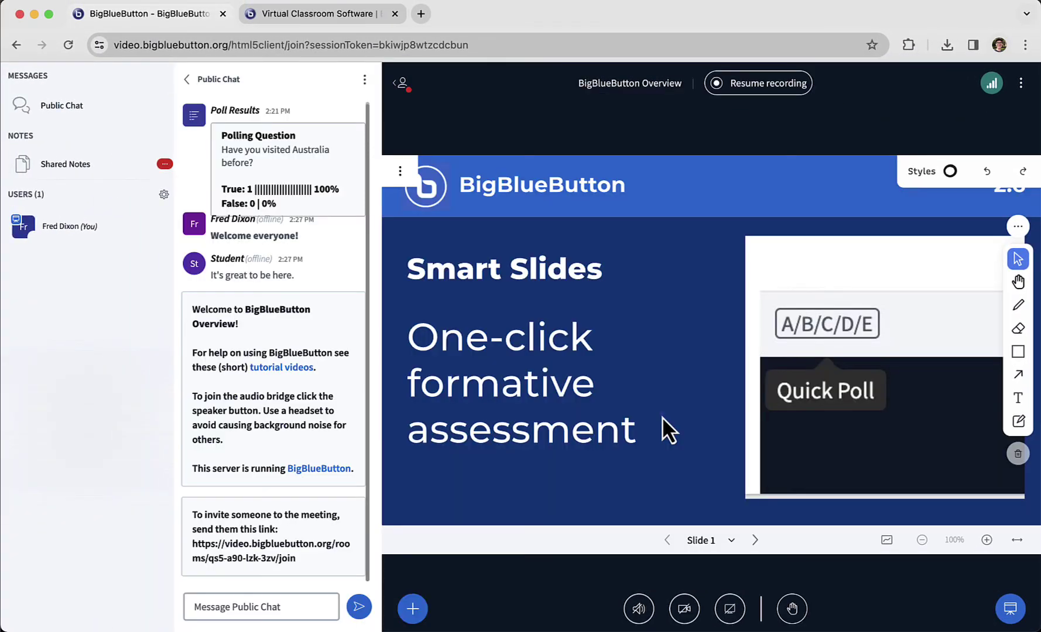